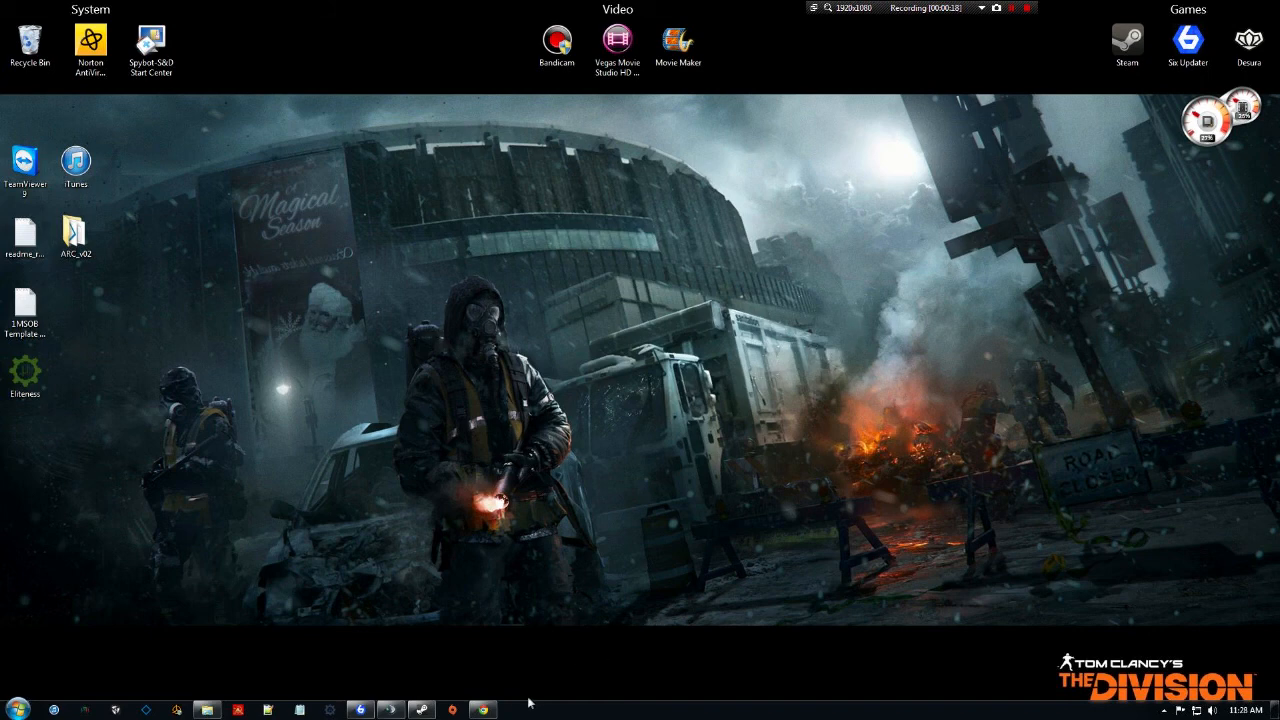
Restore Chrome on the Armaholic Task Force Arrowhead Radio page.
mouse_move(490, 712)
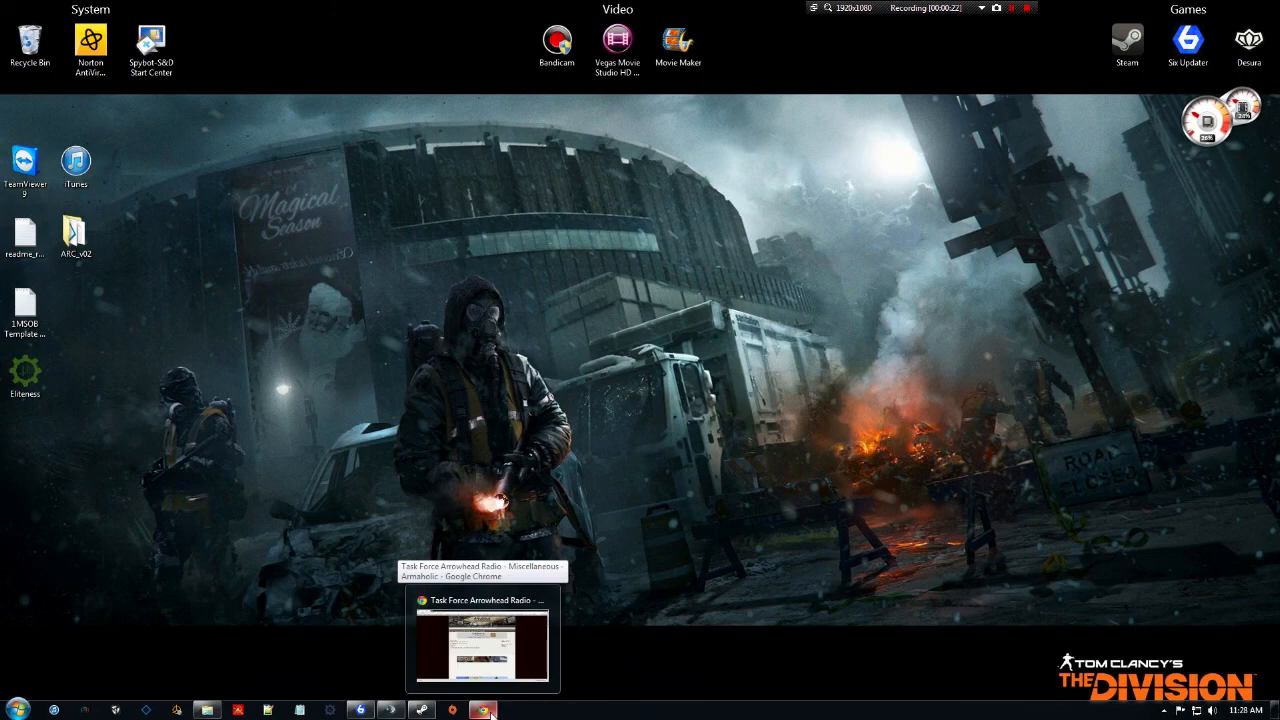
click(490, 712)
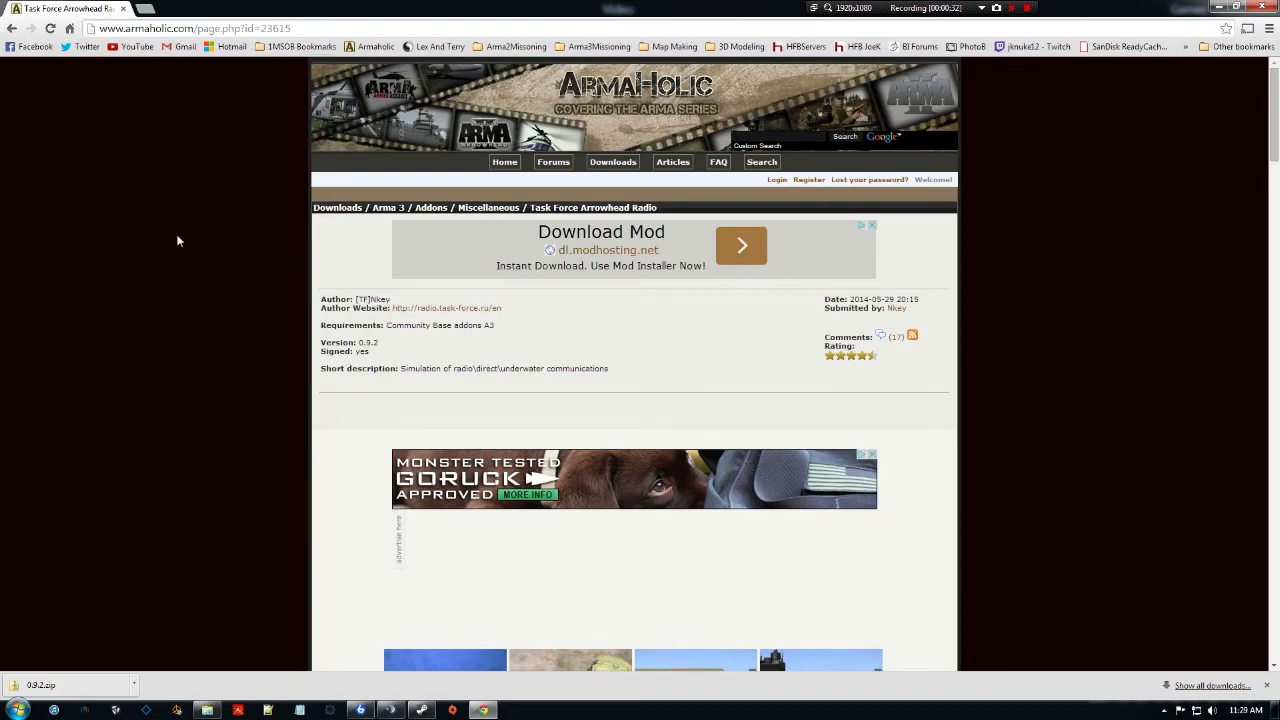
Scroll to the page's FTP download links and open the menu for the downloaded 0.9.2.zip.
scroll(177, 240, down, 10)
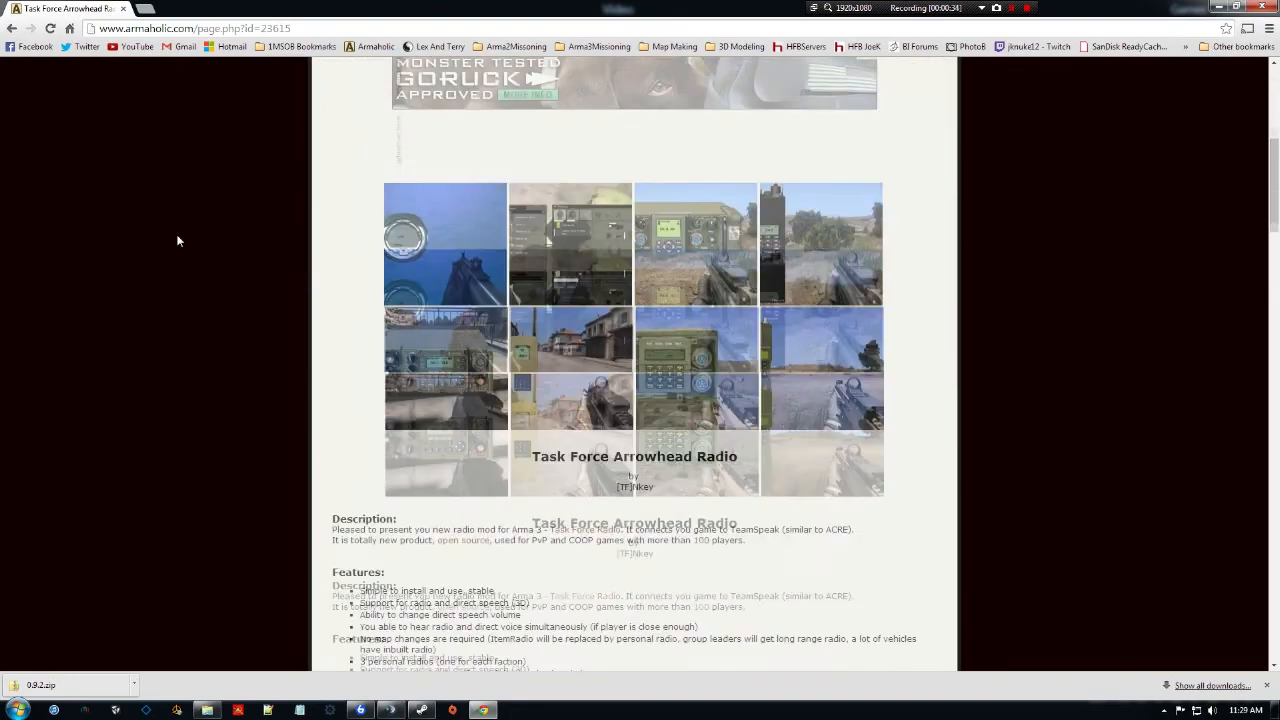
scroll(177, 240, down, 20)
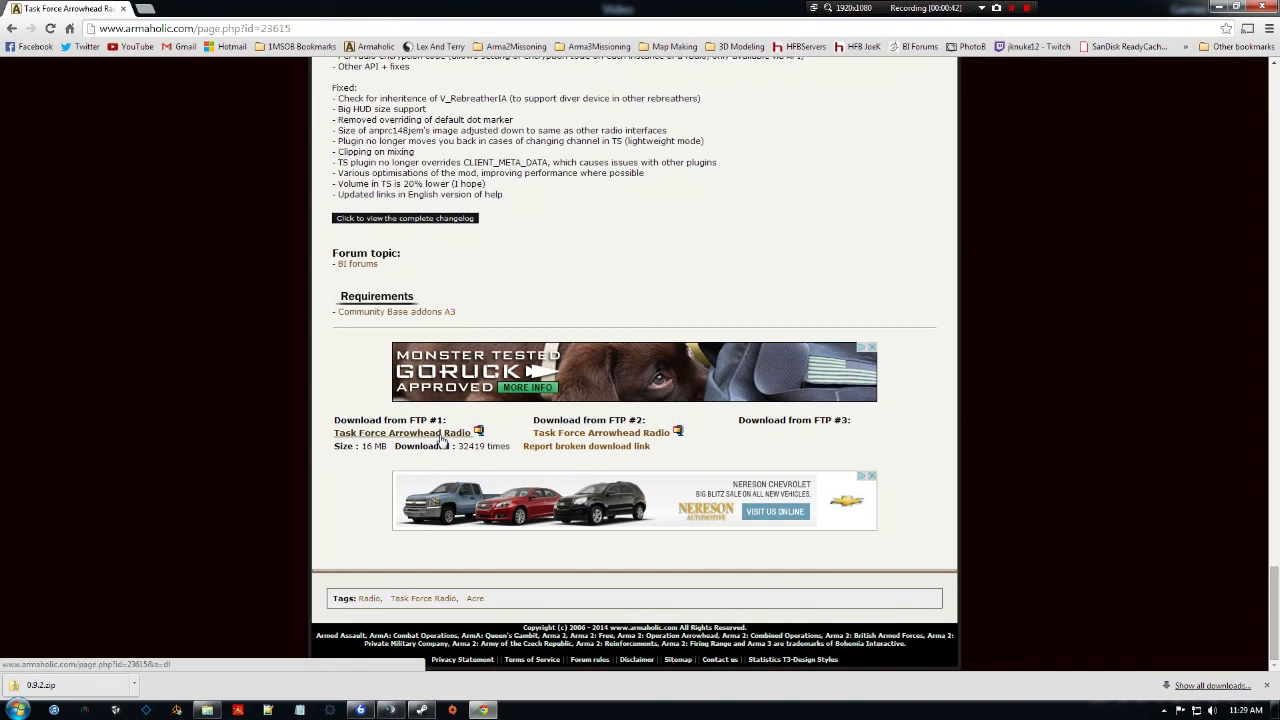
click(136, 688)
Show 0.9.2.zip in the Downloads folder and open it in 7-Zip as an archive.
click(165, 643)
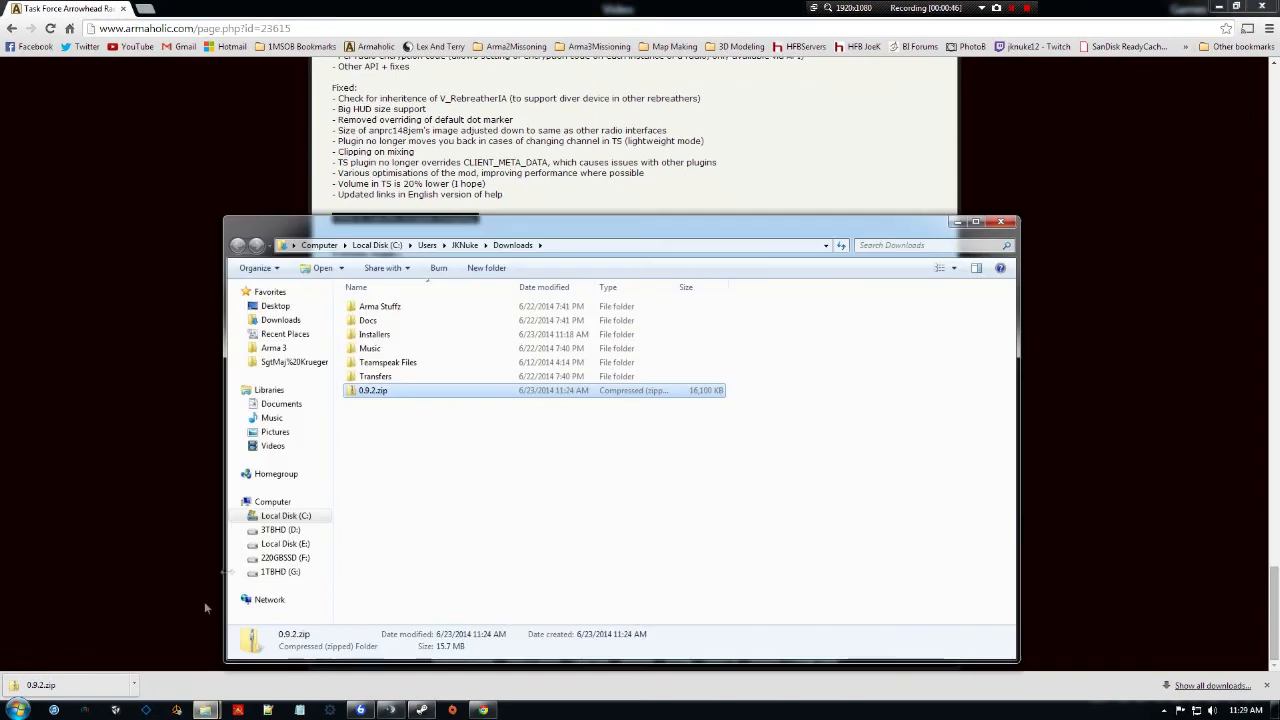
right_click(404, 398)
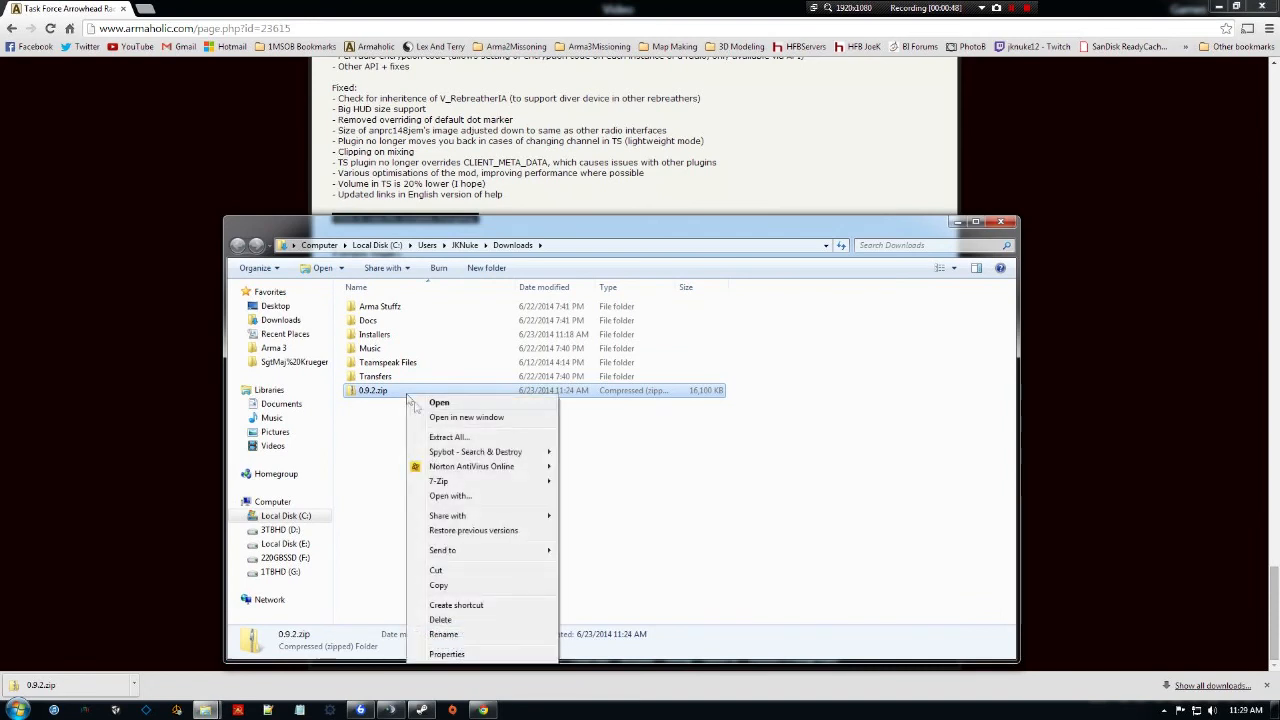
mouse_move(483, 464)
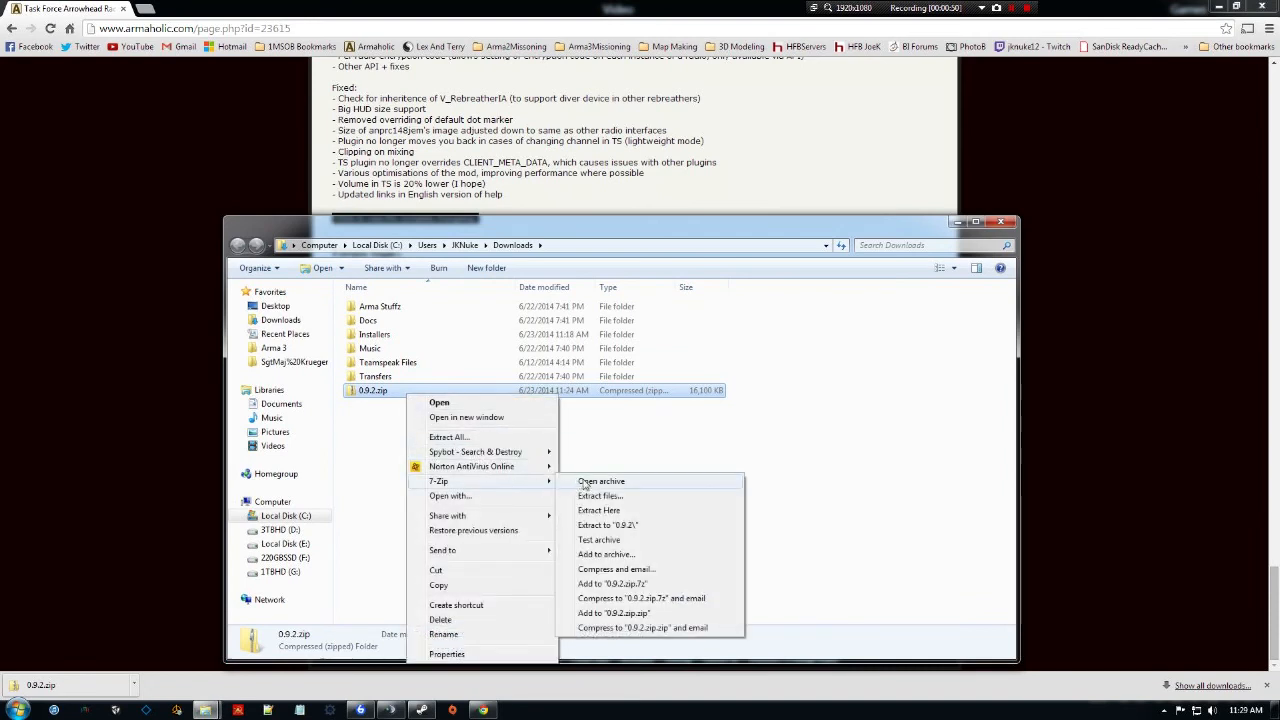
click(600, 481)
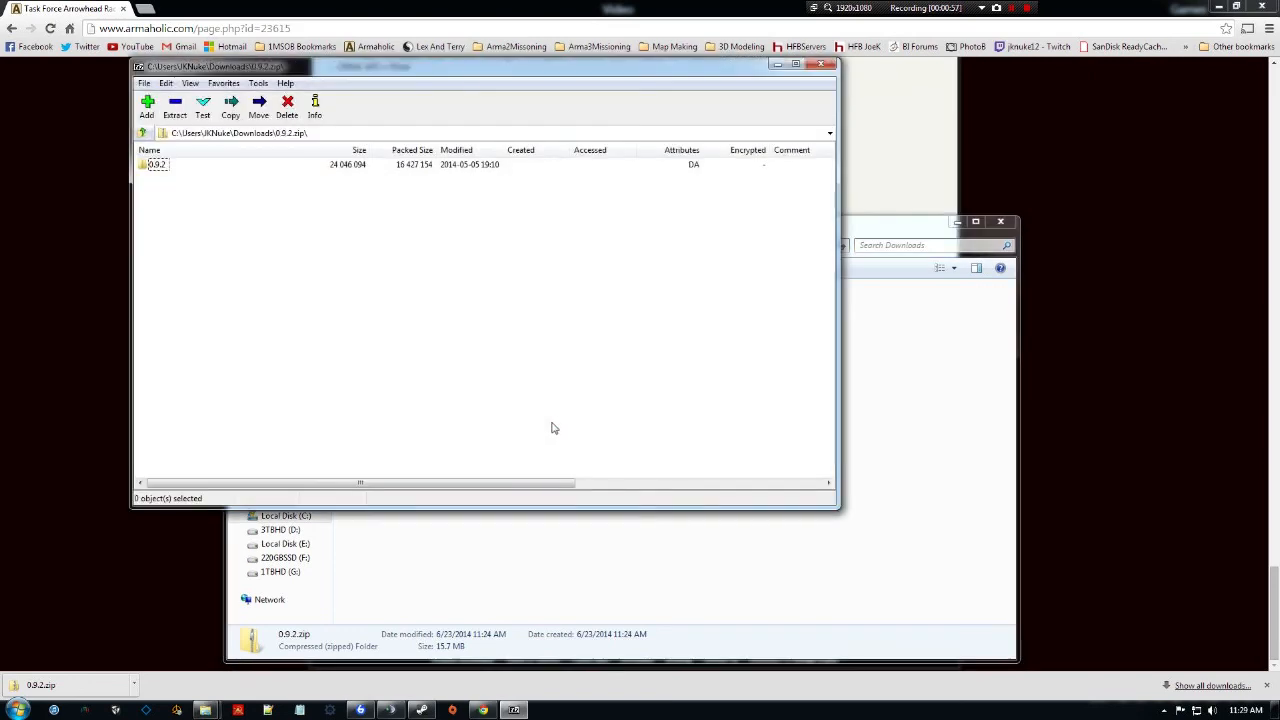
Enter the archive's 0.9.2 folder, reposition 7-Zip, and briefly check then minimise TeamSpeak 3.
double_click(143, 165)
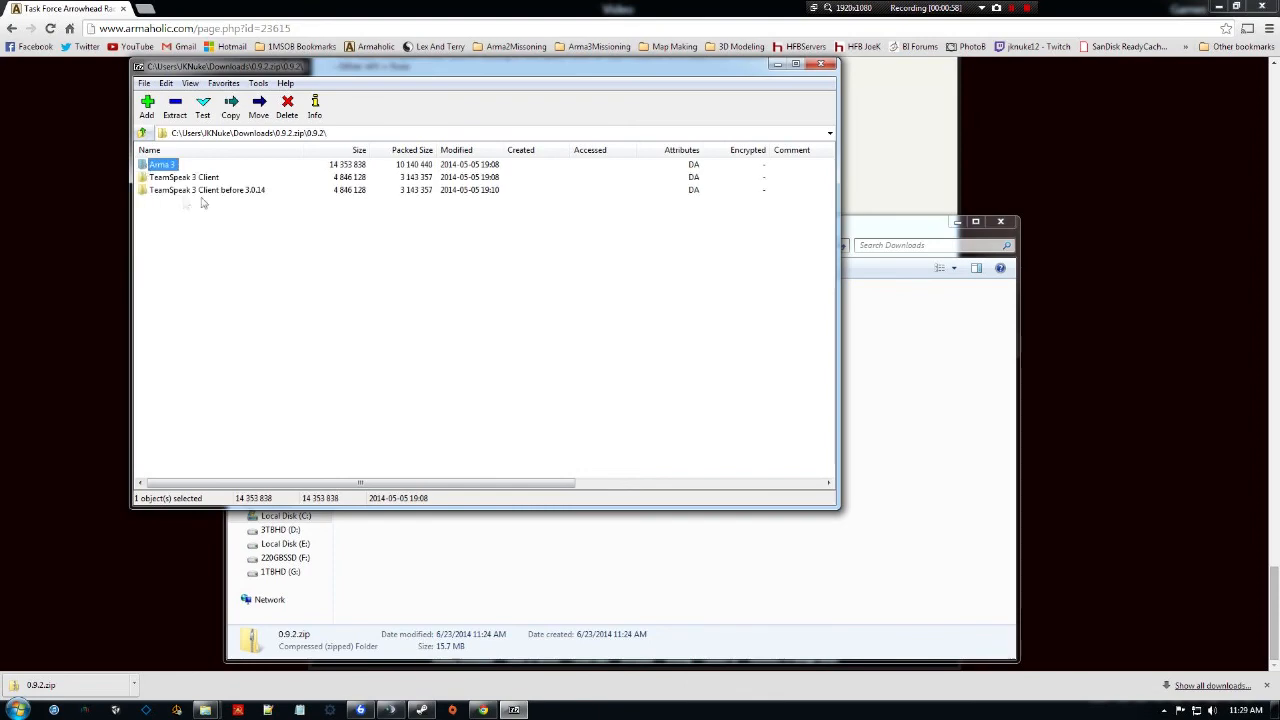
drag(340, 68, 471, 151)
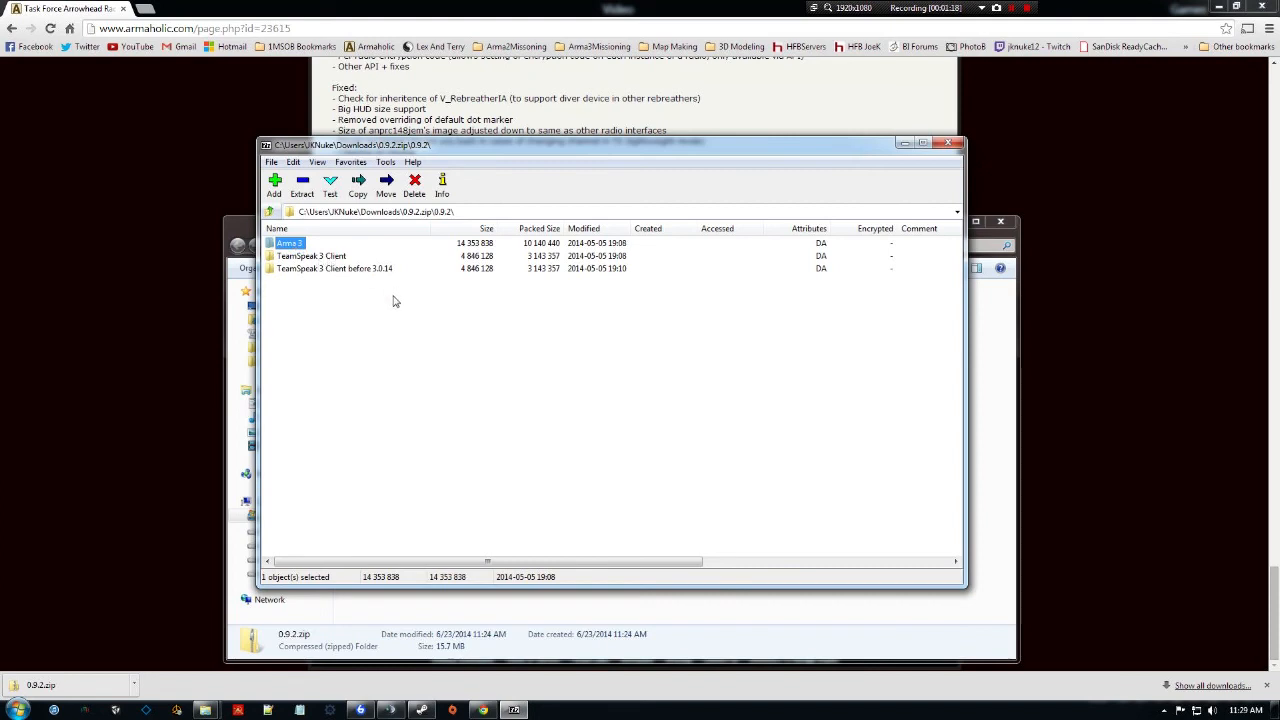
click(393, 710)
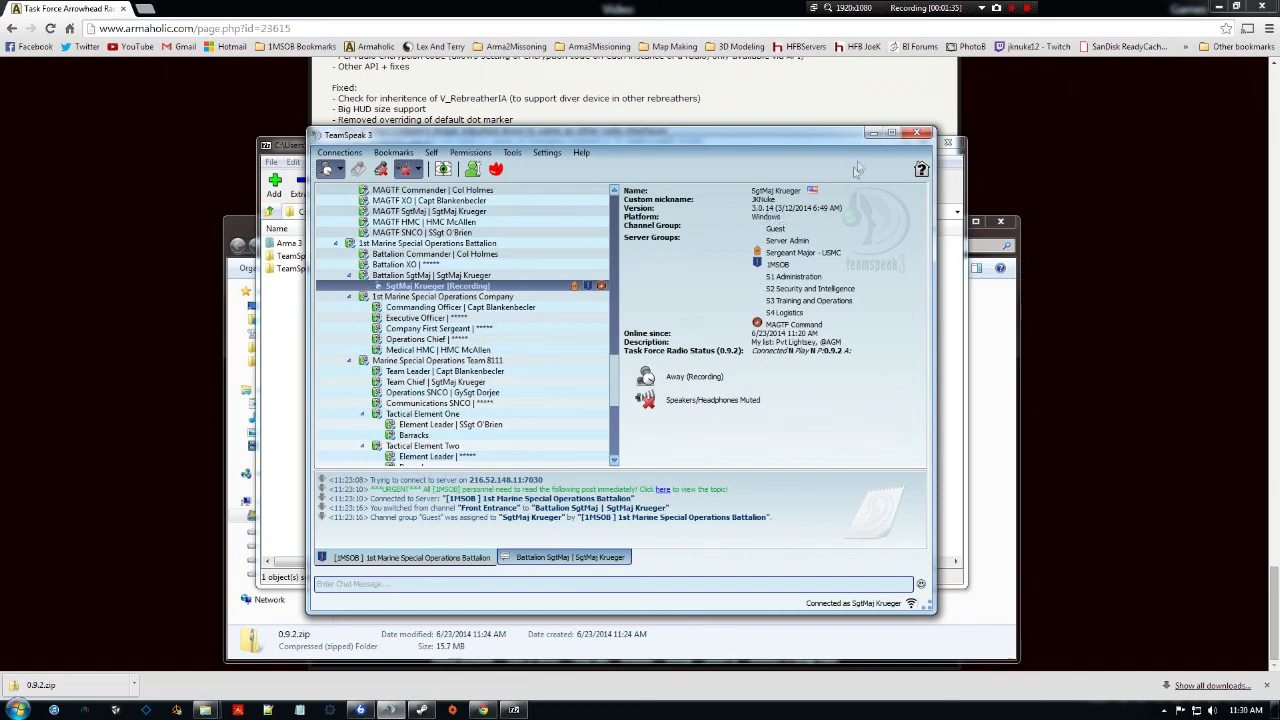
click(873, 133)
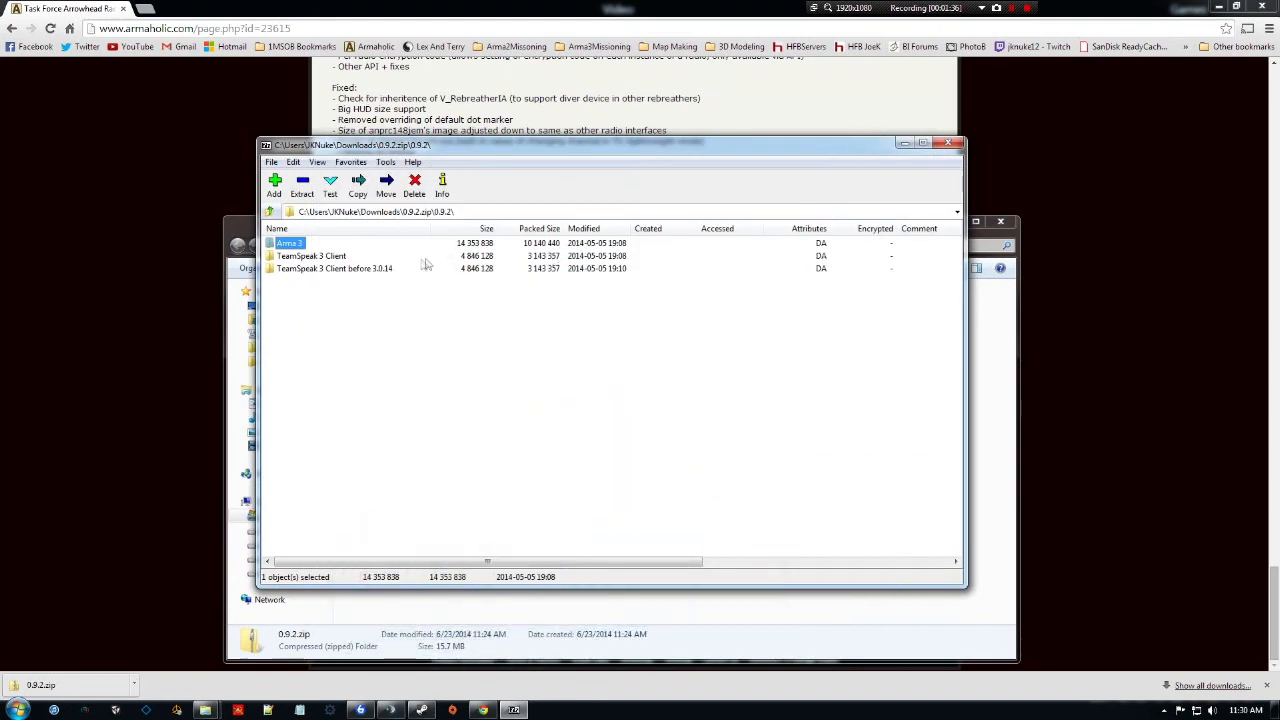
click(328, 258)
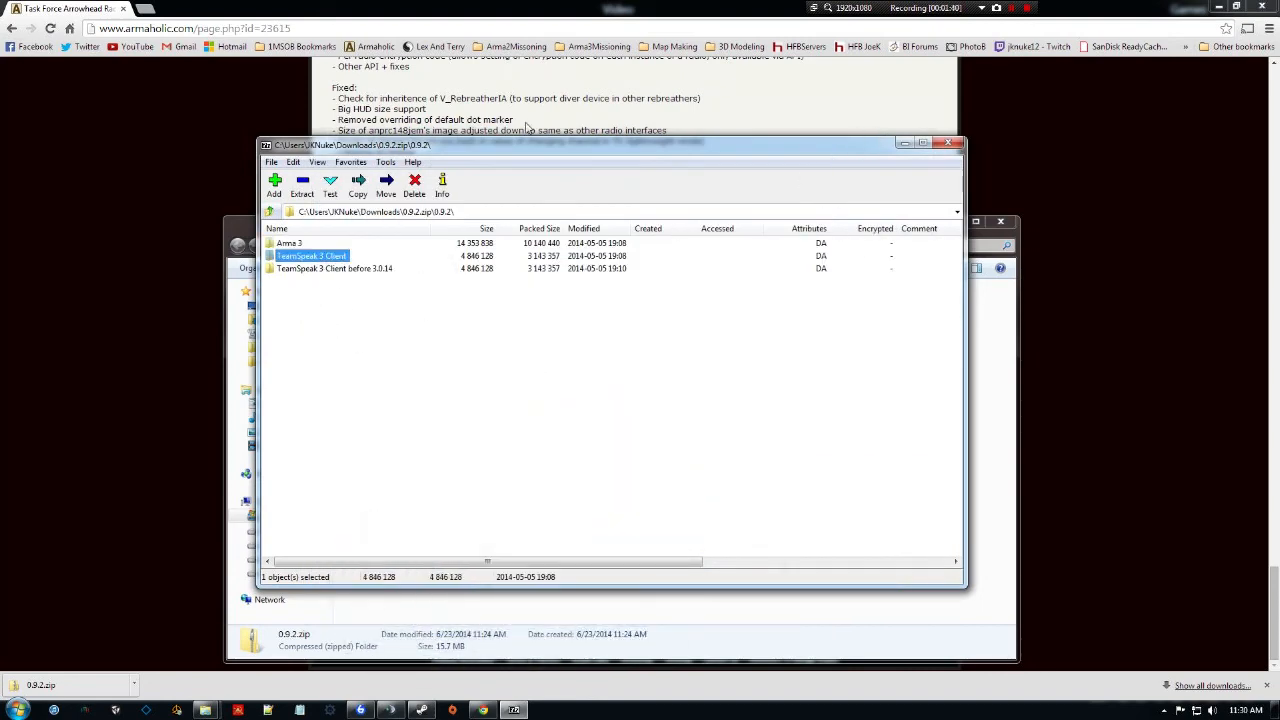
double_click(298, 245)
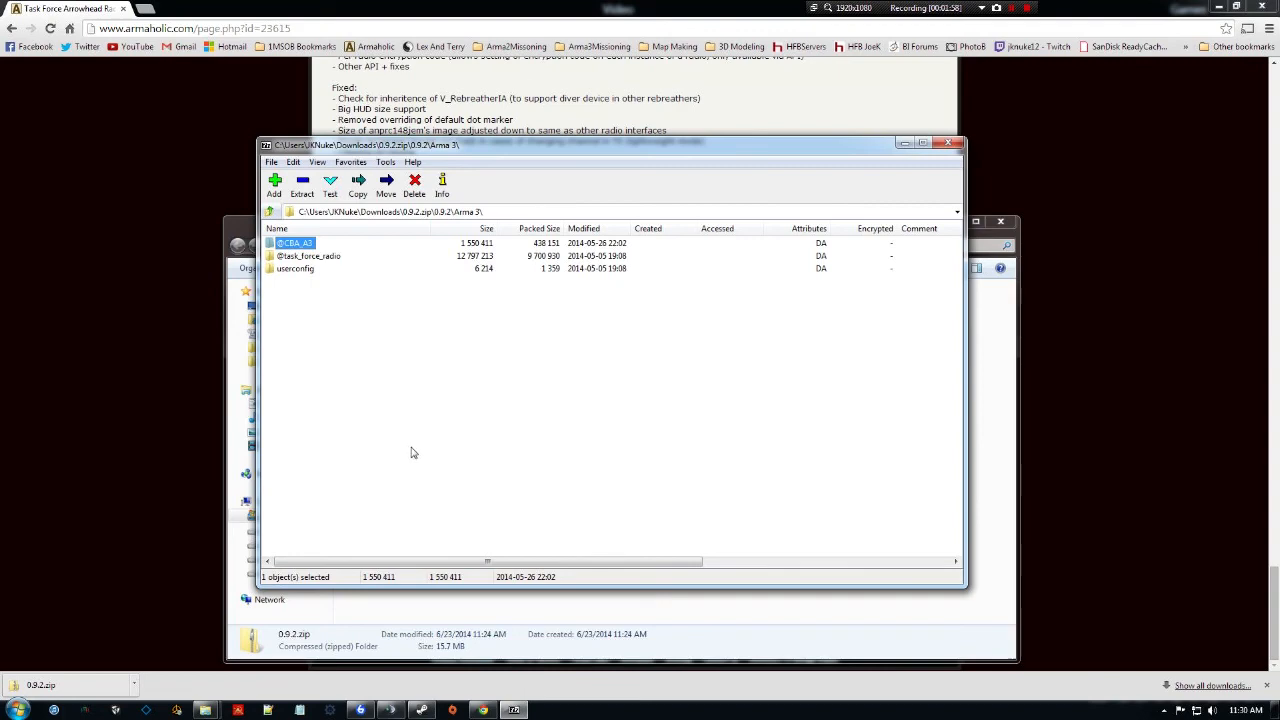
click(421, 710)
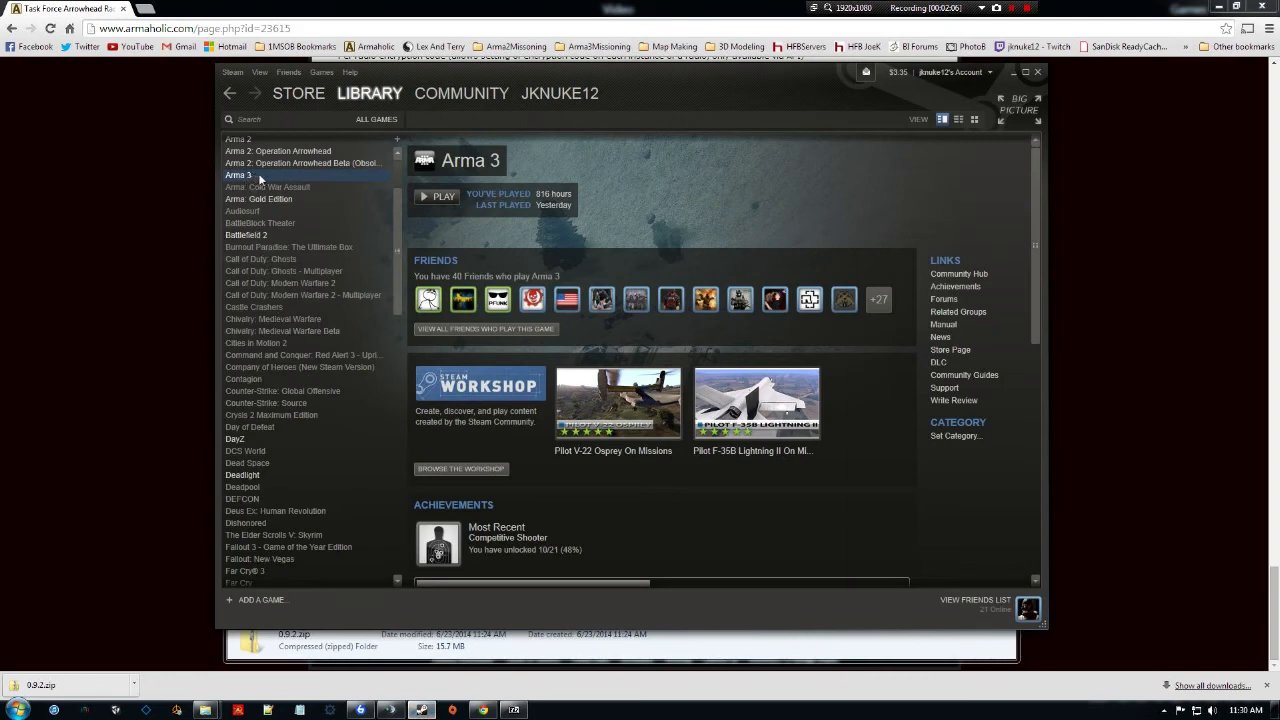
Open Arma 3's install folder F:\SteamLibrarySSD\steamapps\common\Arma 3 from its Steam local files.
right_click(259, 175)
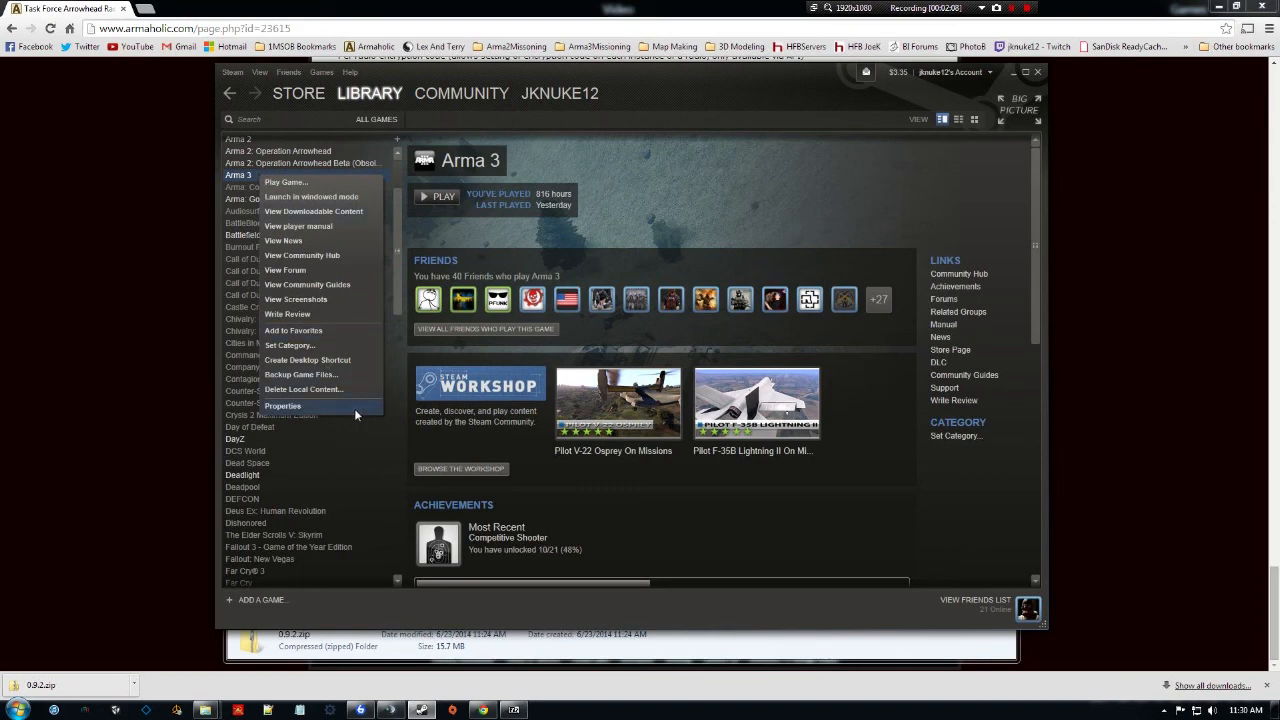
click(283, 406)
click(594, 177)
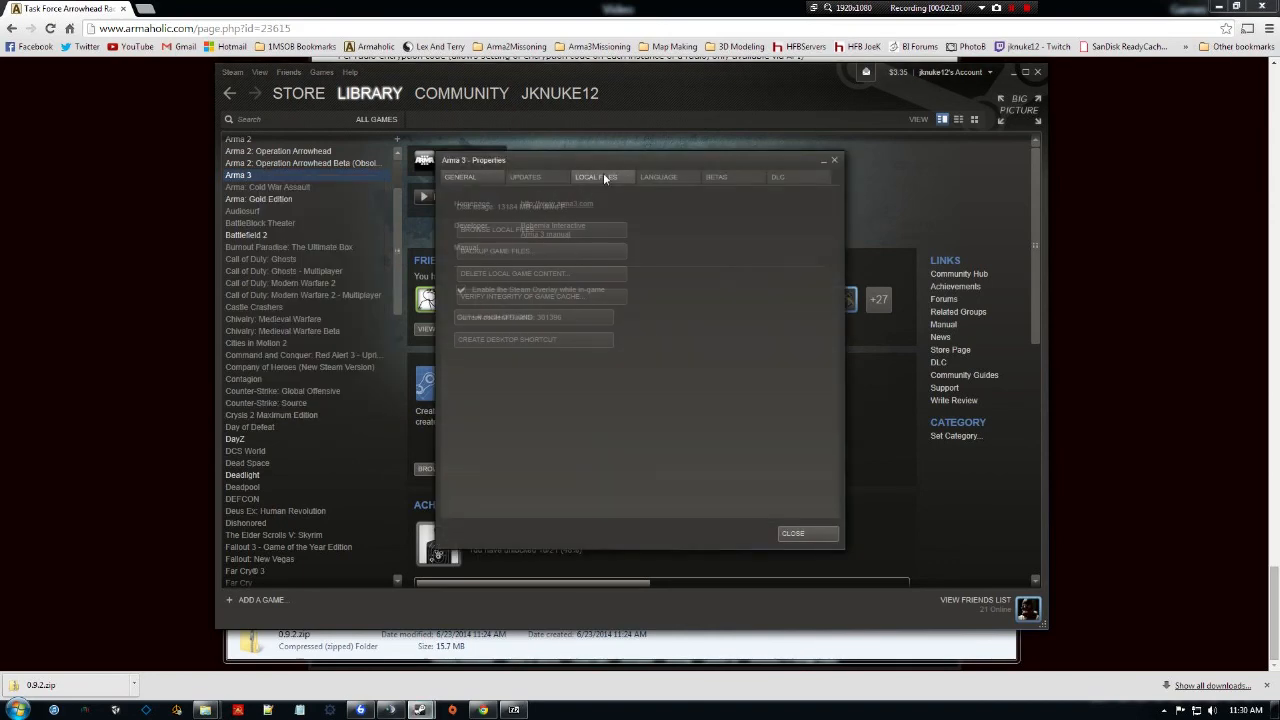
click(524, 231)
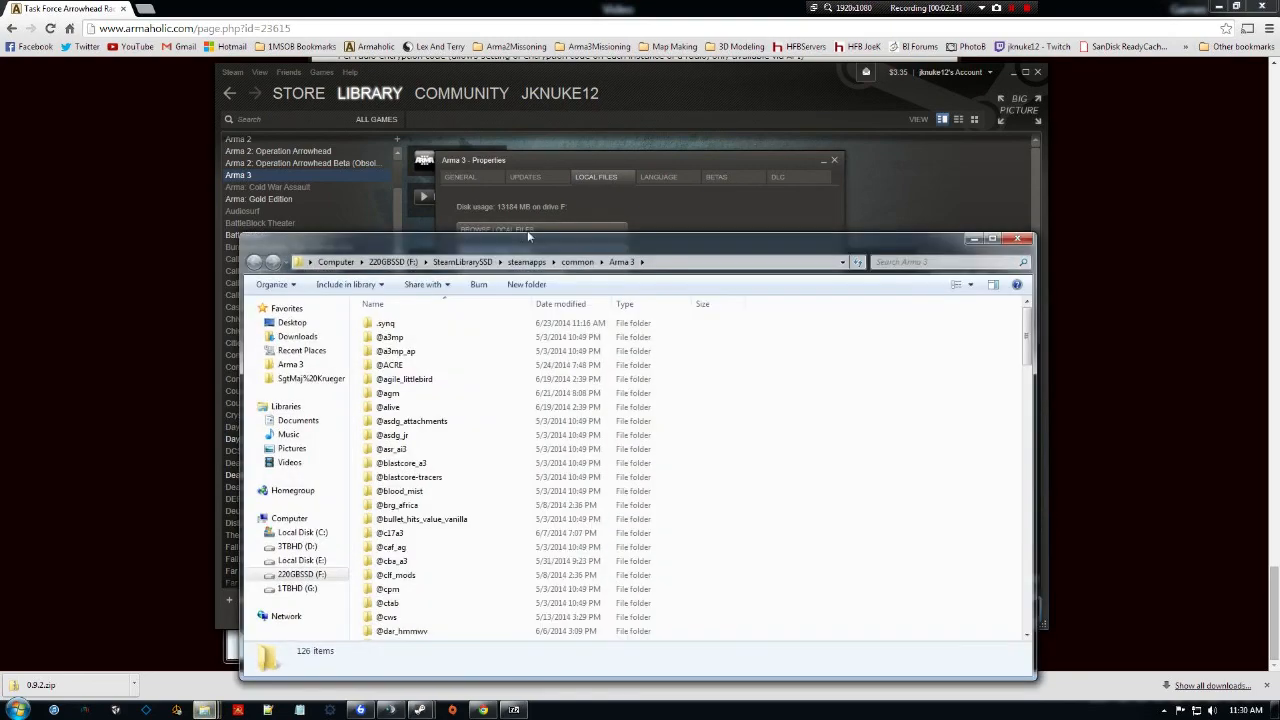
drag(529, 251, 524, 181)
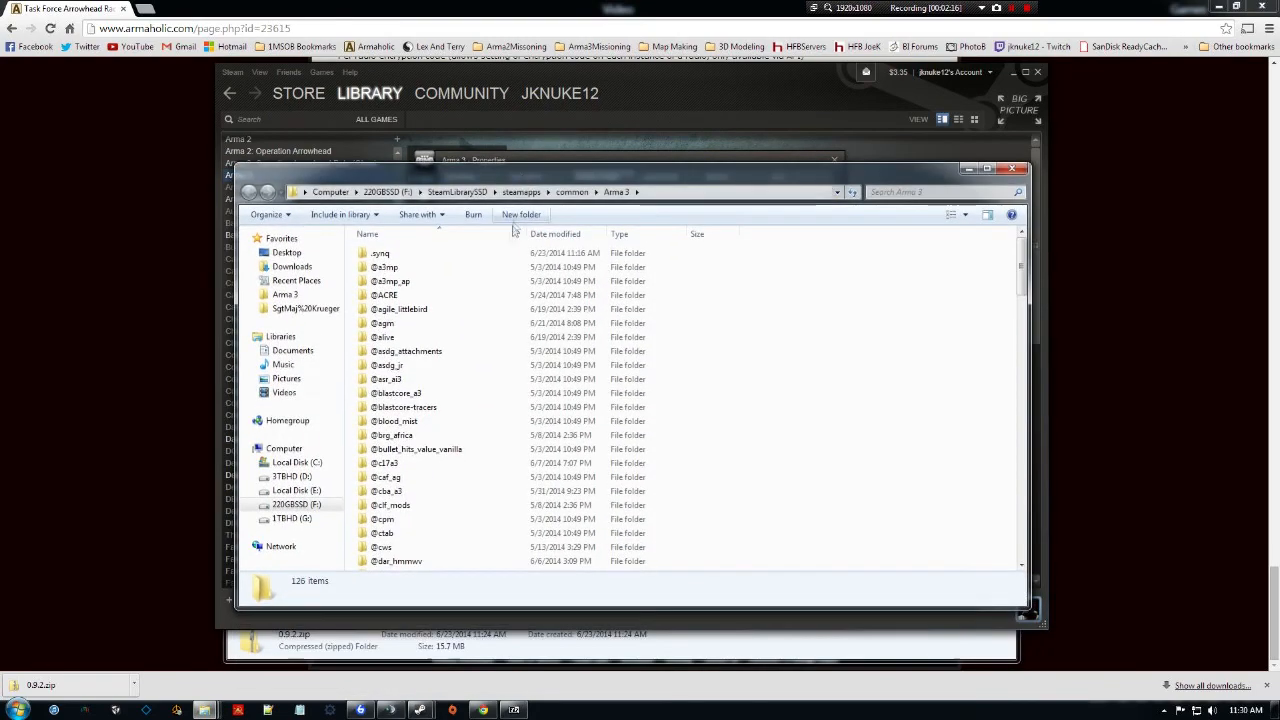
Scroll through the mod folders in the Arma 3 install folder and reposition the window.
click(432, 309)
scroll(433, 325, down, 4)
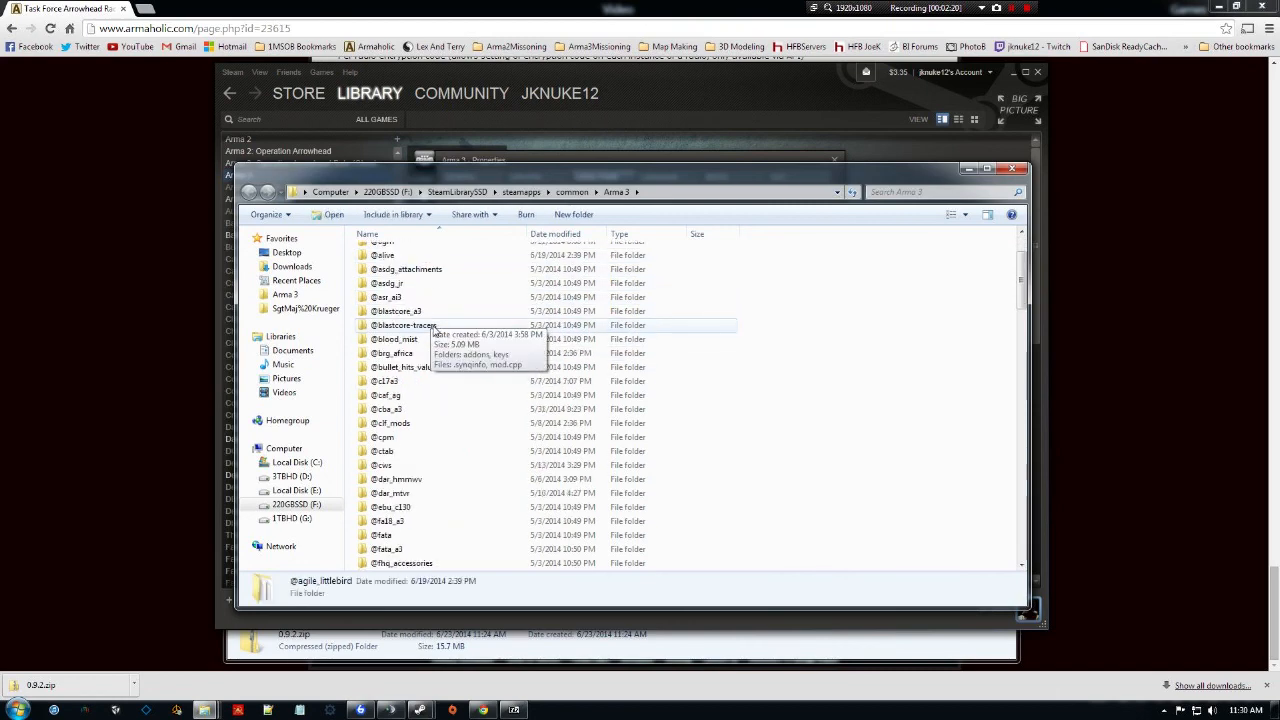
scroll(433, 330, down, 5)
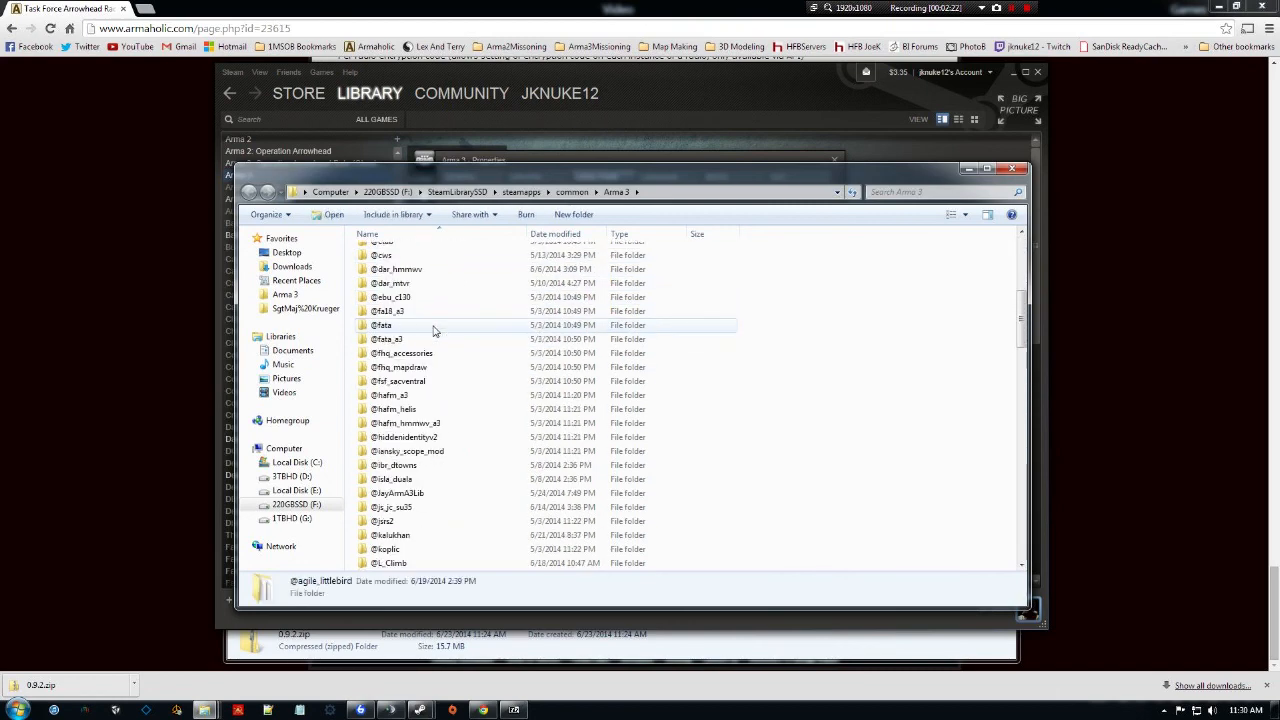
drag(494, 180, 432, 115)
Place the 7-Zip archive beside the game folder to compare userconfig, then close 7-Zip.
click(513, 709)
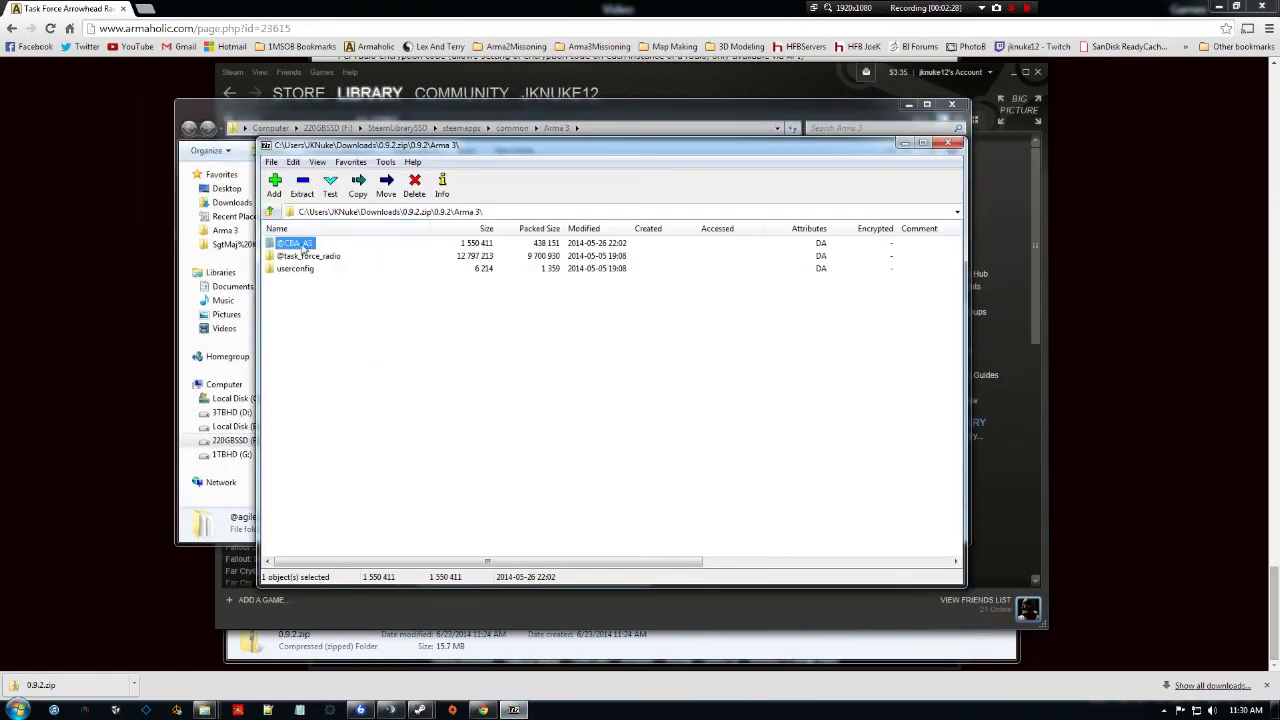
drag(507, 145, 761, 196)
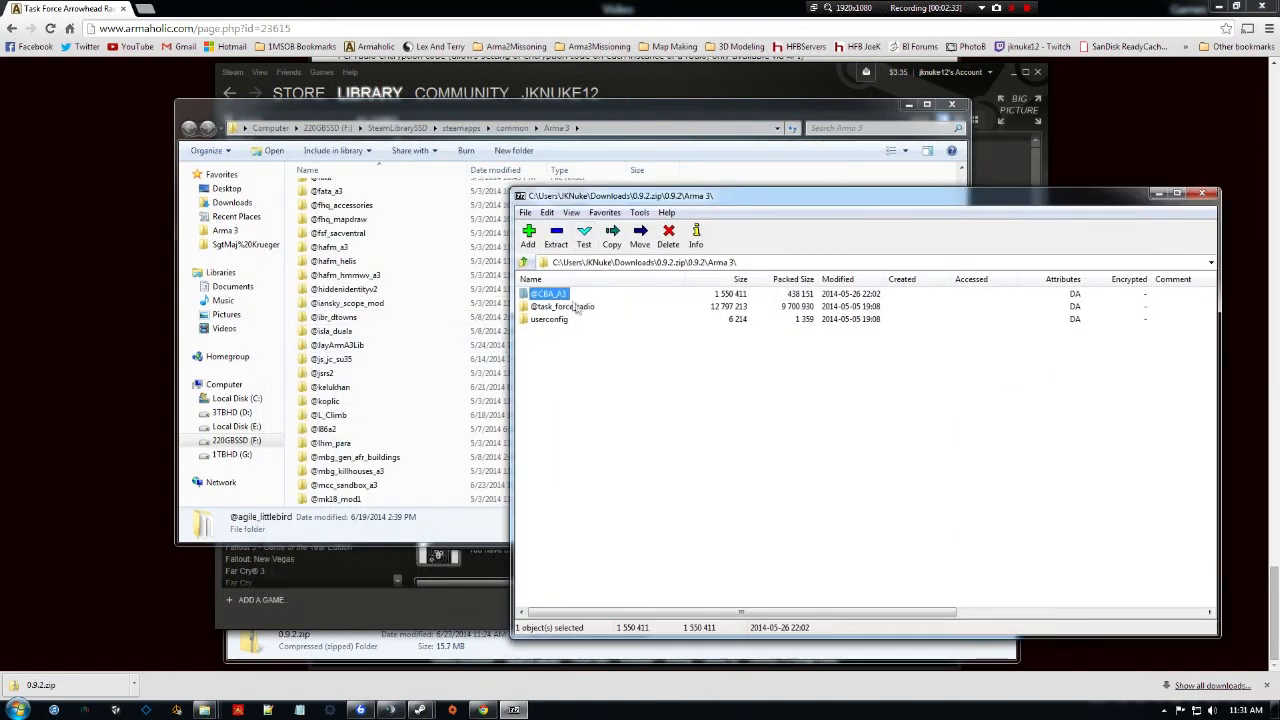
click(552, 320)
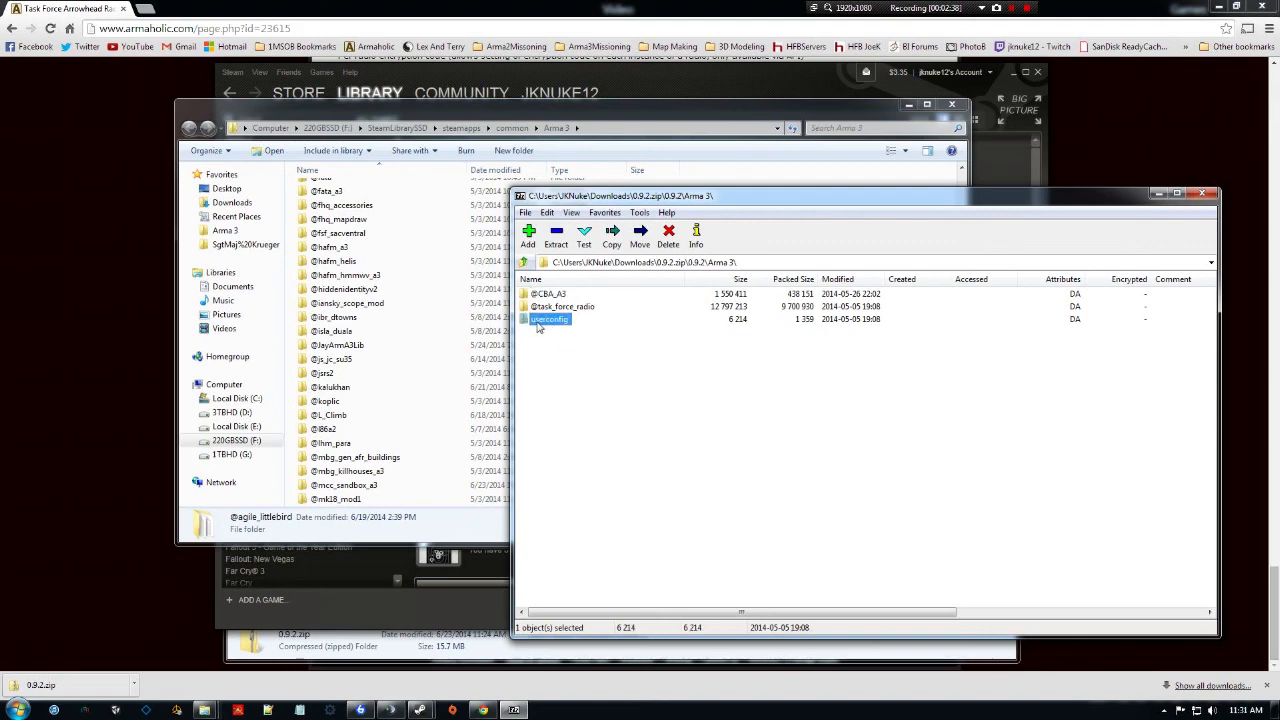
drag(727, 200, 500, 198)
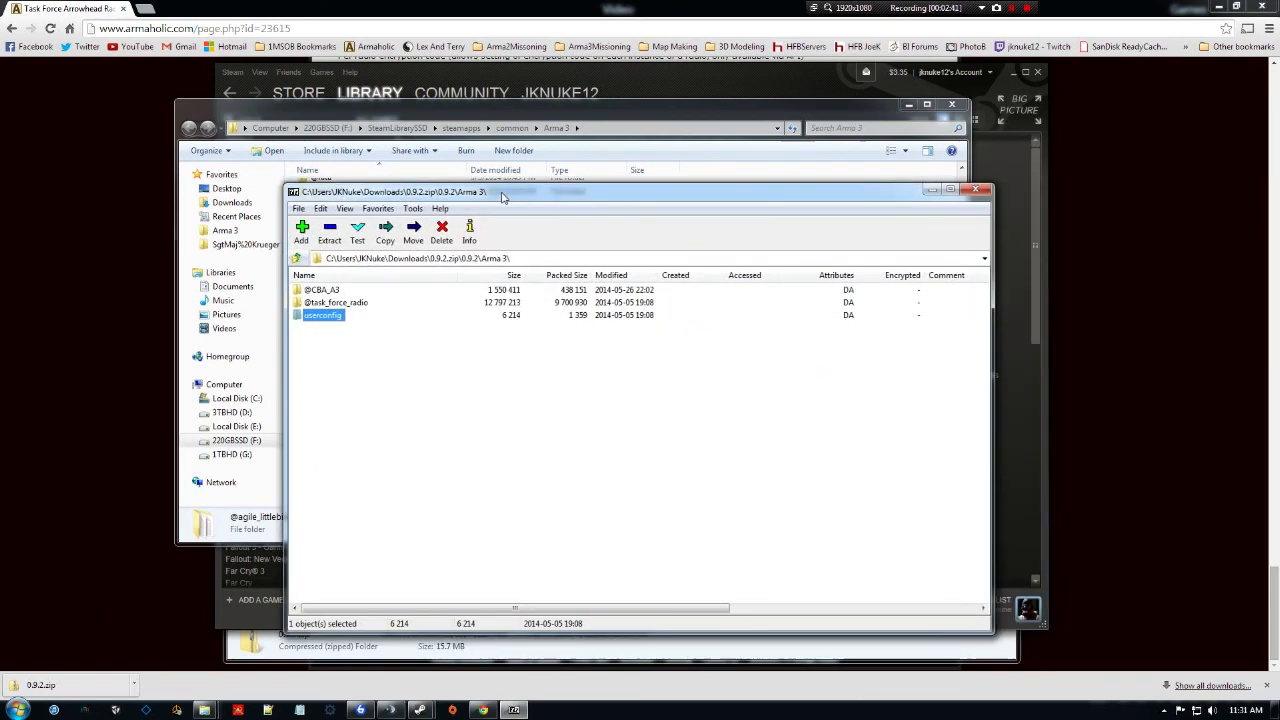
click(975, 192)
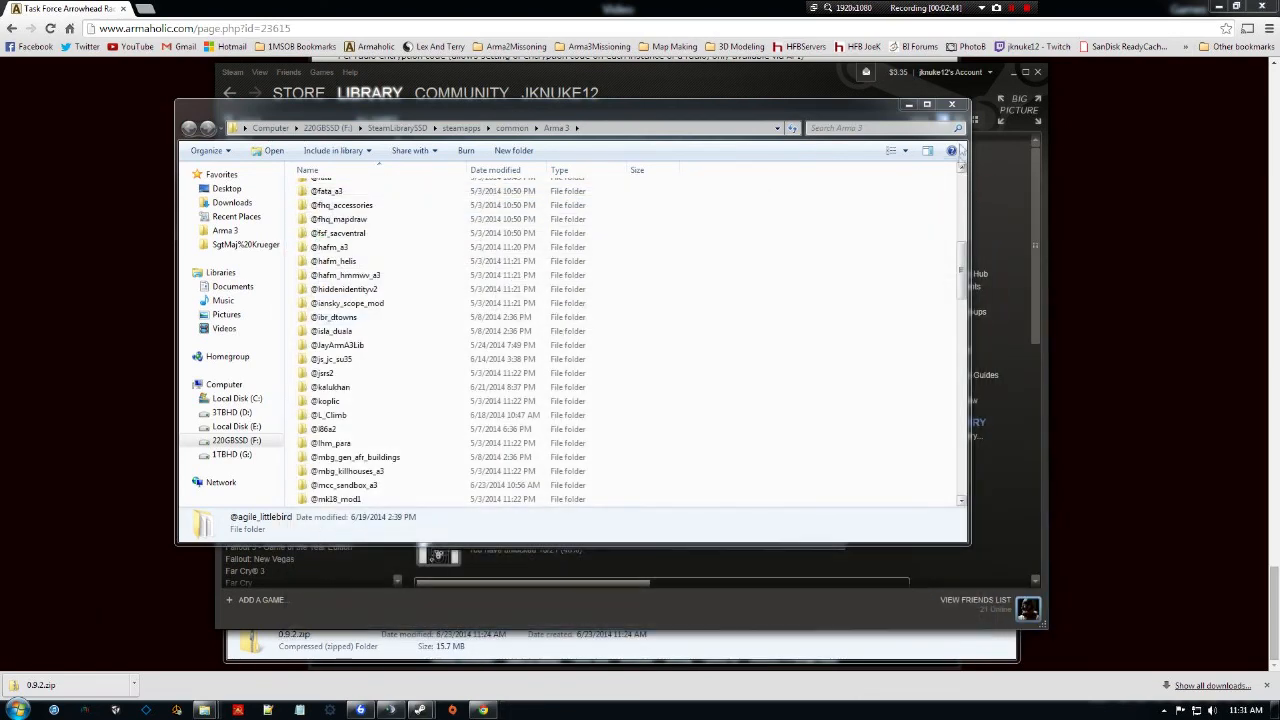
Close the game folder window, extract 0.9.2.zip in Downloads, and open the extracted 0.9.2 folder.
click(950, 105)
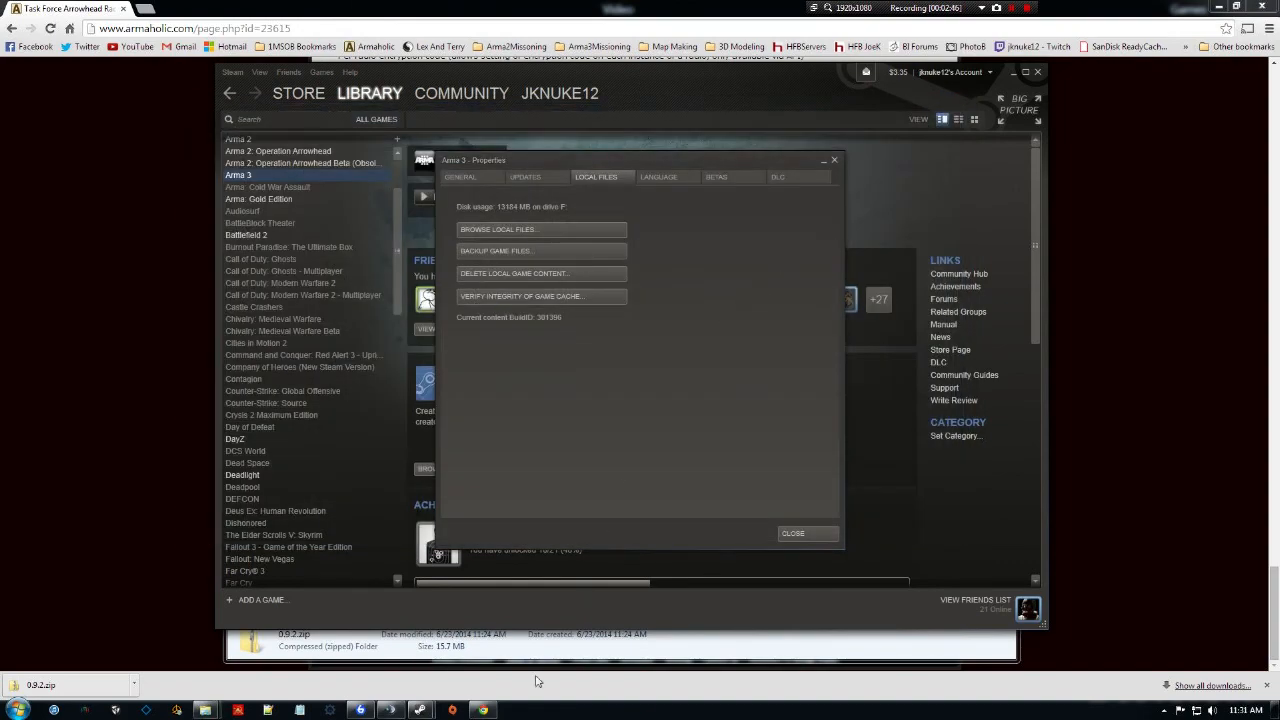
mouse_move(205, 710)
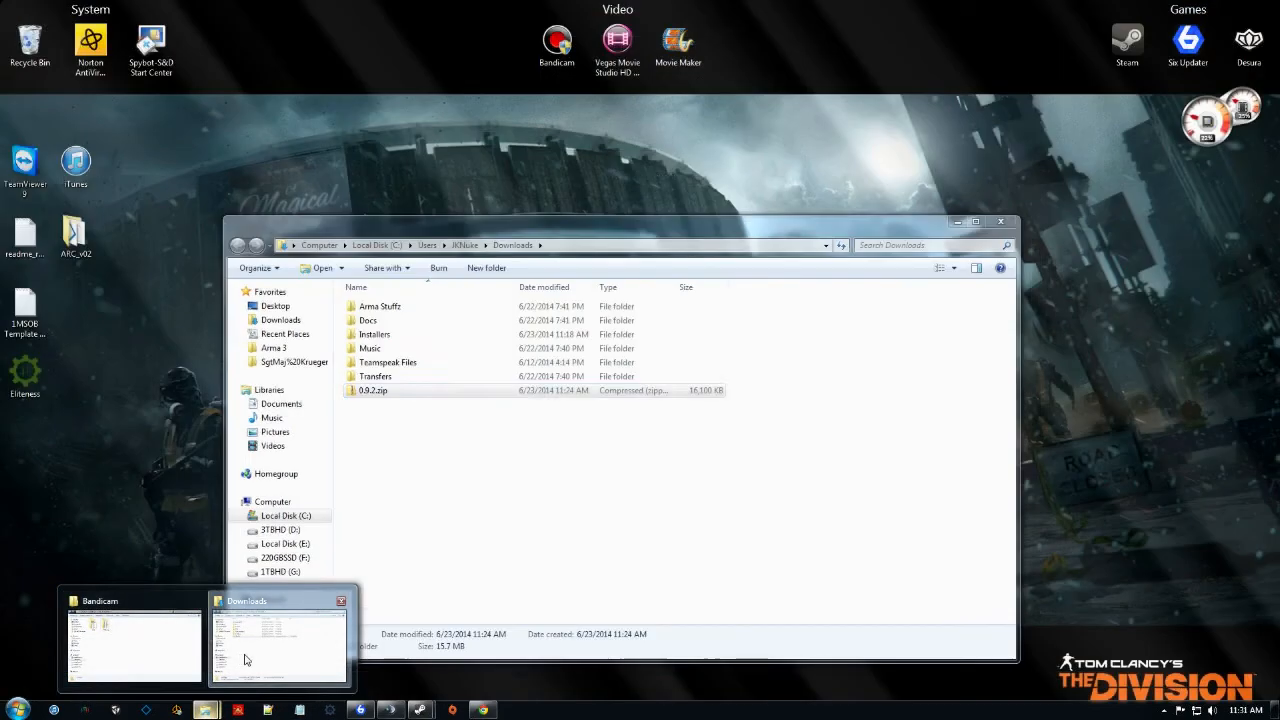
click(245, 660)
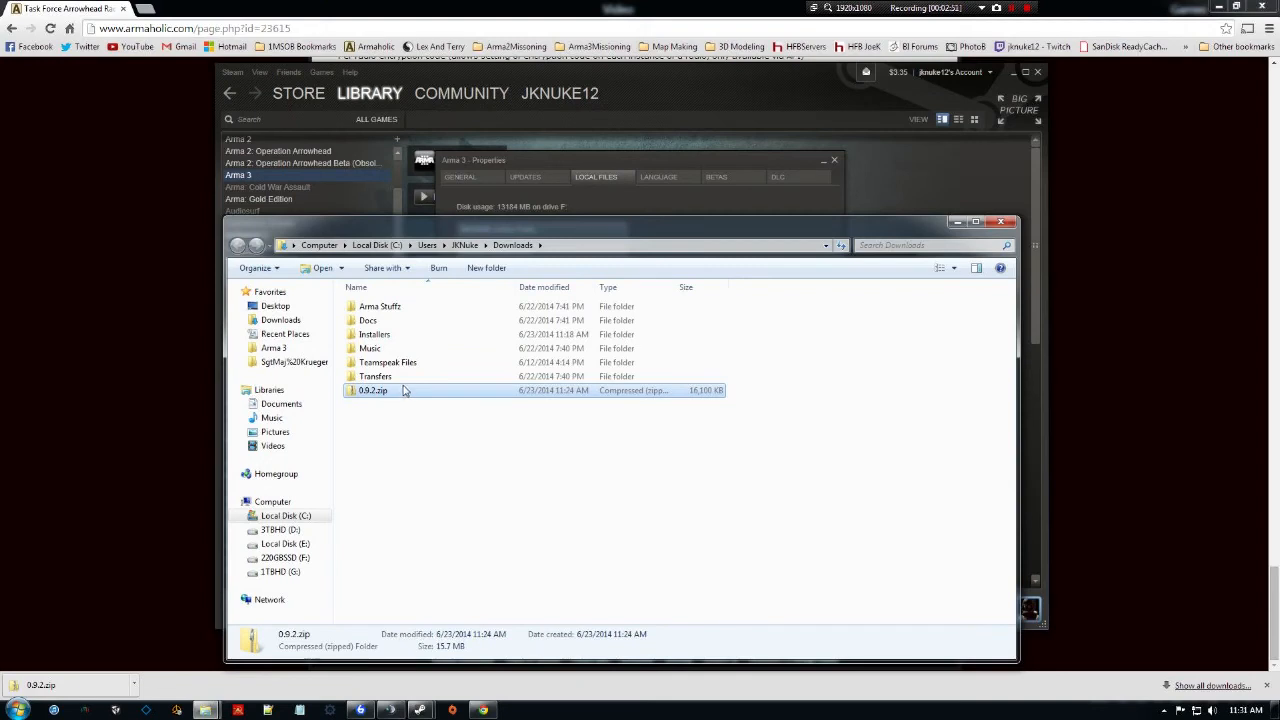
right_click(403, 394)
mouse_move(443, 478)
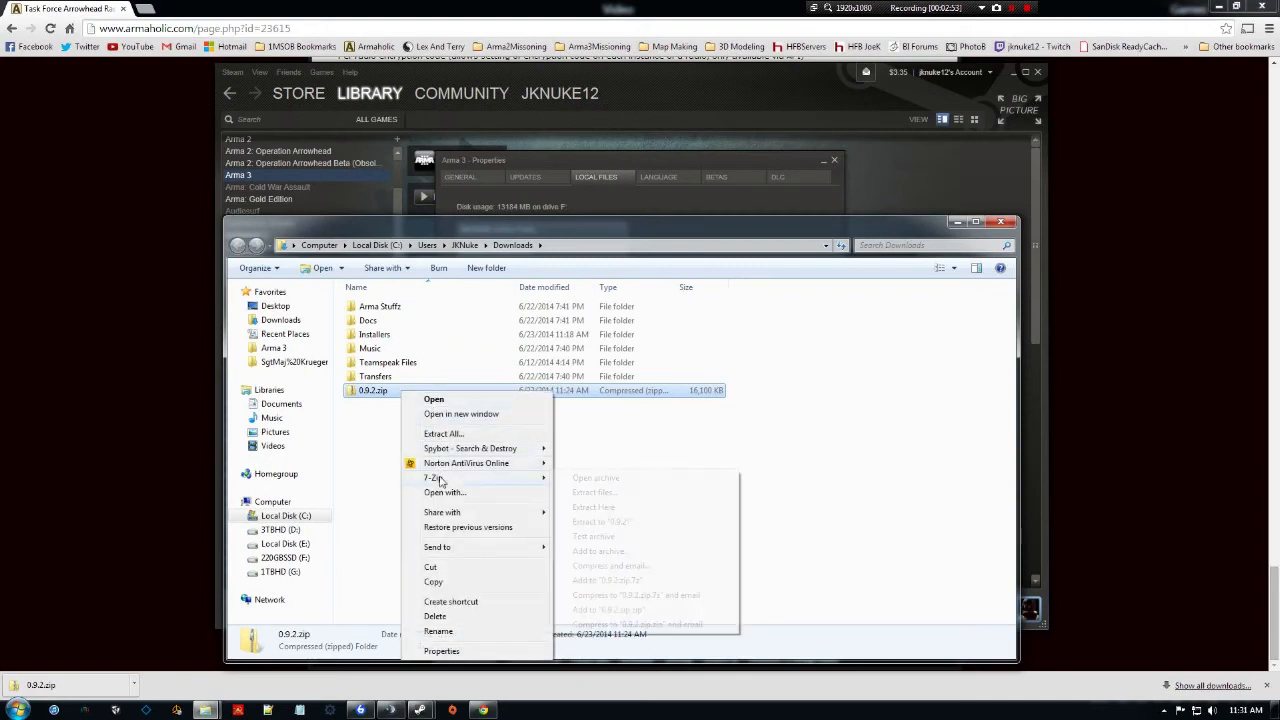
click(628, 507)
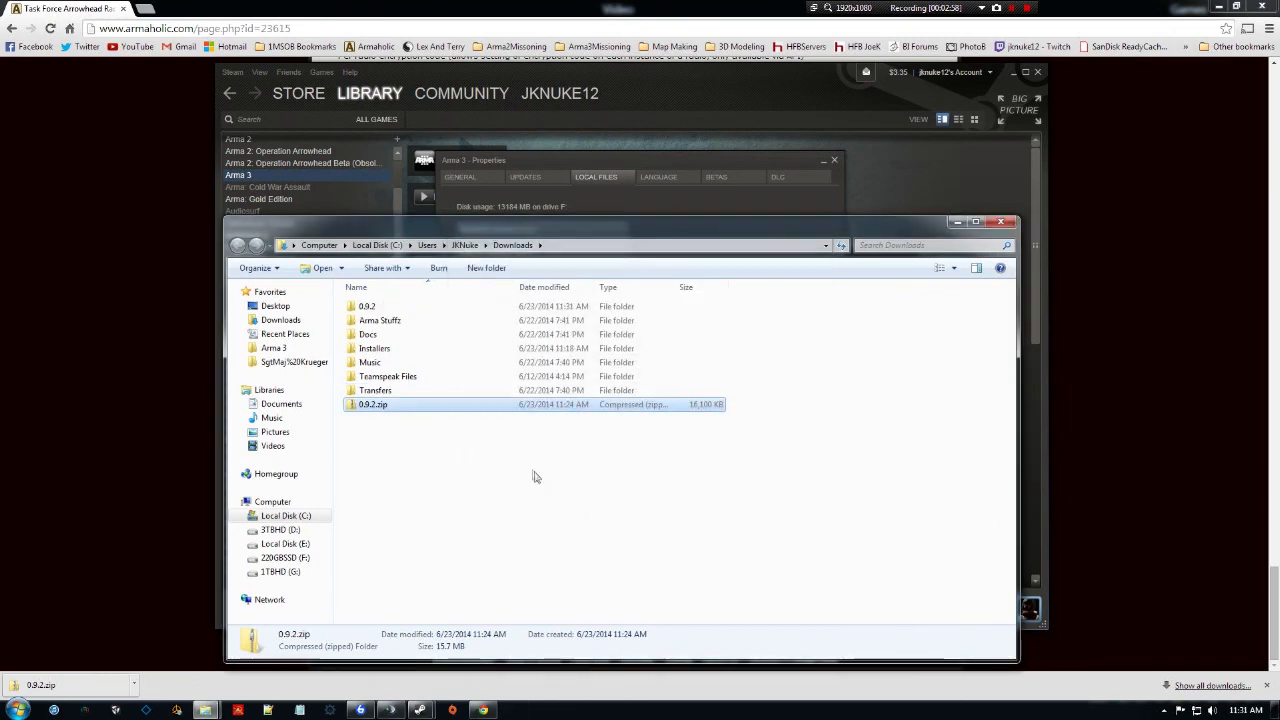
double_click(395, 305)
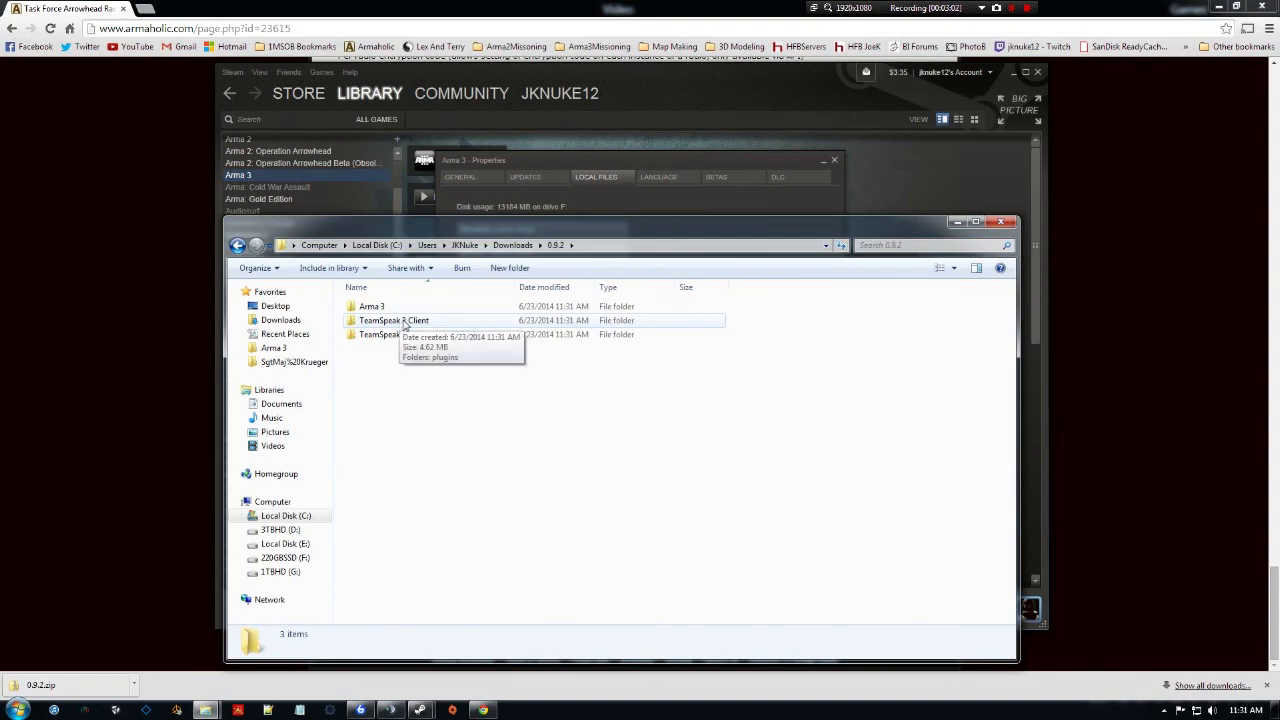
Close TeamSpeak 3 and open the downloaded TeamSpeak 3 Client folder.
click(392, 710)
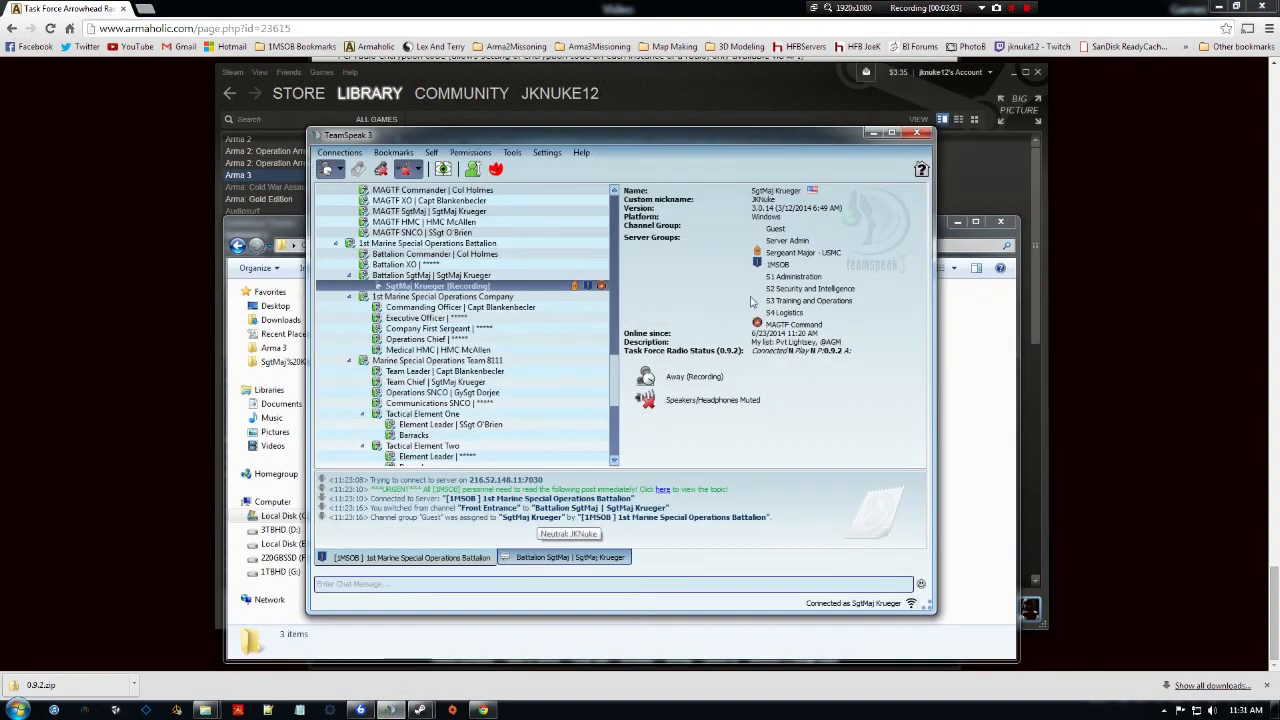
click(916, 133)
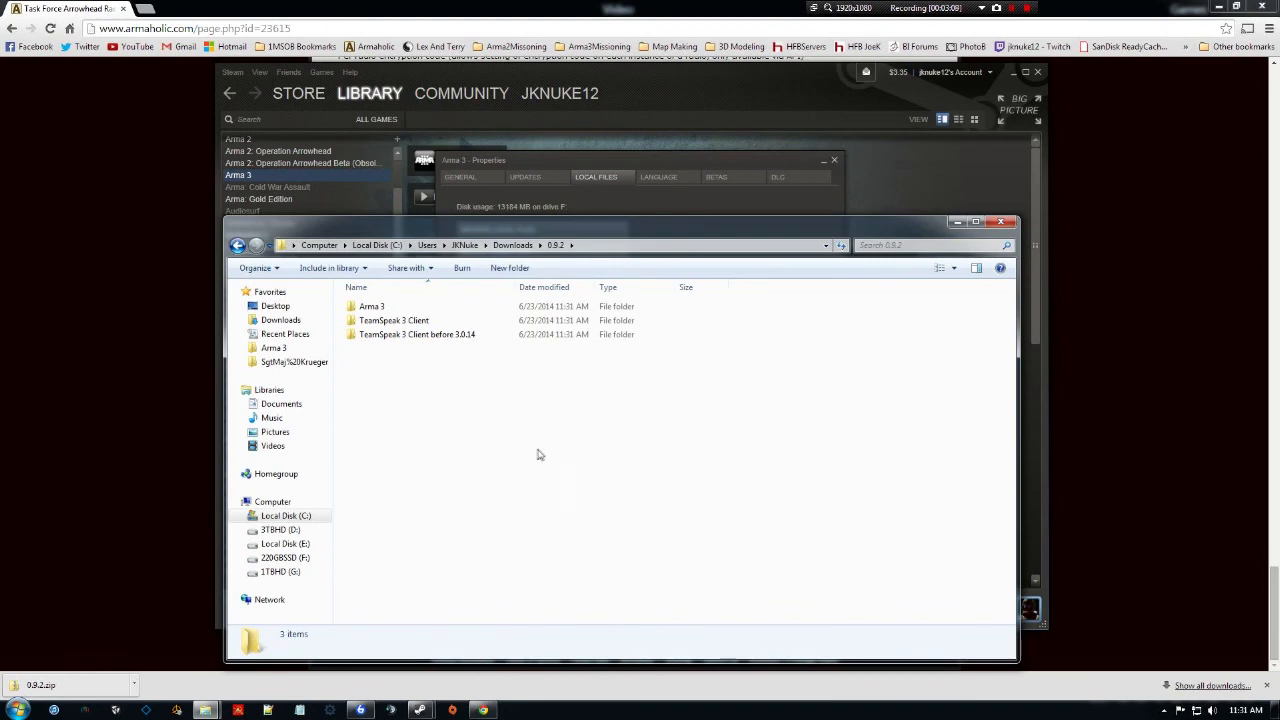
click(432, 322)
double_click(432, 322)
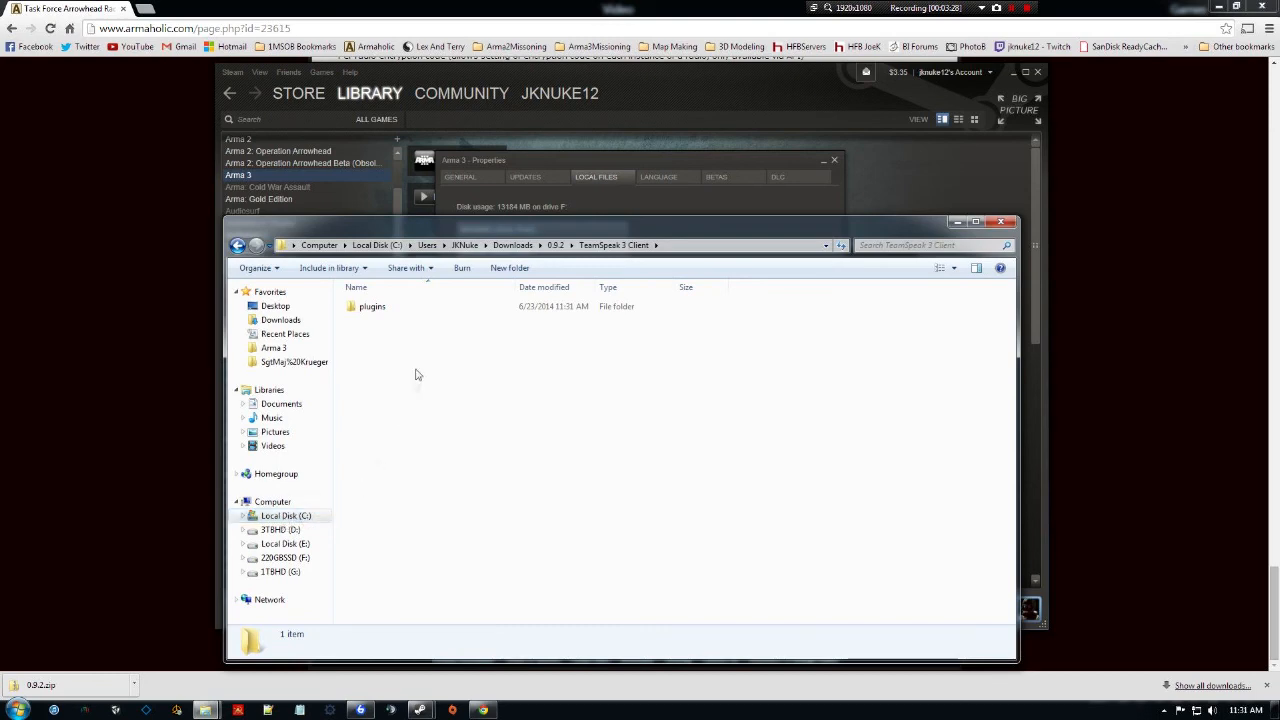
Navigate to C:\Program Files\TeamSpeak 3 Client\plugins.
click(272, 522)
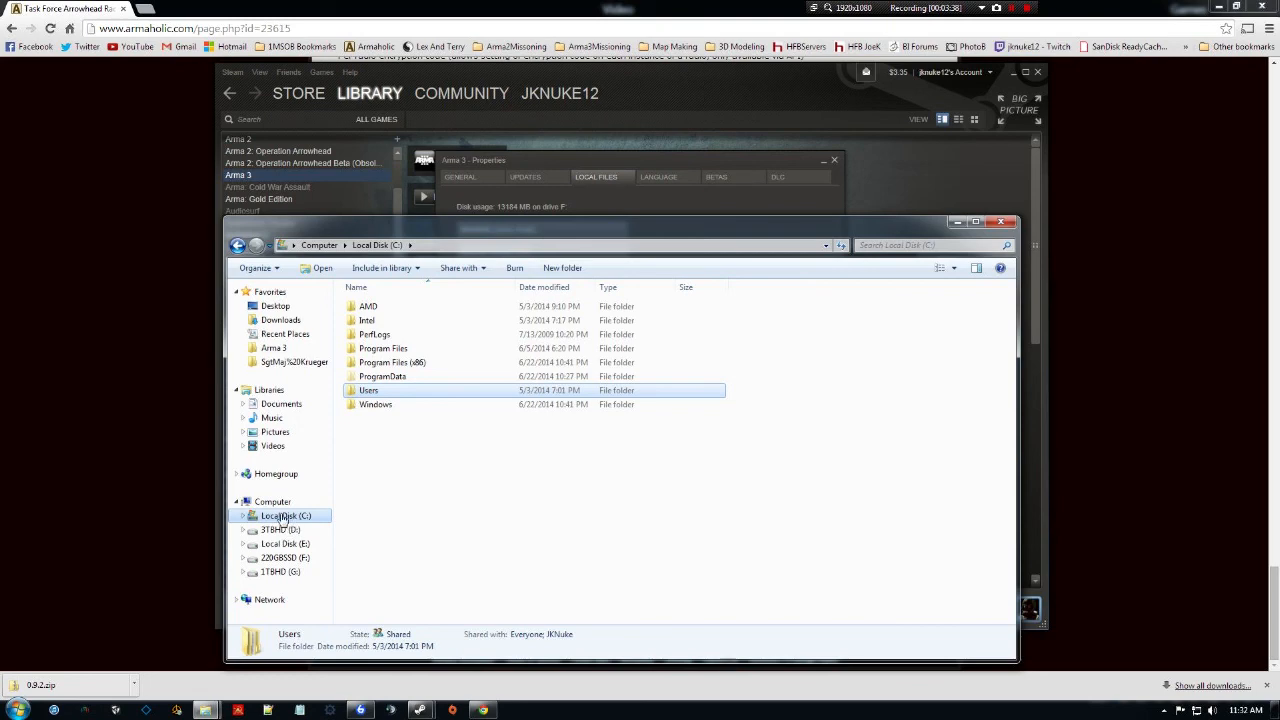
double_click(408, 350)
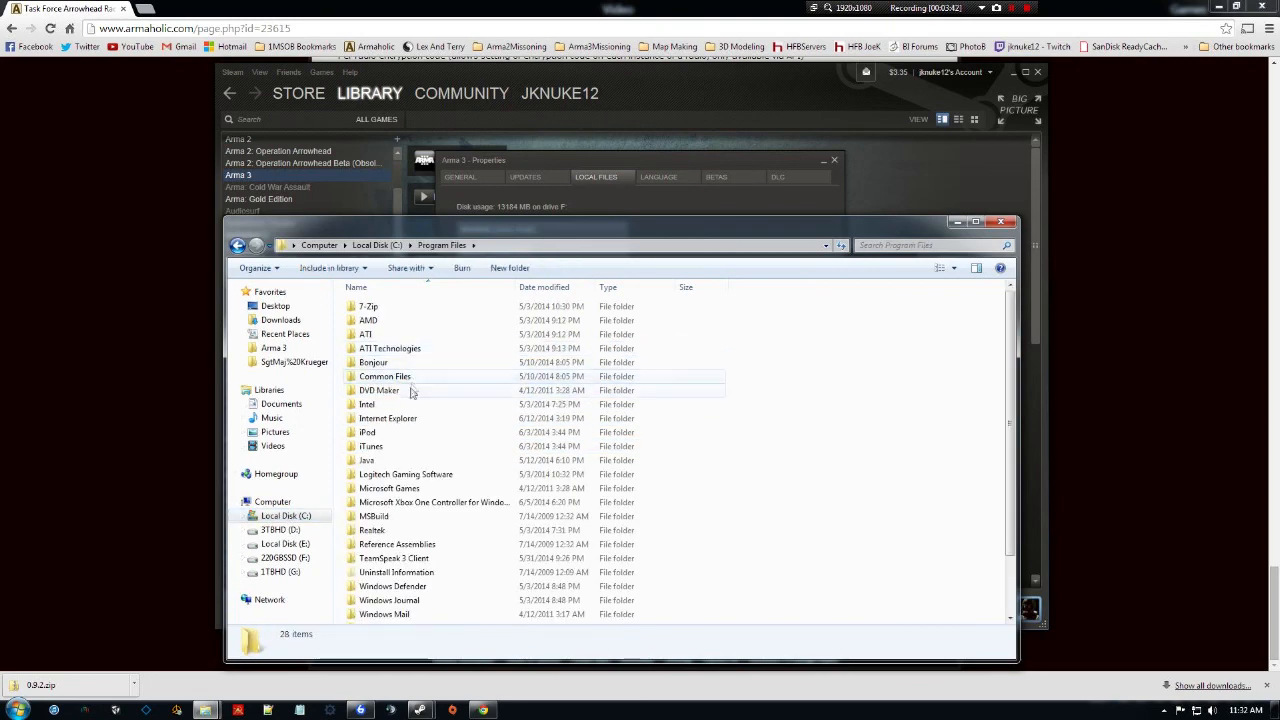
scroll(409, 400, down, 2)
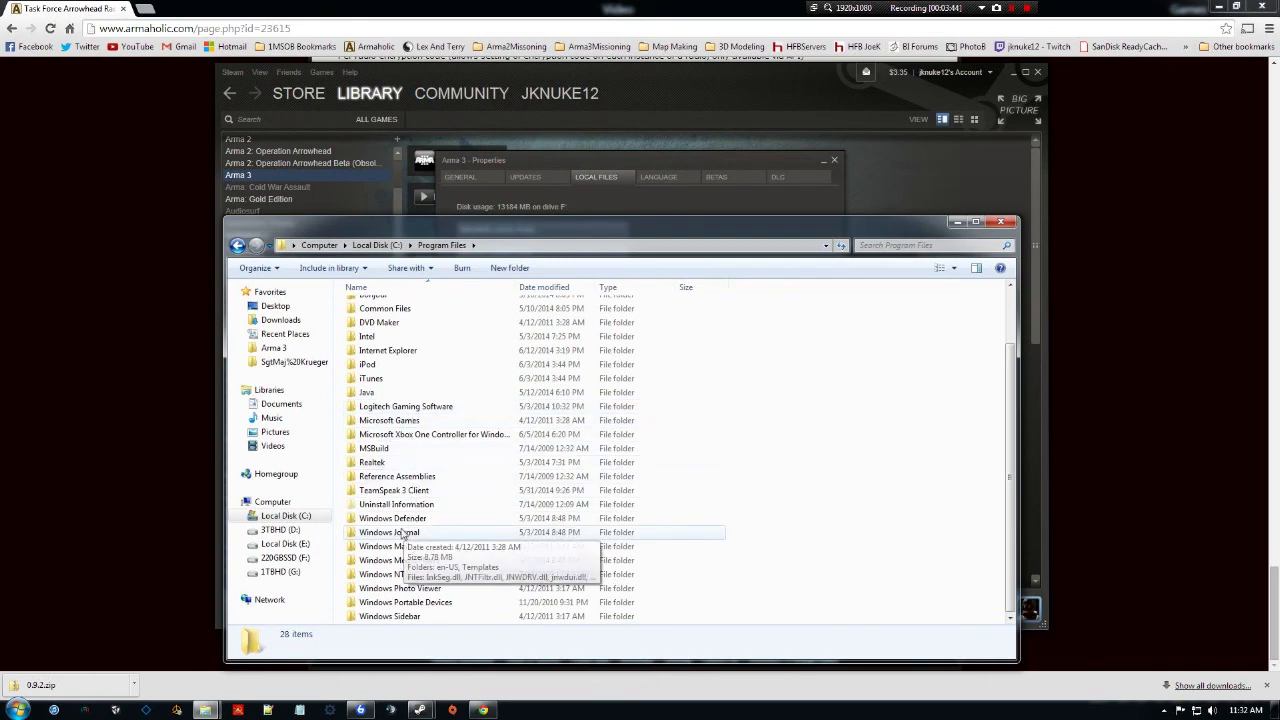
double_click(415, 490)
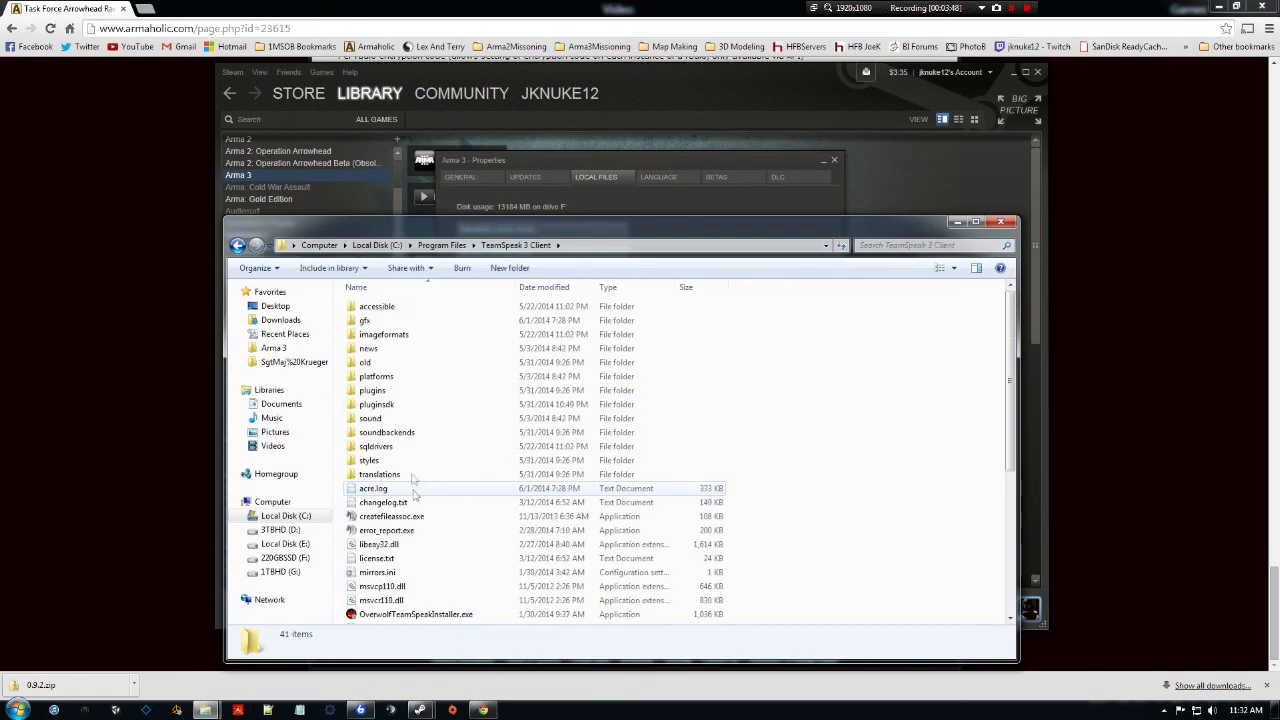
double_click(384, 392)
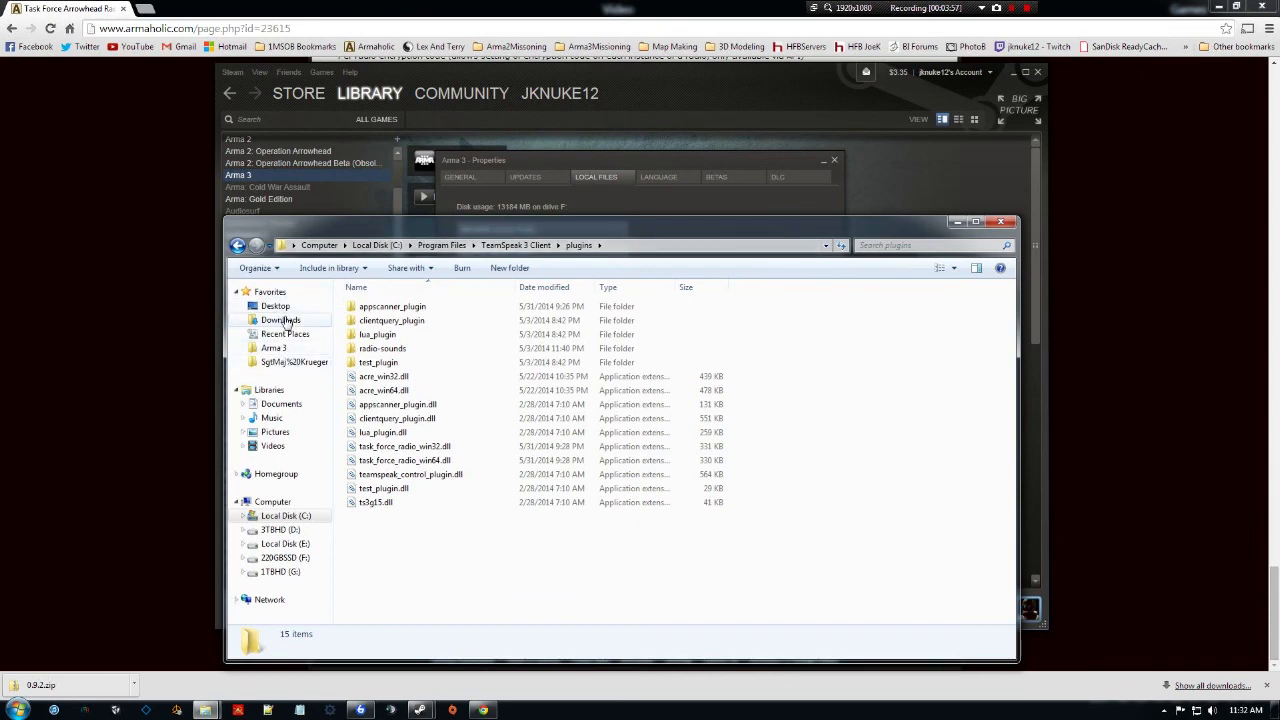
Open Downloads in a second window and browse into 0.9.2 > TeamSpeak 3 Client.
right_click(288, 320)
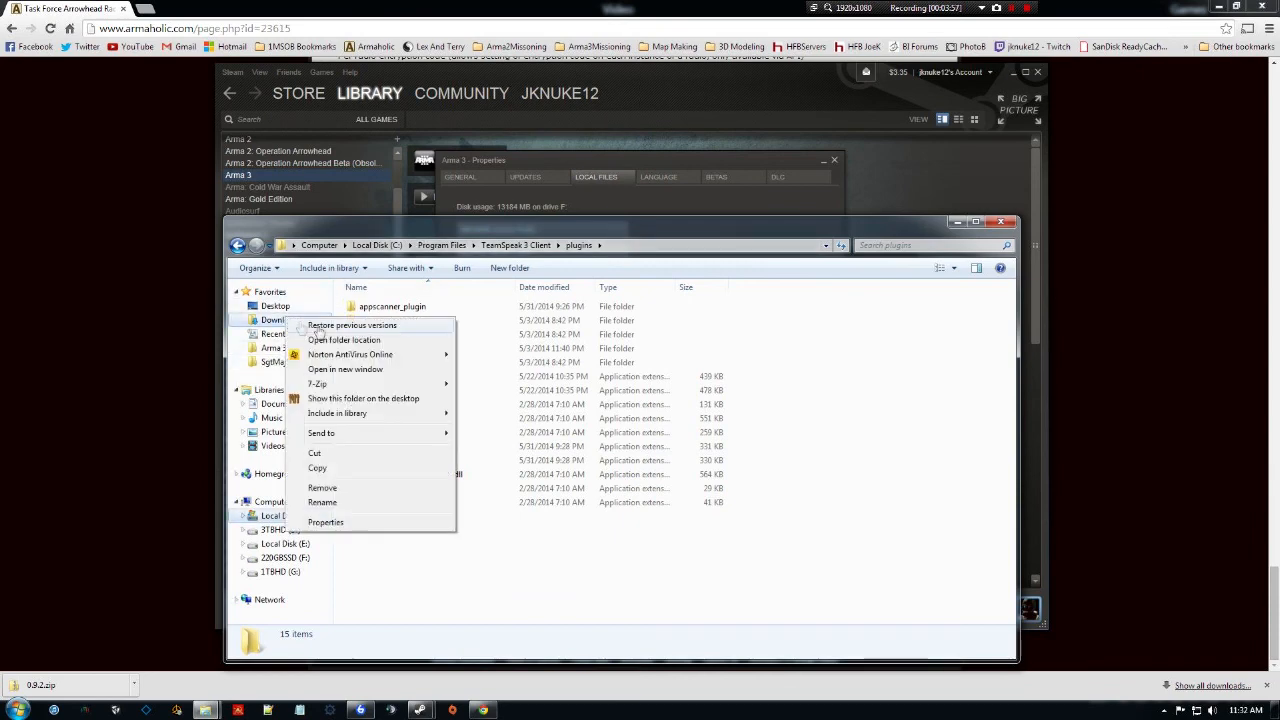
click(337, 371)
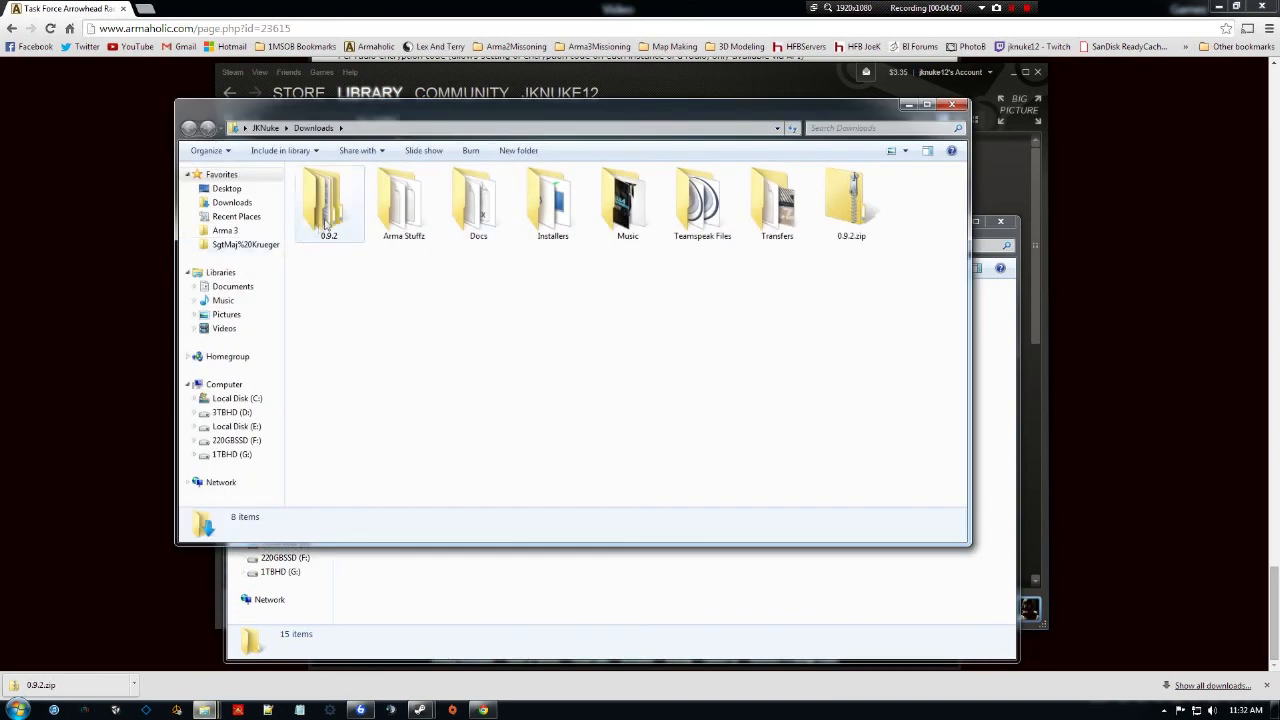
double_click(329, 205)
double_click(335, 203)
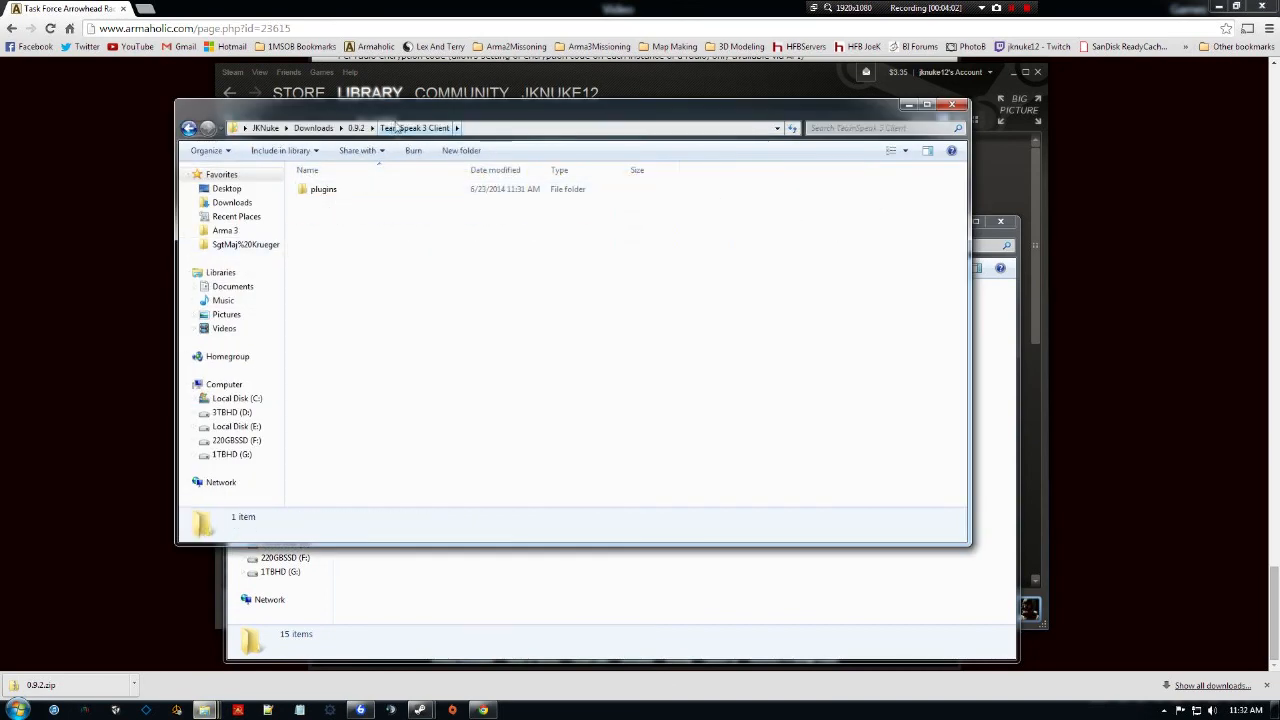
drag(386, 117, 283, 130)
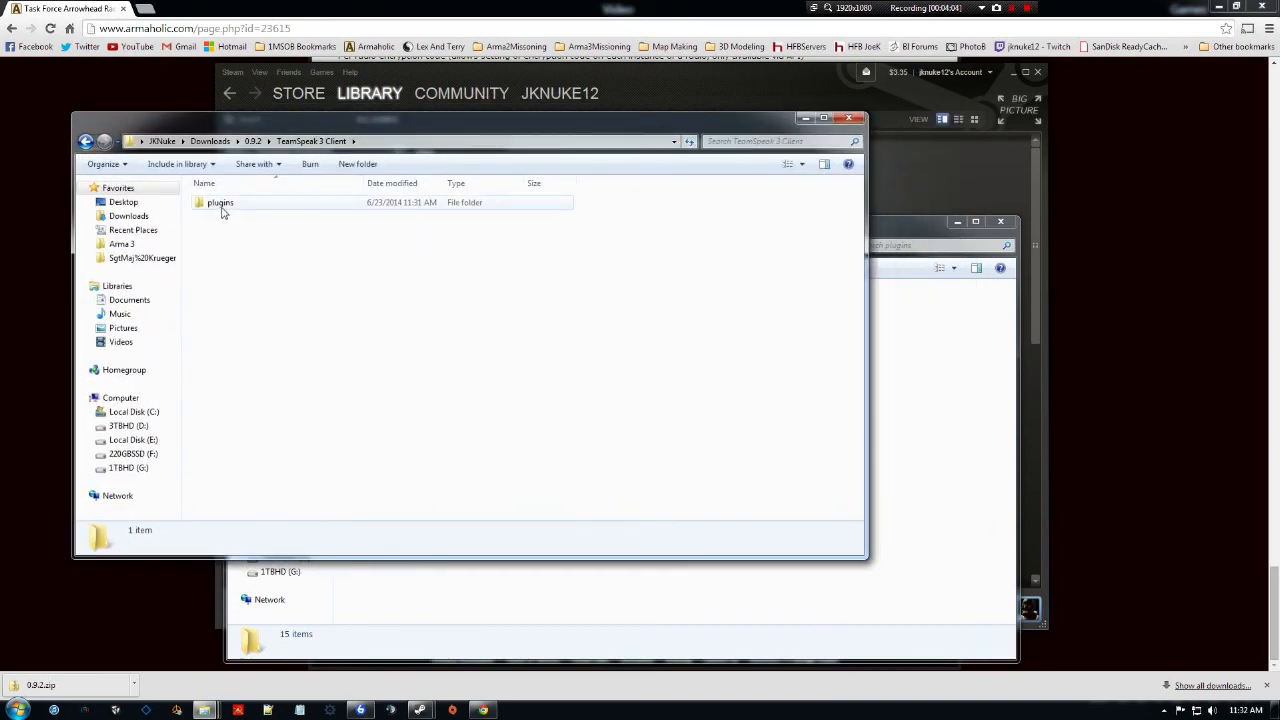
Compare the installed and downloaded plugins folders side by side, then close the Program Files window.
click(890, 402)
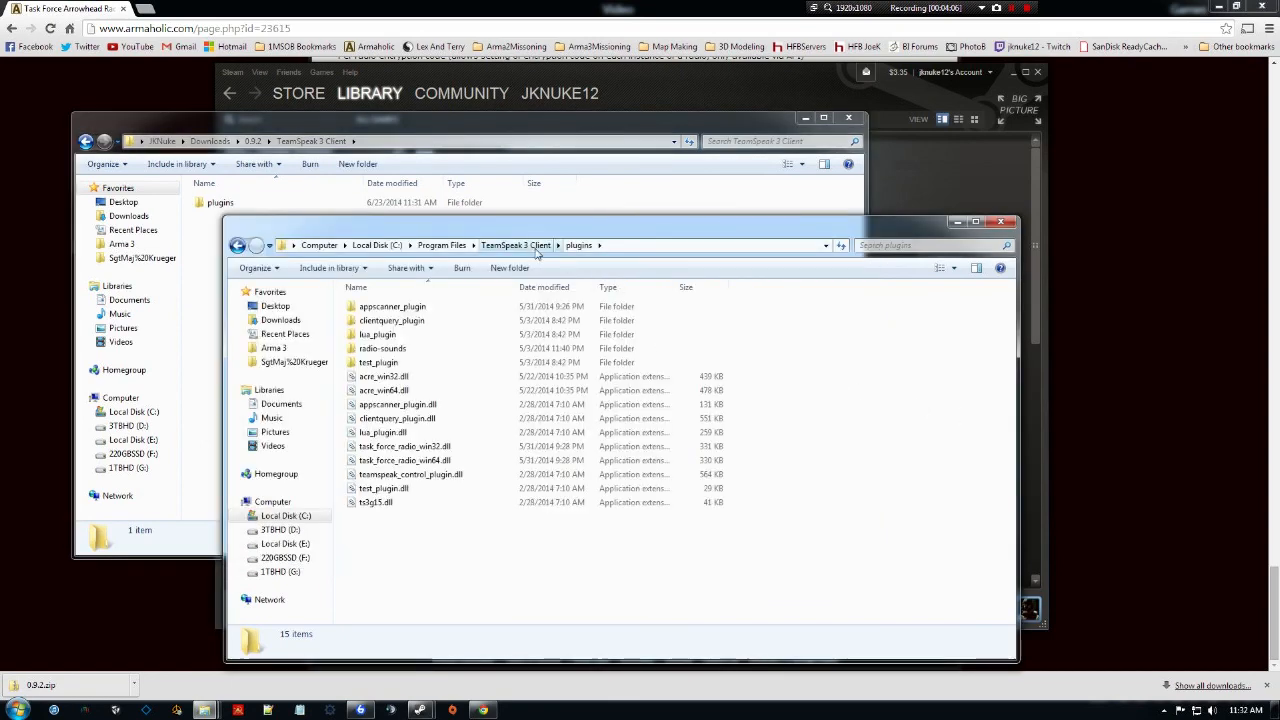
click(516, 245)
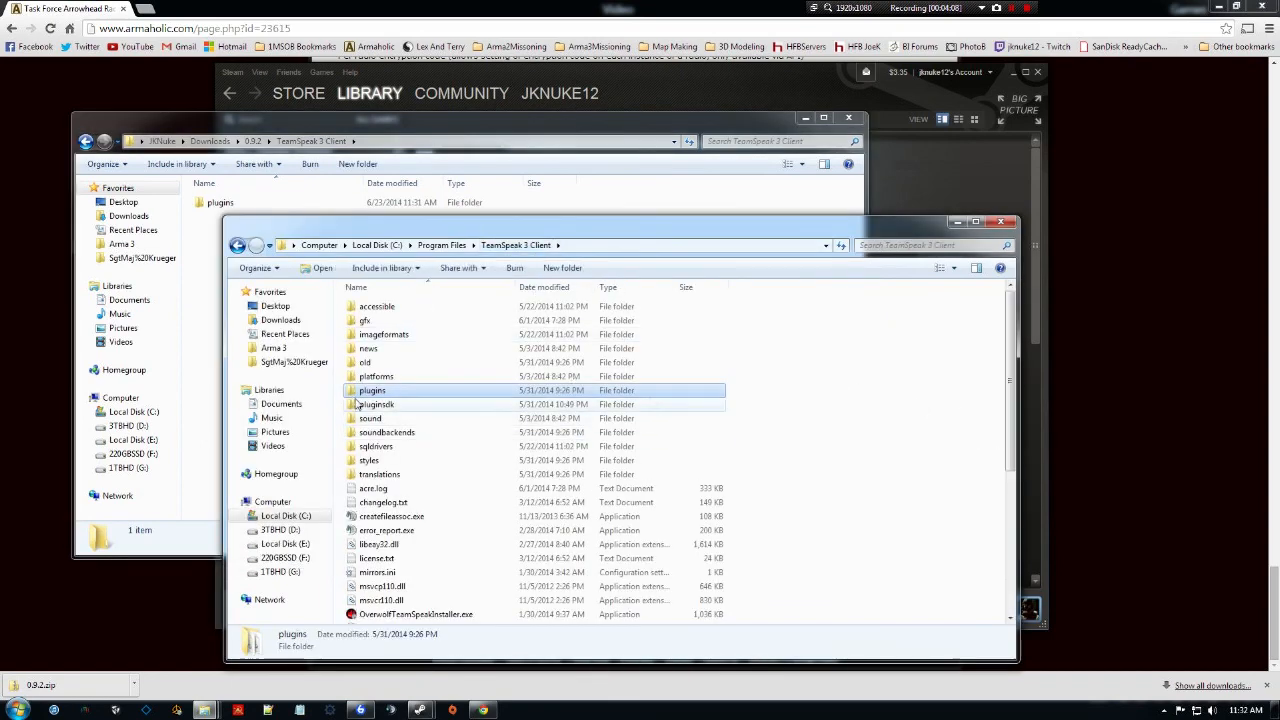
click(220, 206)
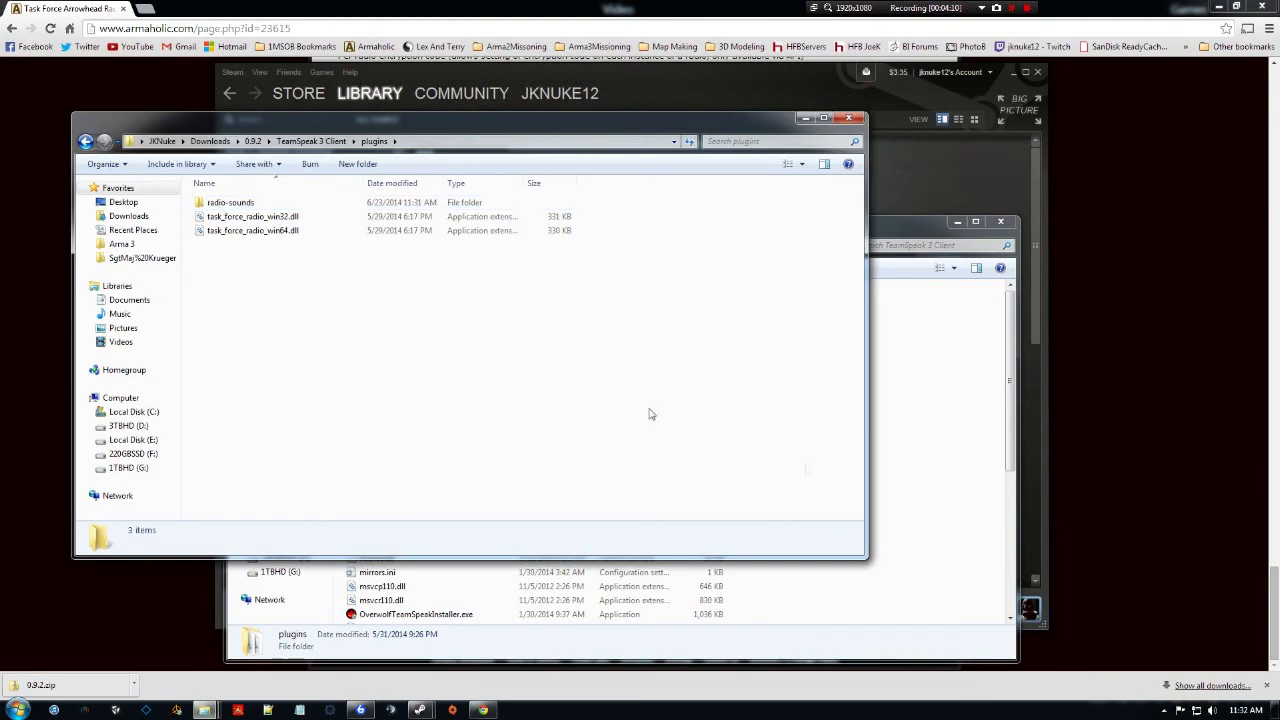
click(899, 495)
double_click(423, 390)
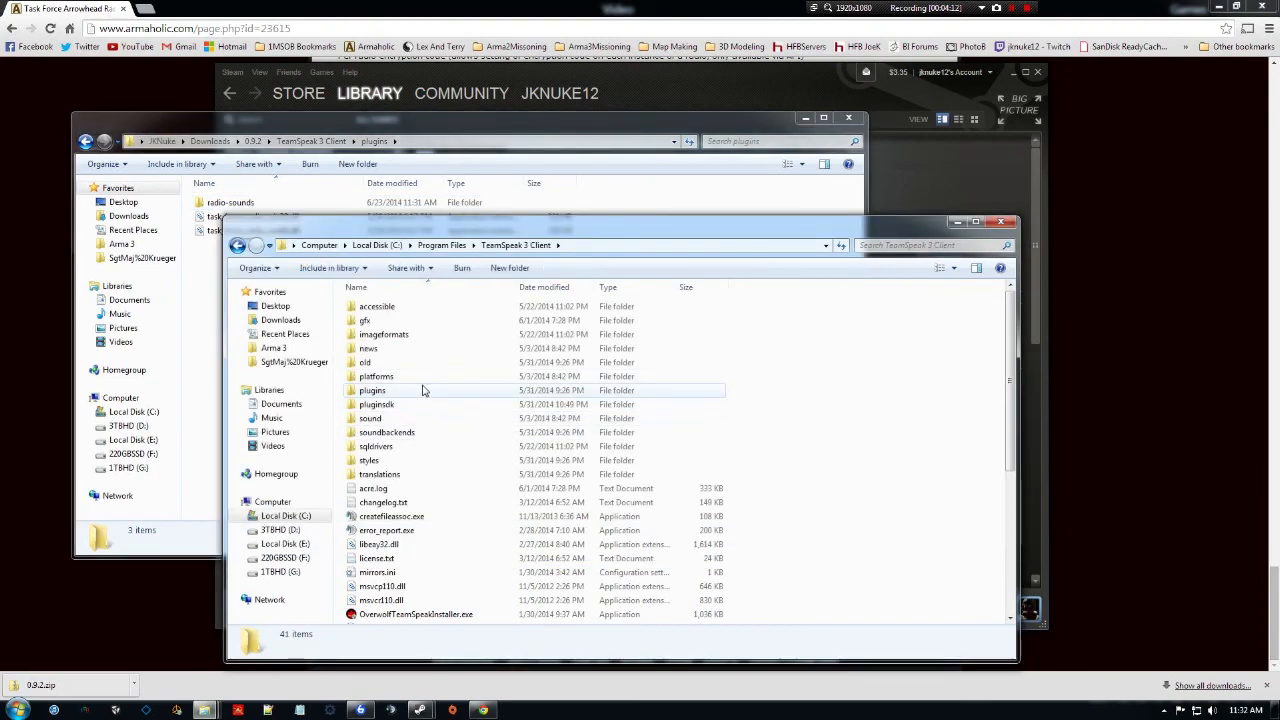
drag(493, 231, 740, 220)
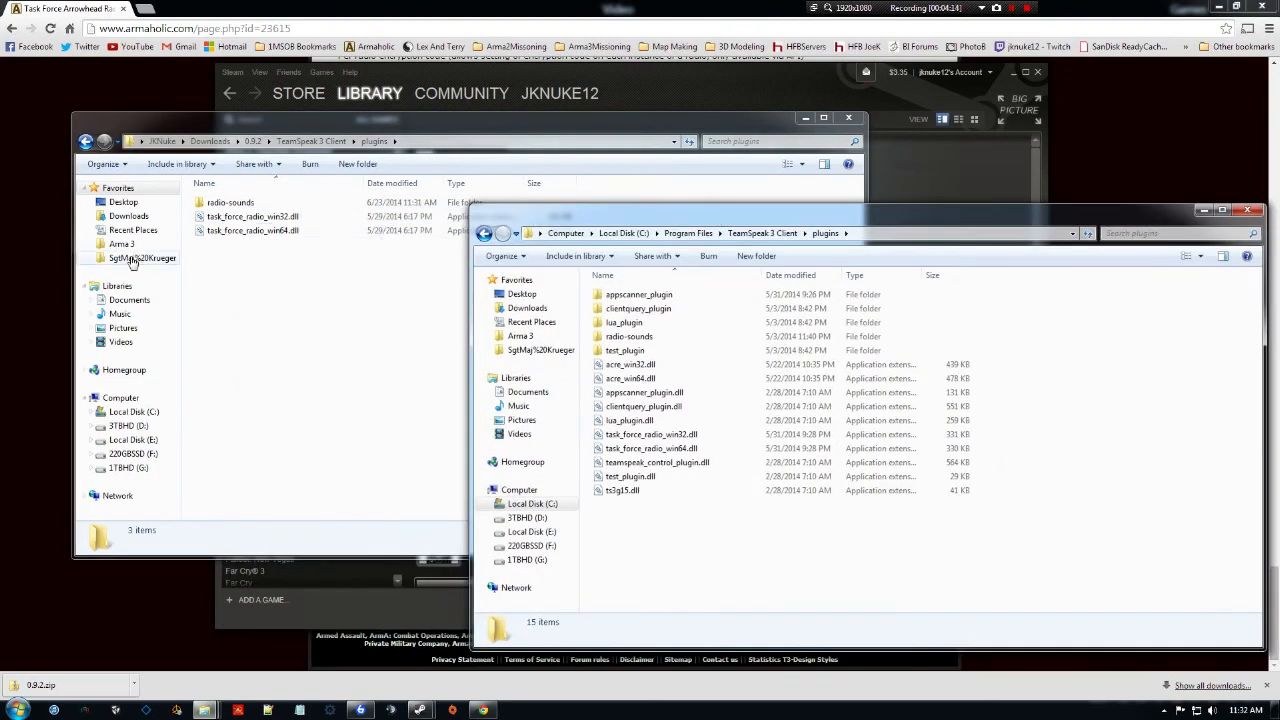
click(245, 230)
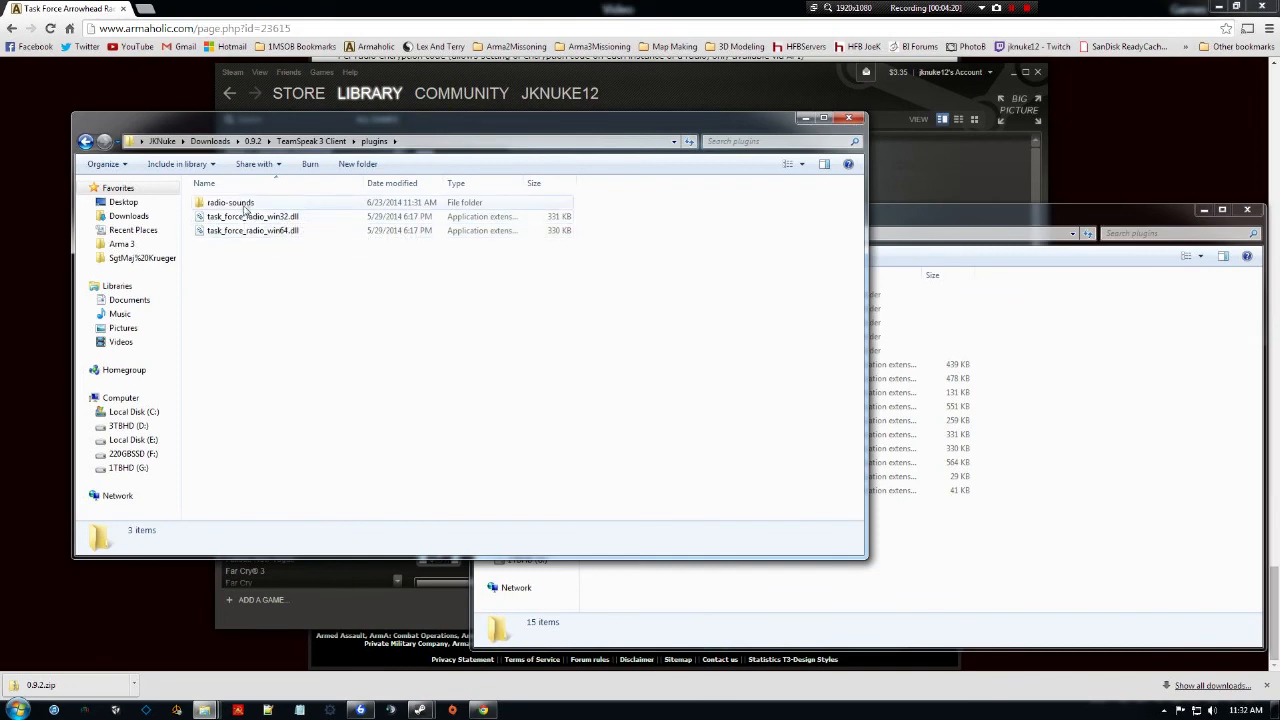
click(1052, 545)
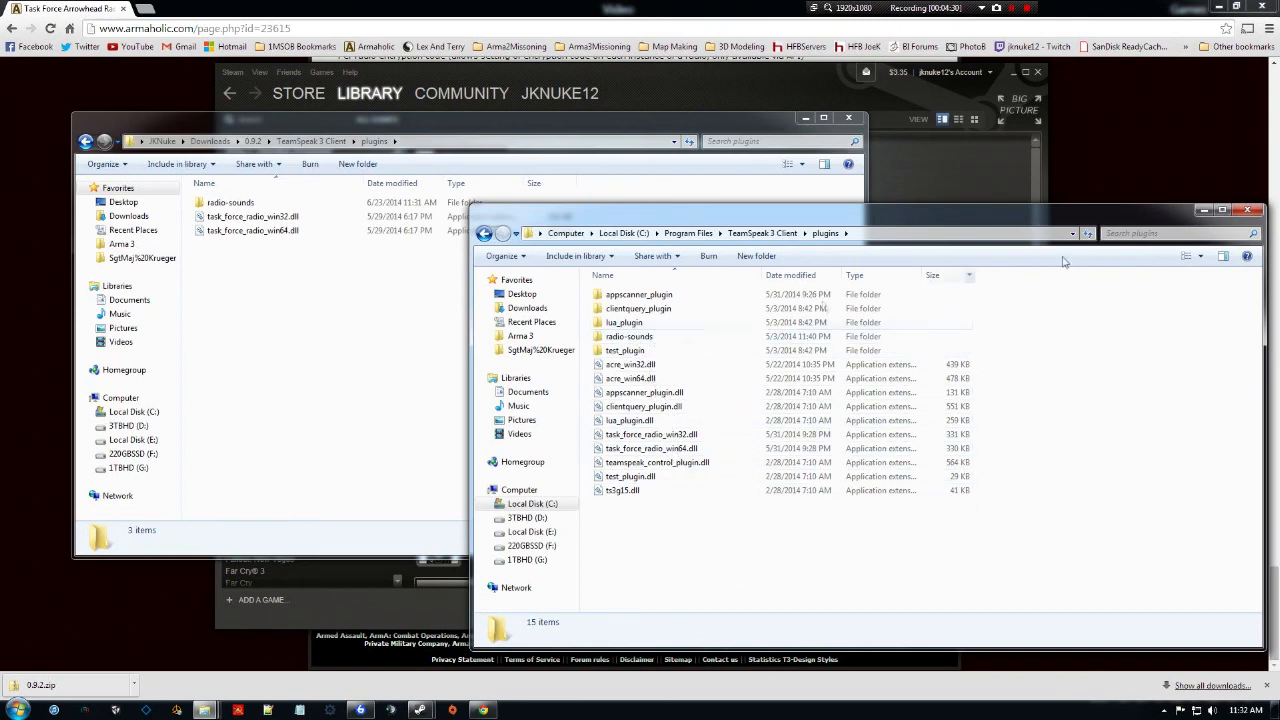
click(1247, 209)
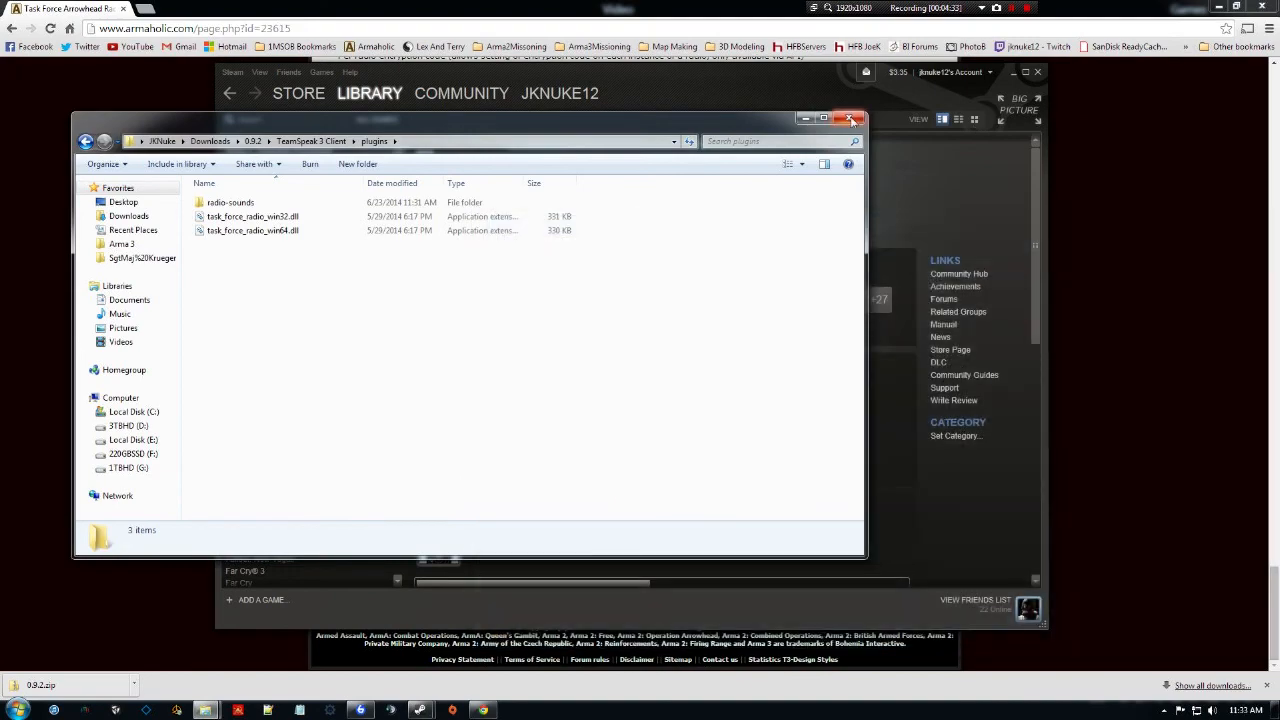
Close the plugins window and Arma 3 properties, then open Control Panel in large icons view.
click(805, 118)
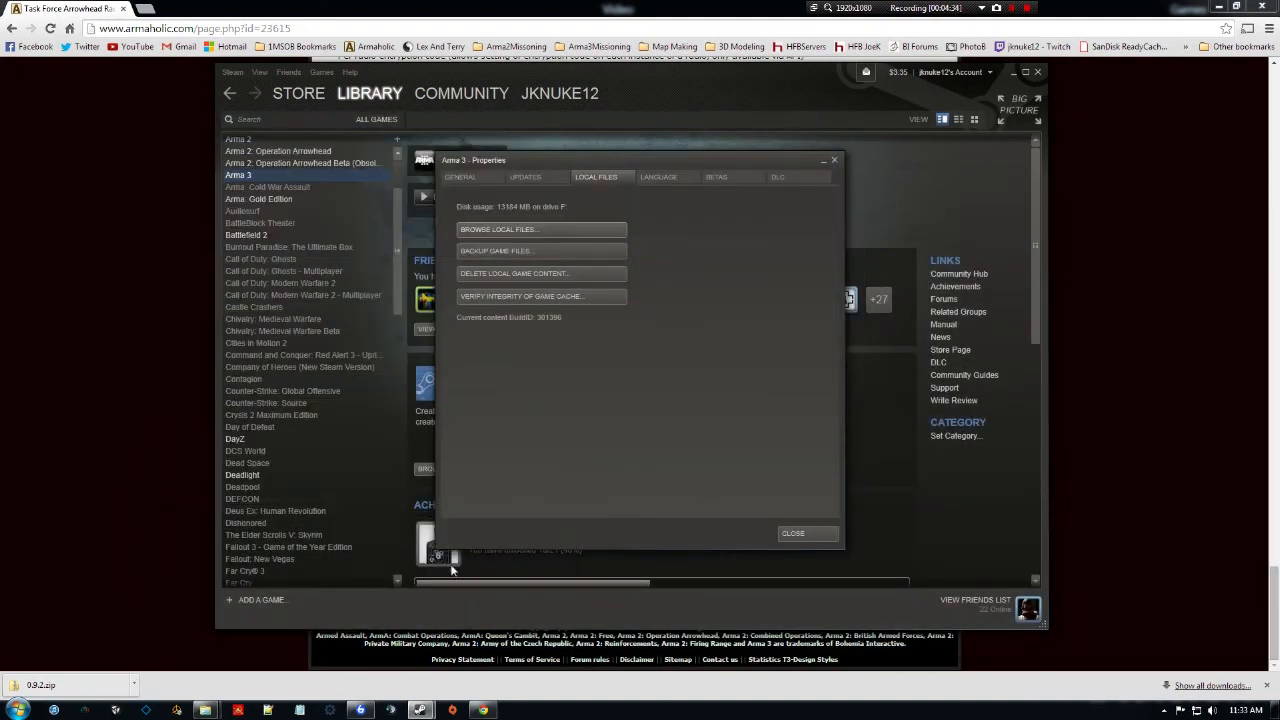
click(835, 158)
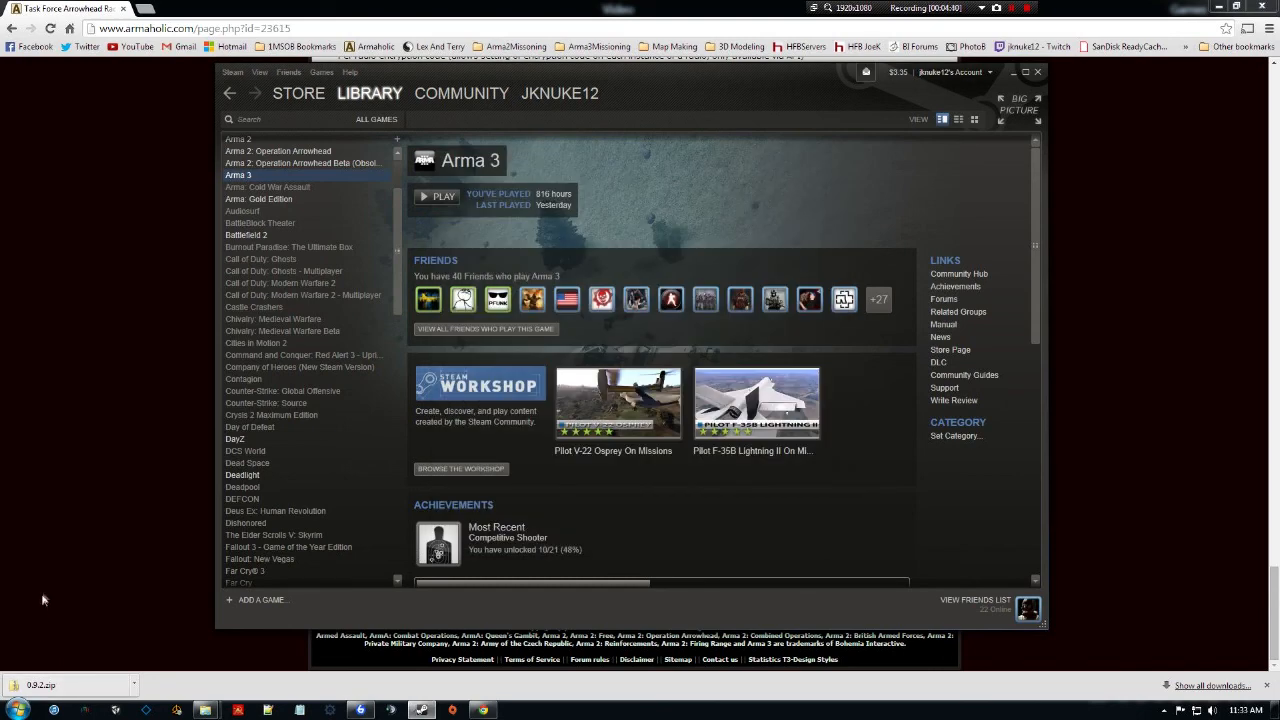
click(18, 709)
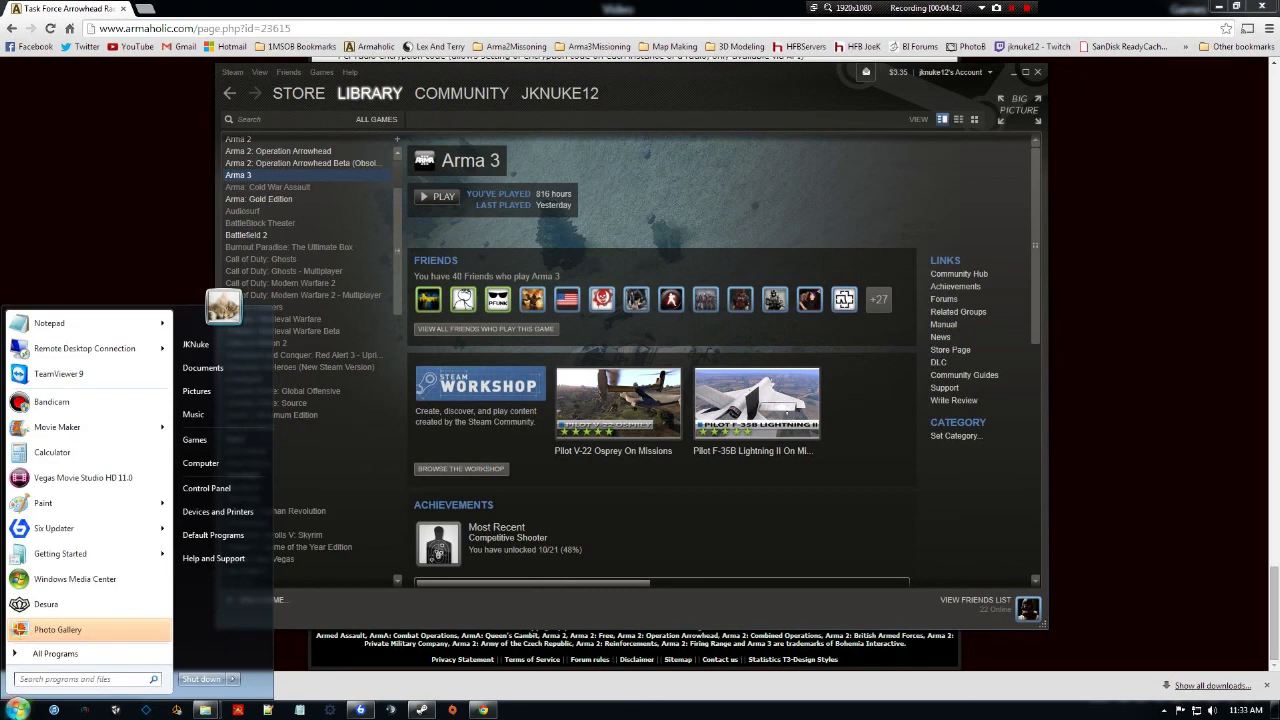
click(199, 494)
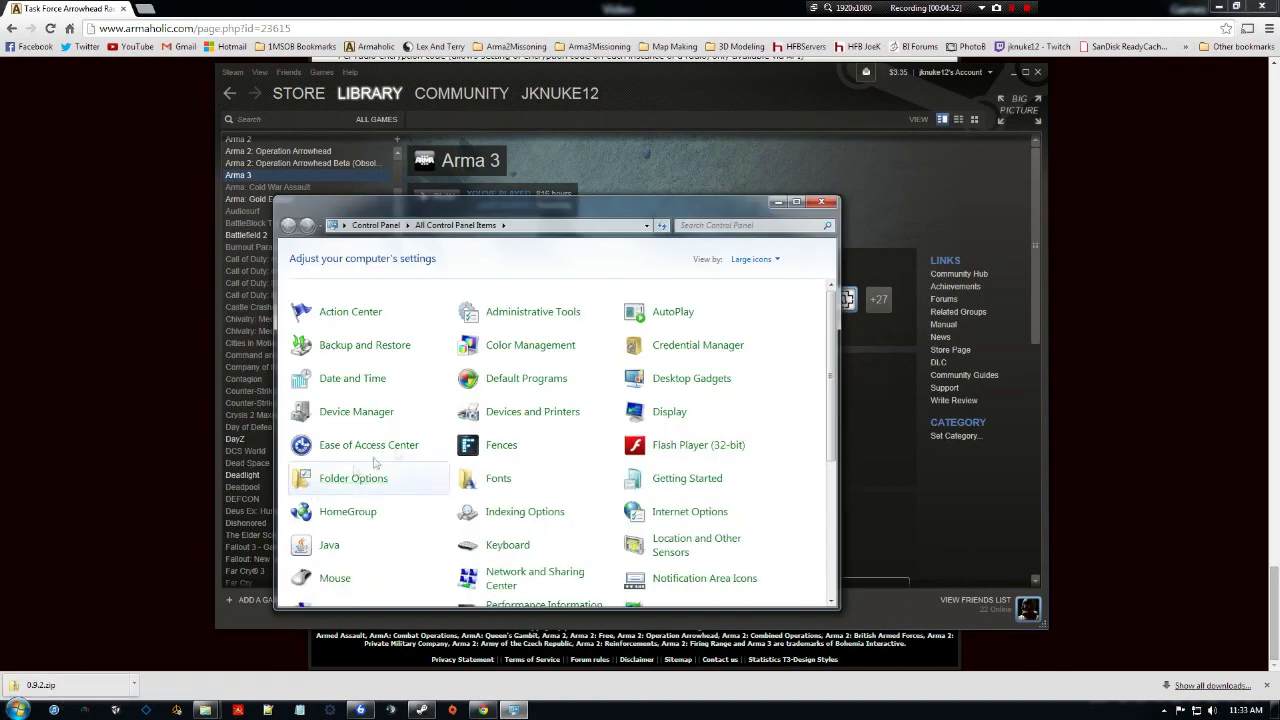
click(765, 259)
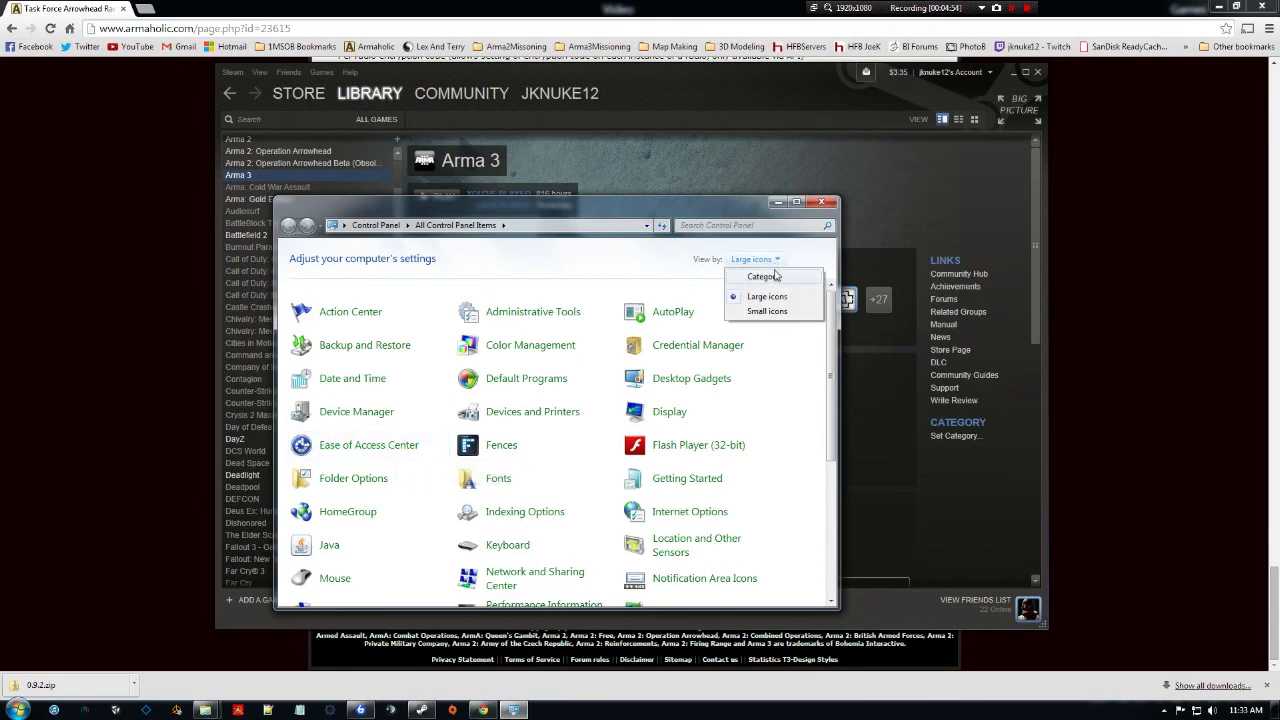
click(784, 278)
click(774, 261)
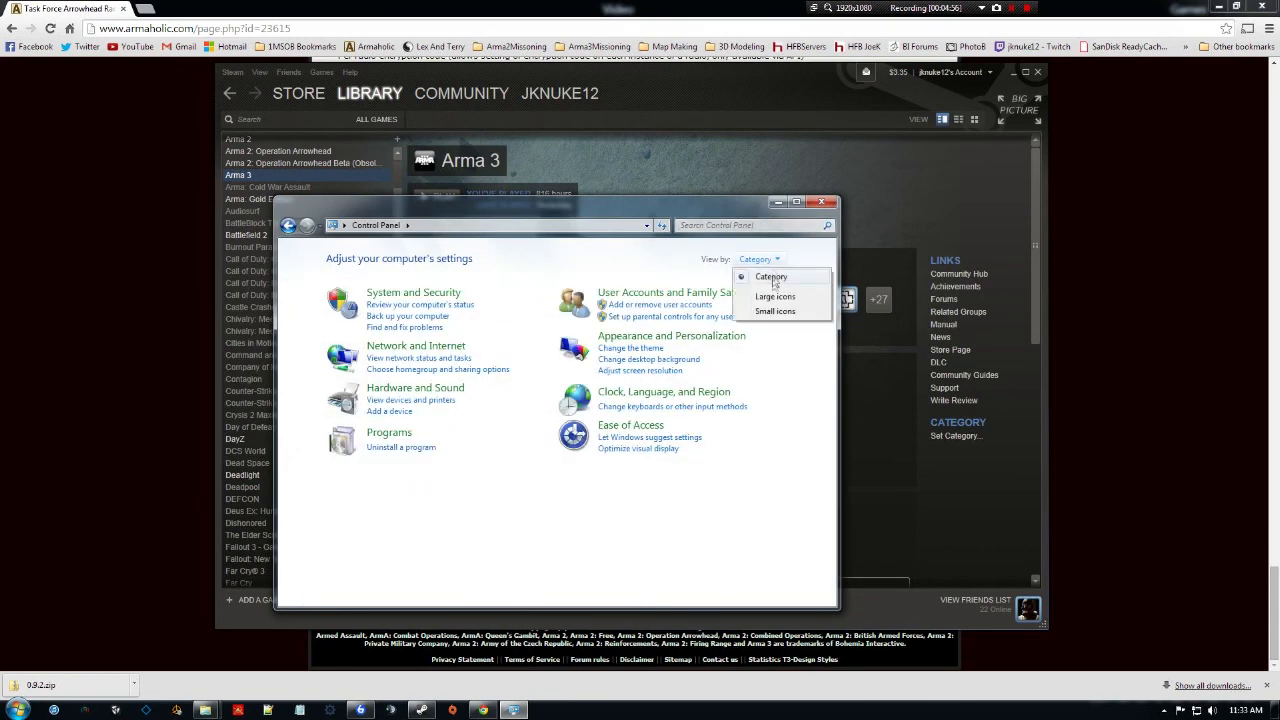
click(794, 297)
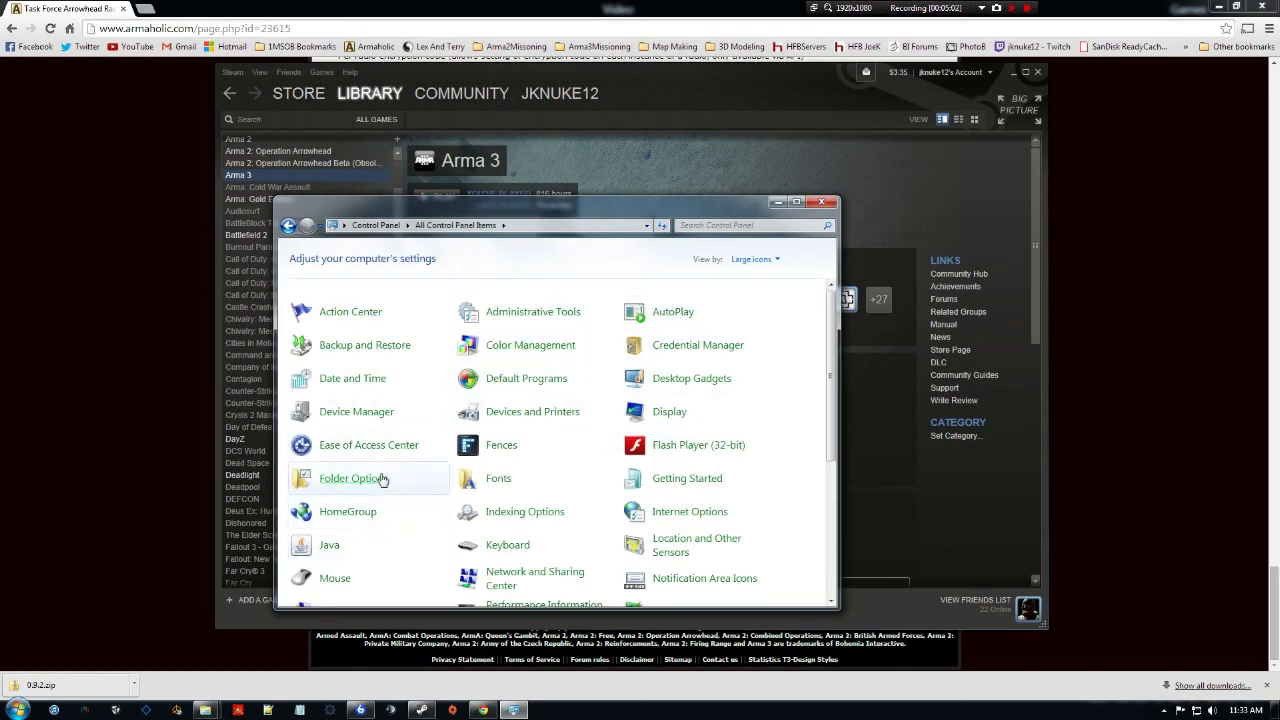
Turn on 'Show hidden files, folders, and drives' in Folder Options and close Control Panel.
click(383, 482)
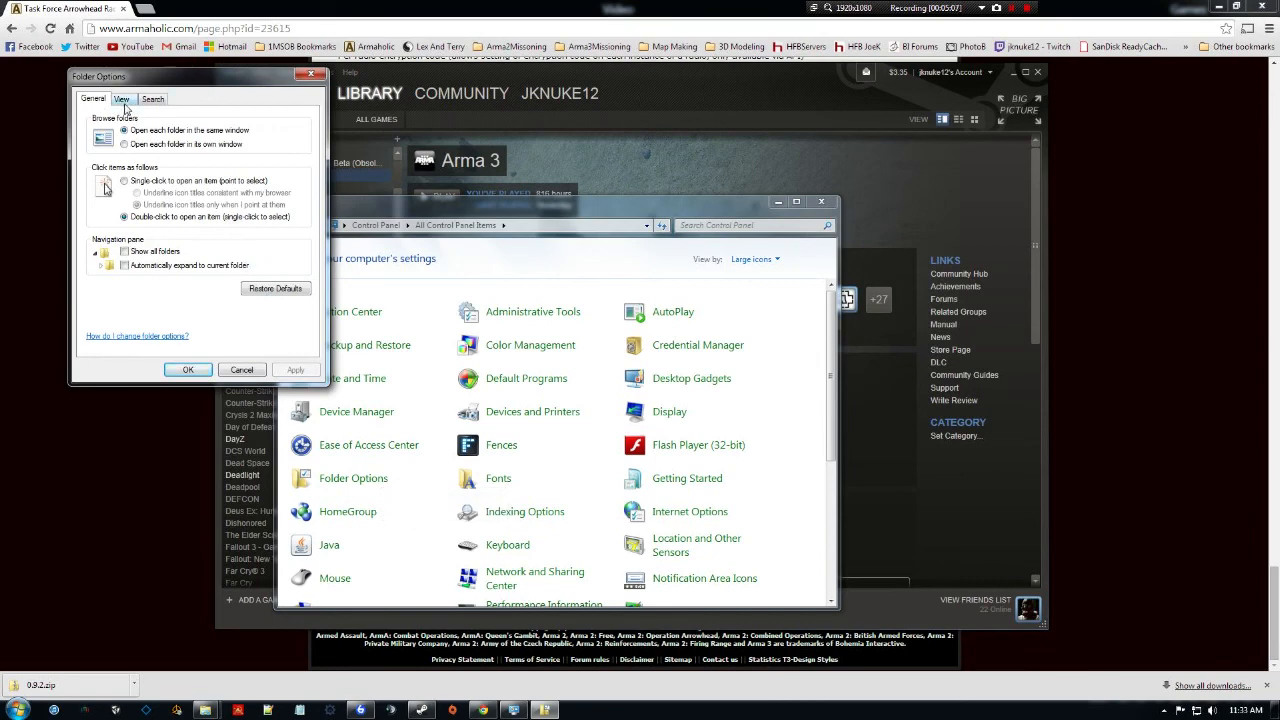
click(127, 104)
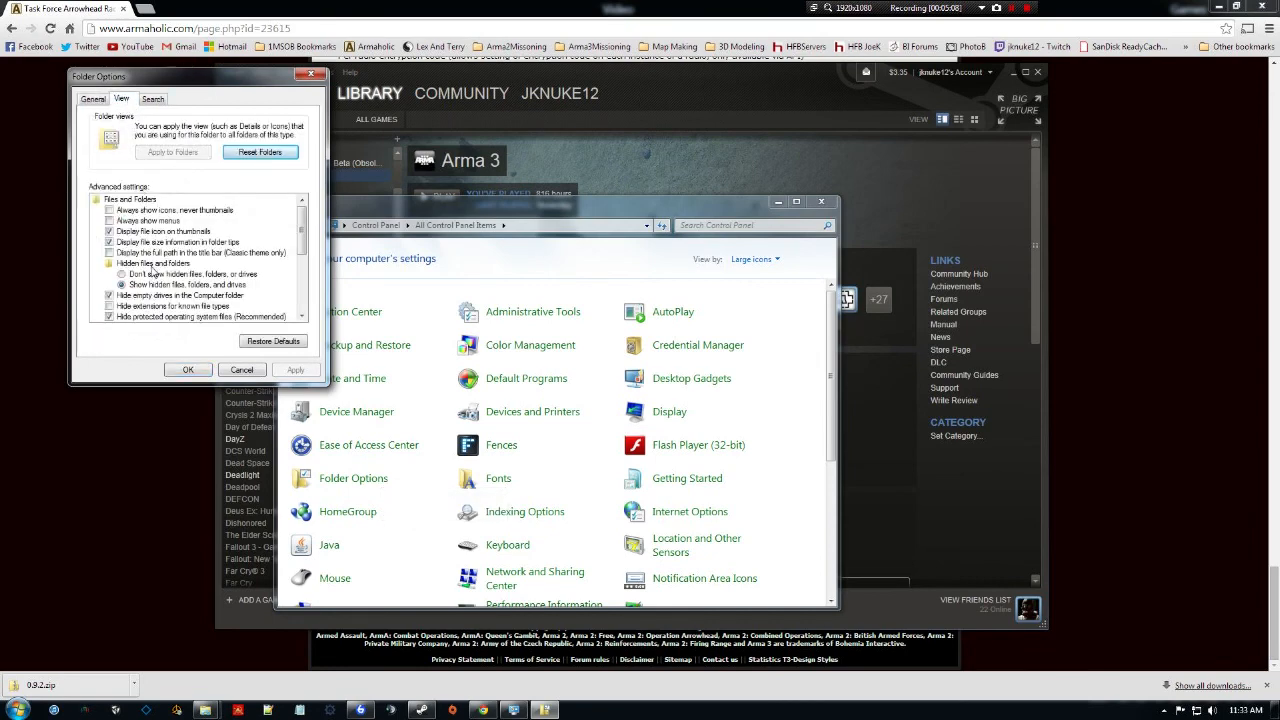
click(152, 267)
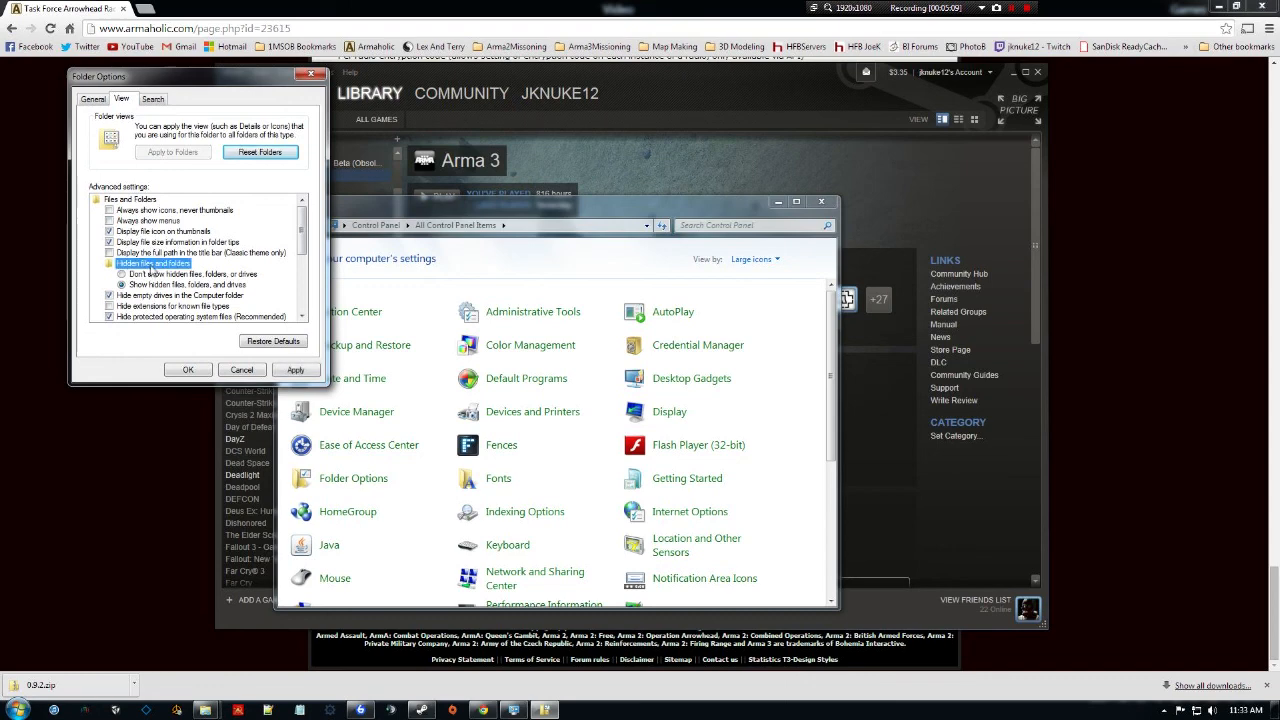
click(141, 287)
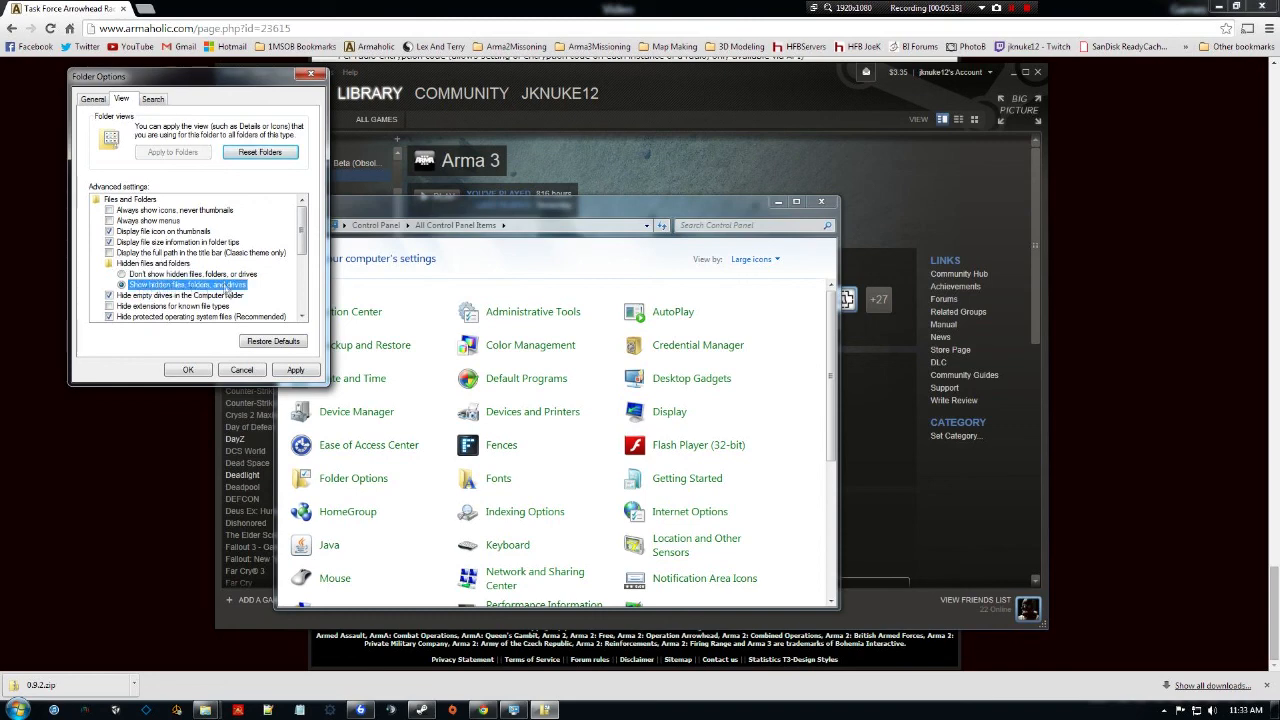
click(297, 372)
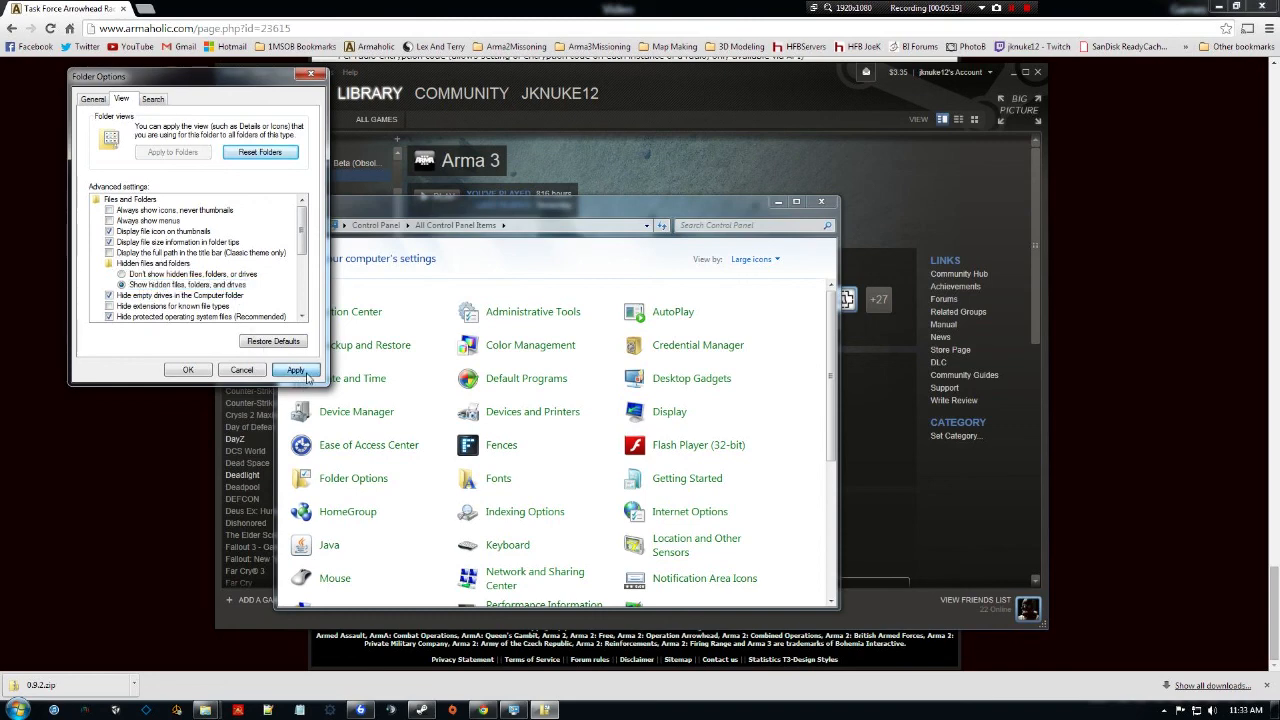
click(188, 371)
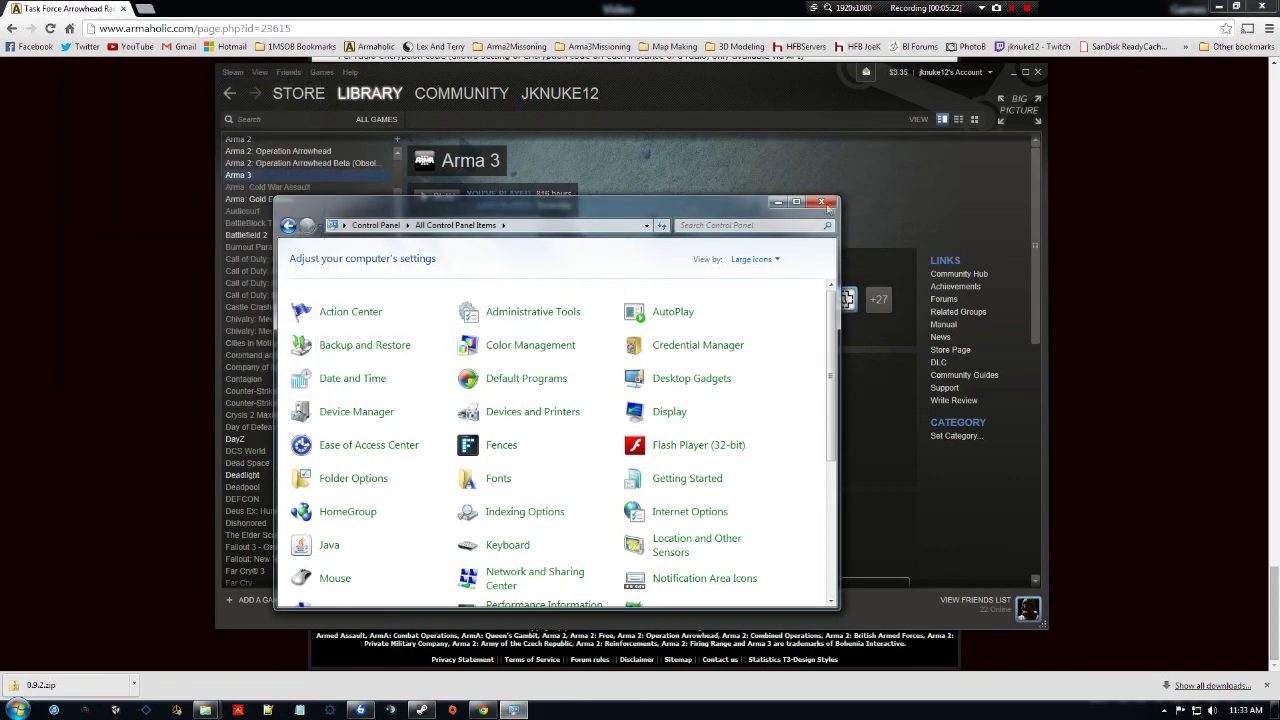
click(821, 203)
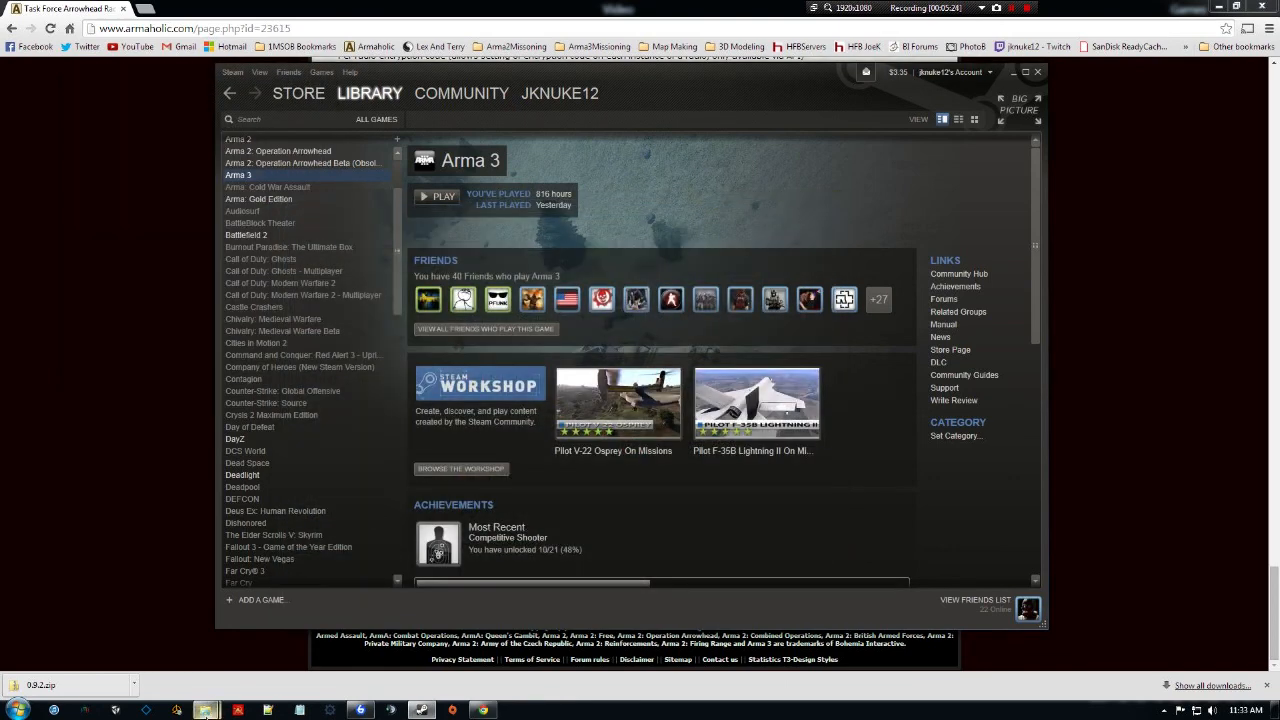
Browse to C:\Users\user\AppData\Local in Explorer and look through its contents.
mouse_move(205, 710)
click(125, 640)
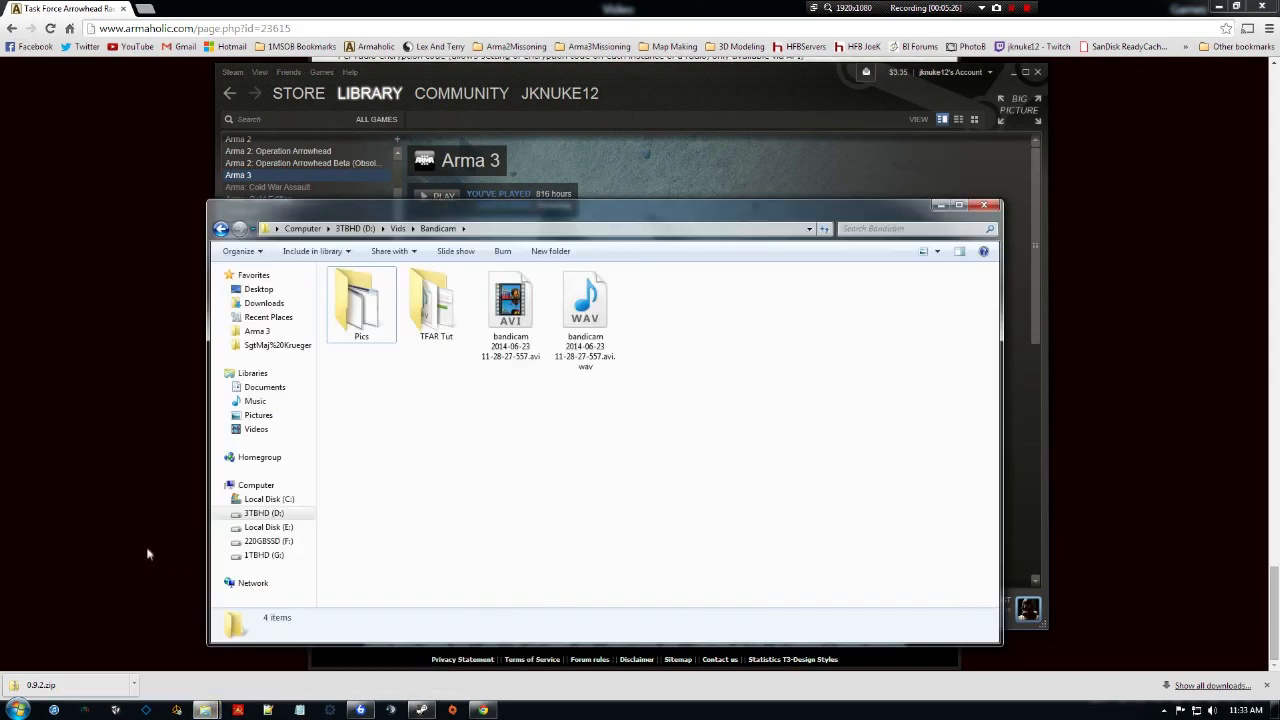
click(284, 499)
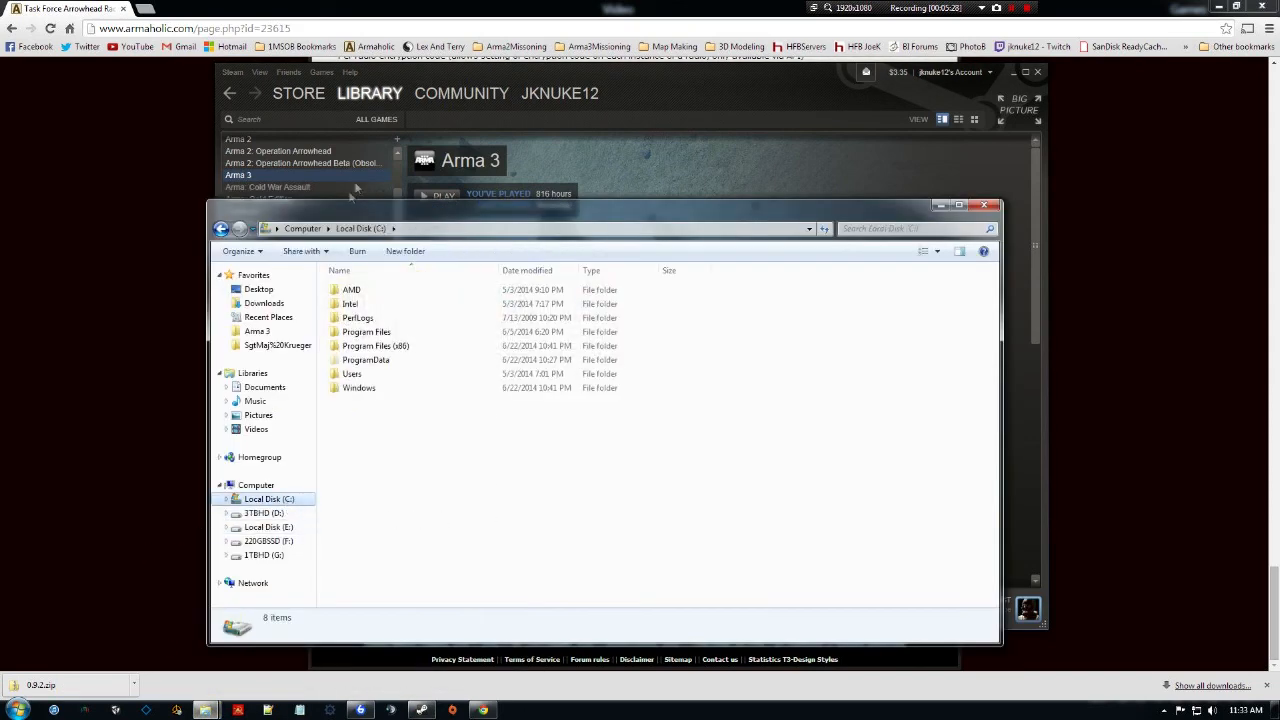
double_click(386, 377)
mouse_move(380, 312)
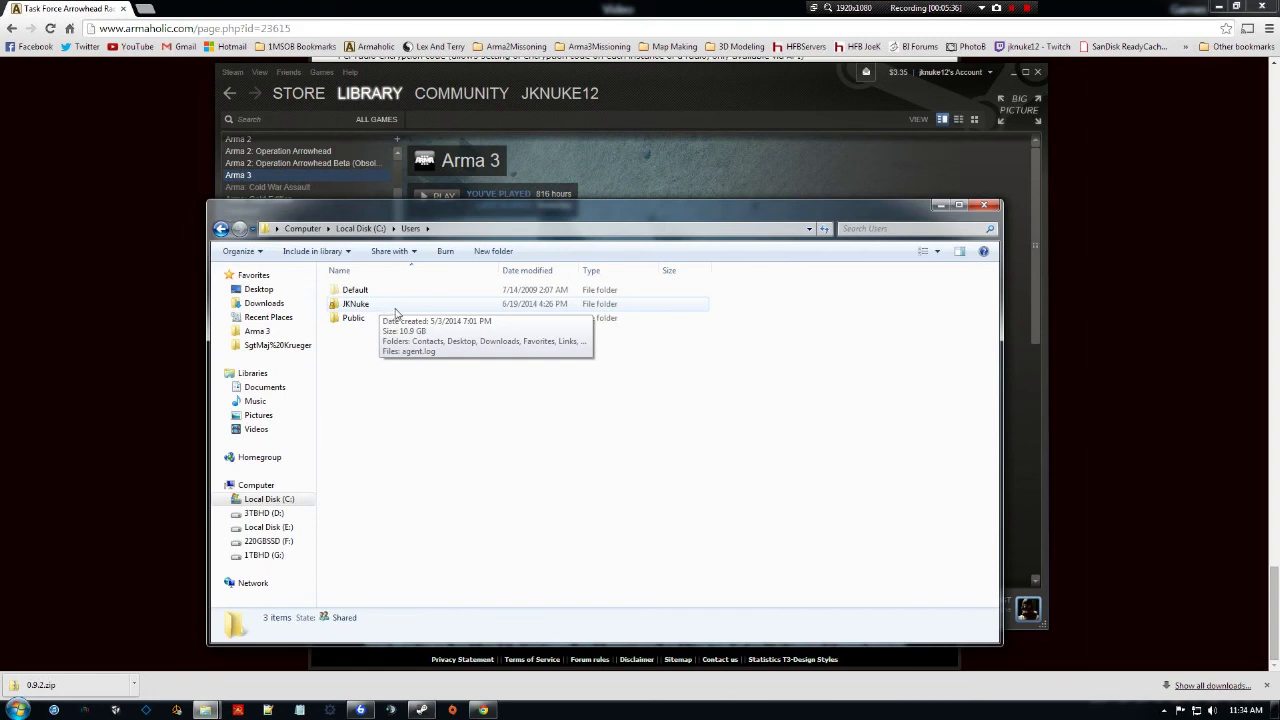
double_click(394, 311)
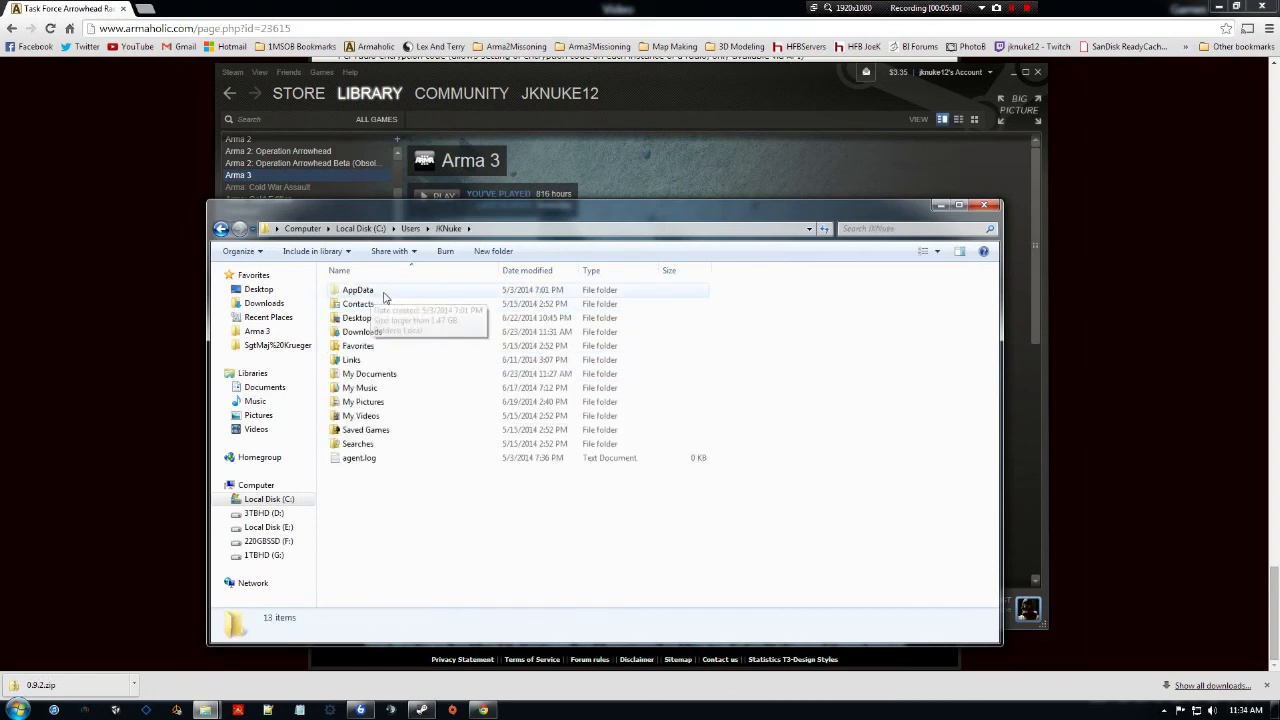
double_click(386, 292)
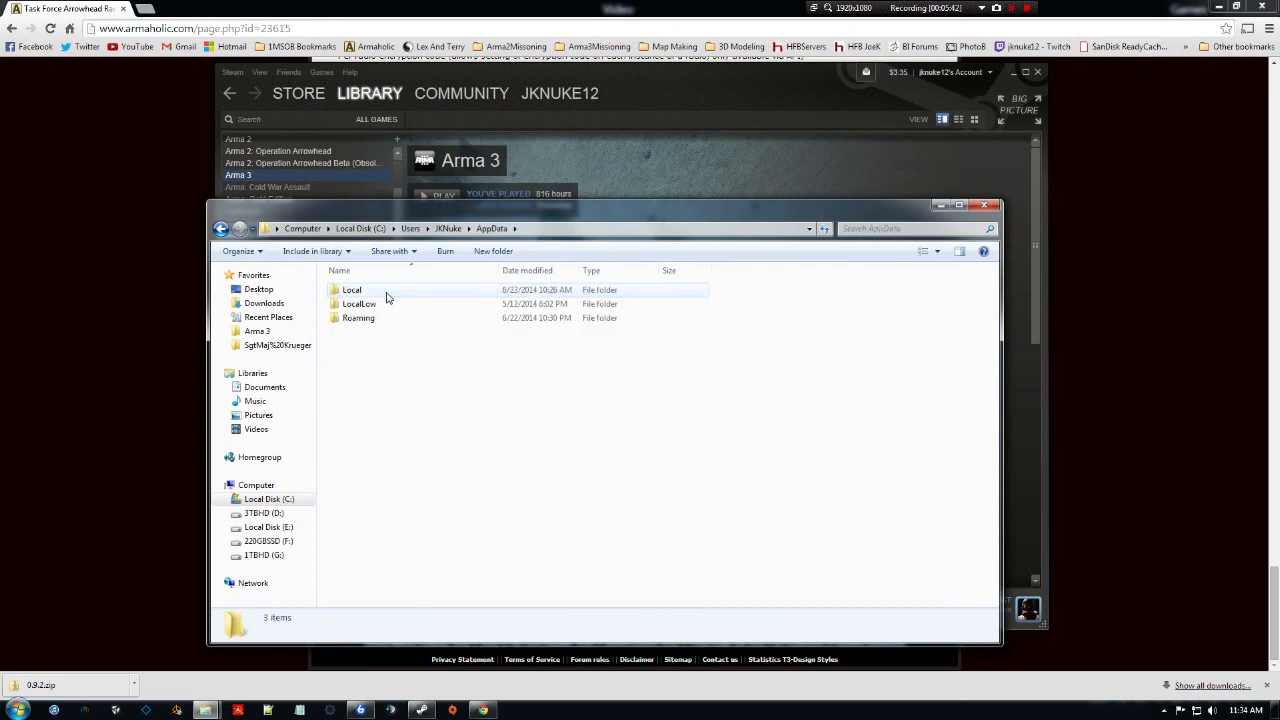
double_click(386, 290)
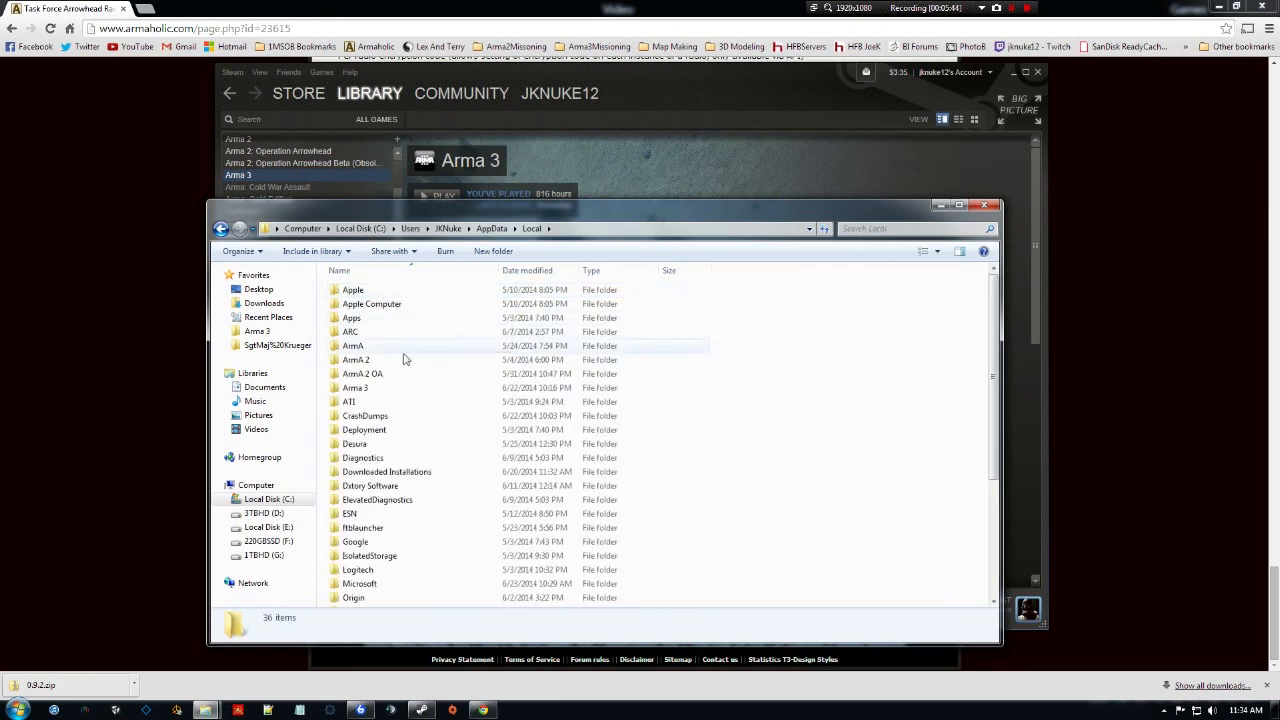
scroll(405, 390, down, 1)
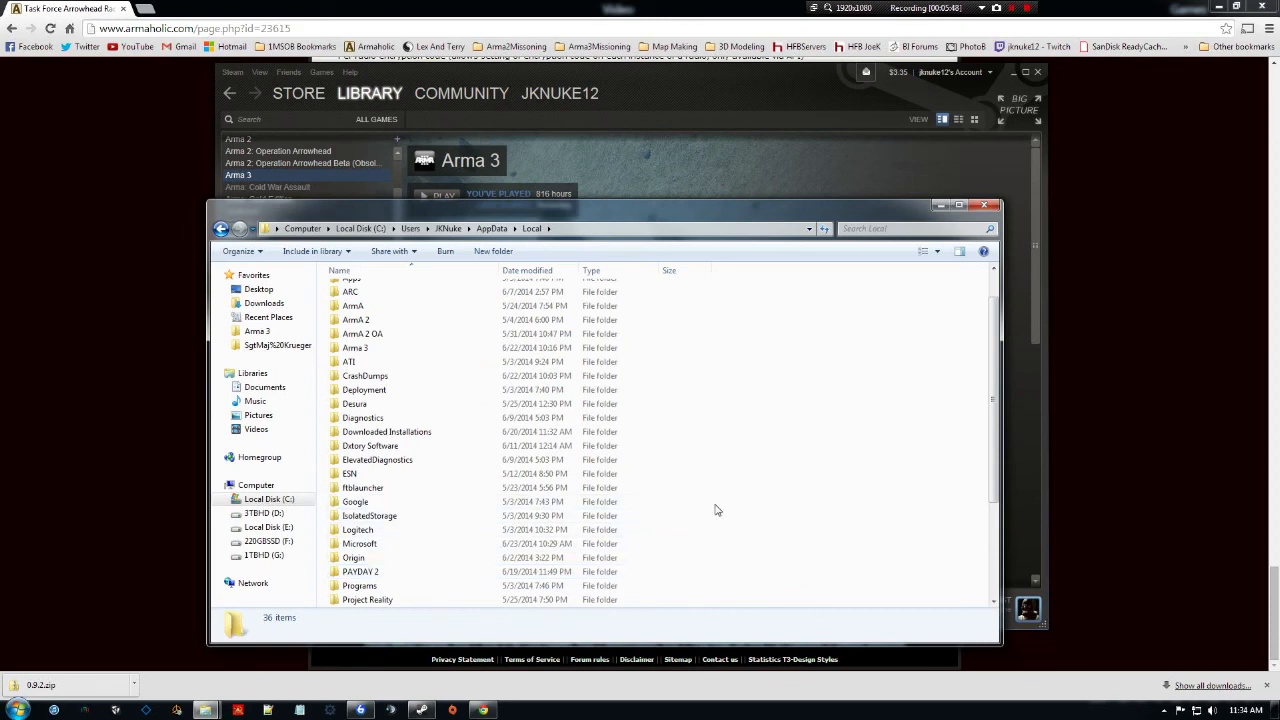
scroll(736, 504, down, 4)
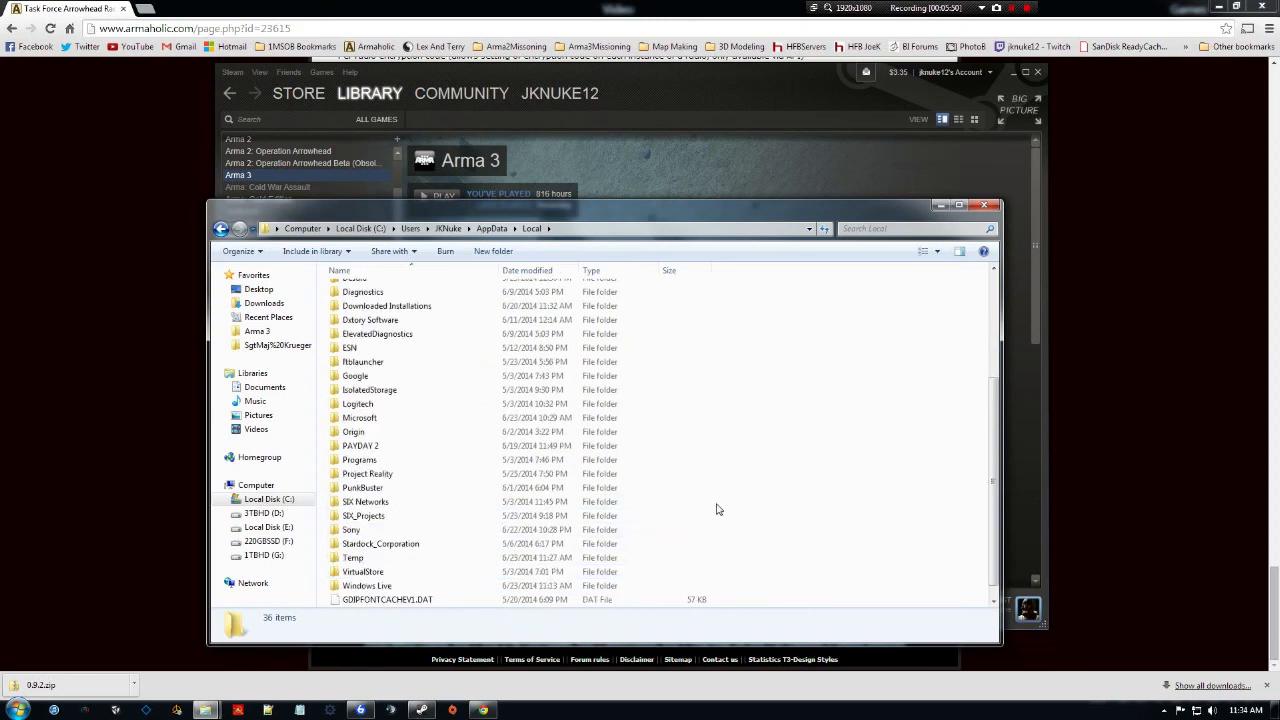
scroll(695, 530, up, 5)
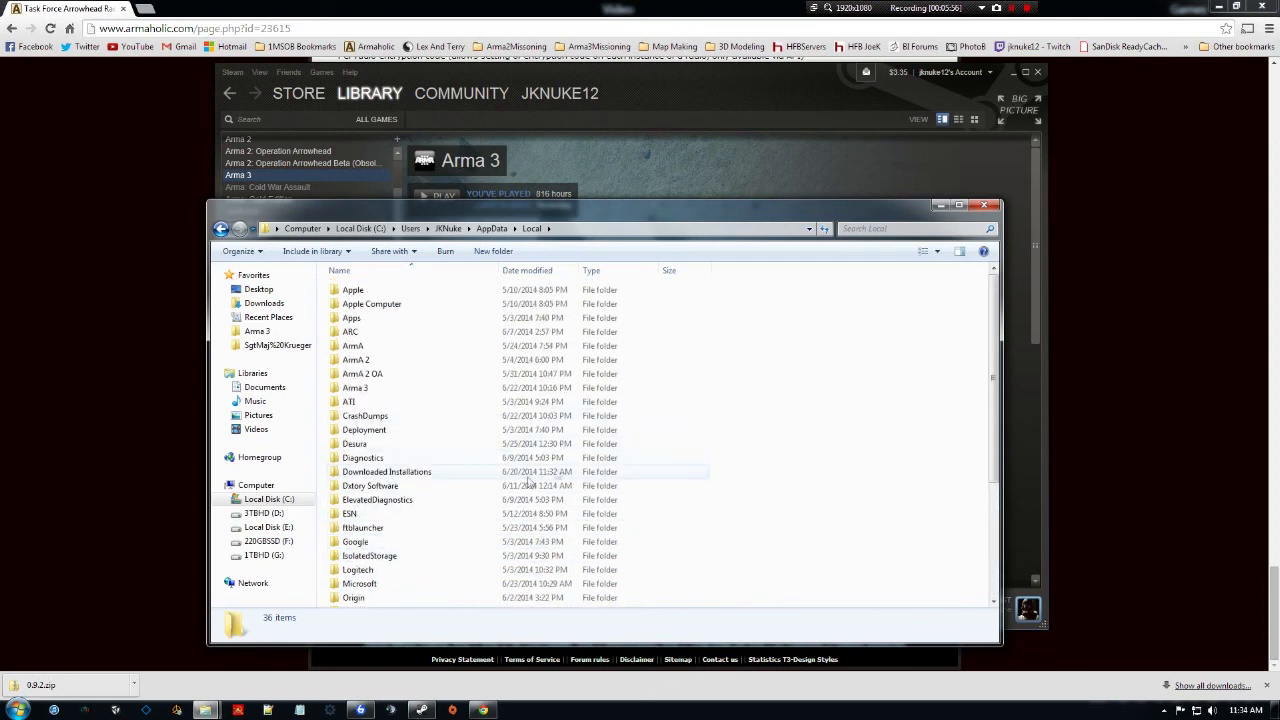
Check the C:\Program Files\TeamSpeak 3 Client folder.
click(279, 503)
double_click(368, 333)
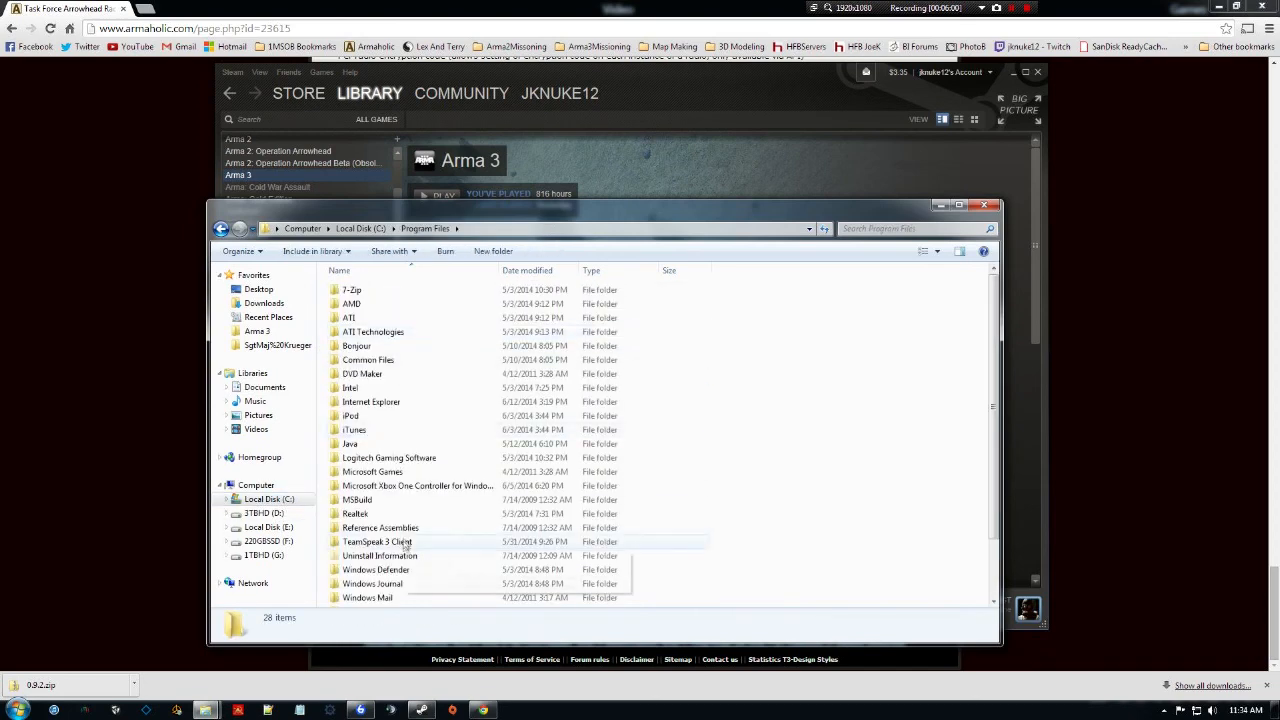
double_click(392, 542)
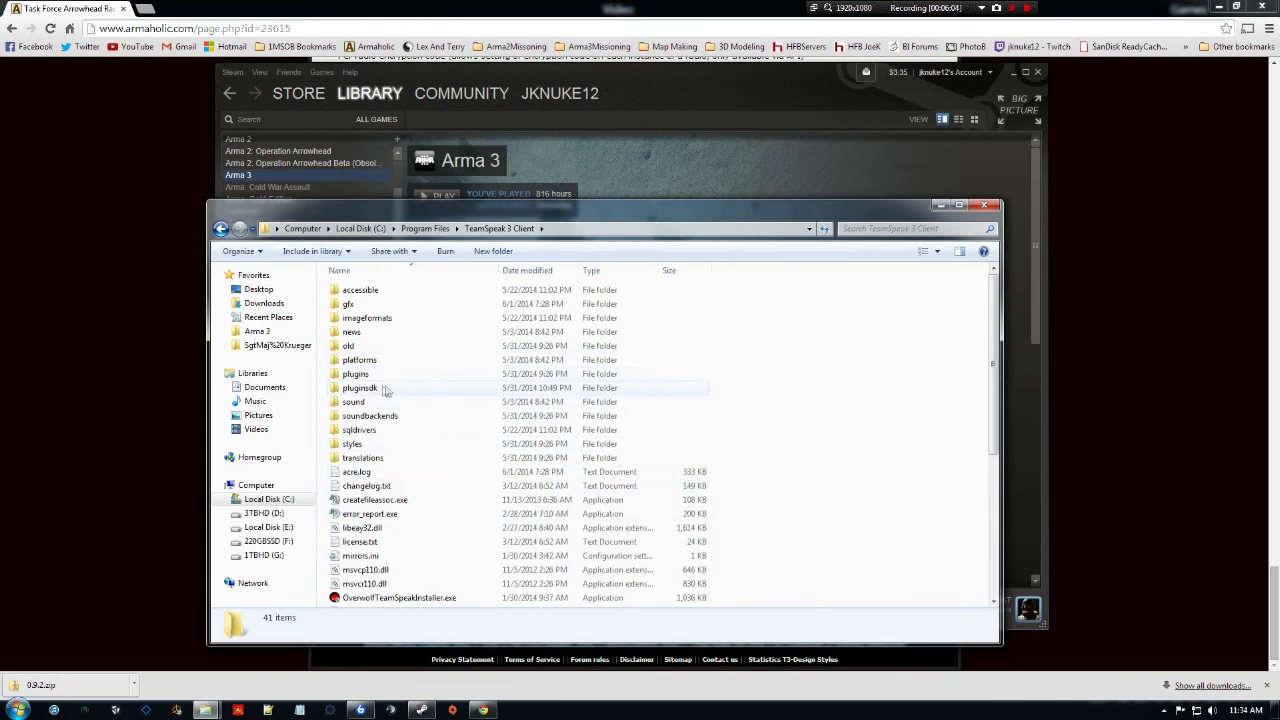
Close Explorer and start TeamSpeak 3, approving the administrator prompt.
click(987, 207)
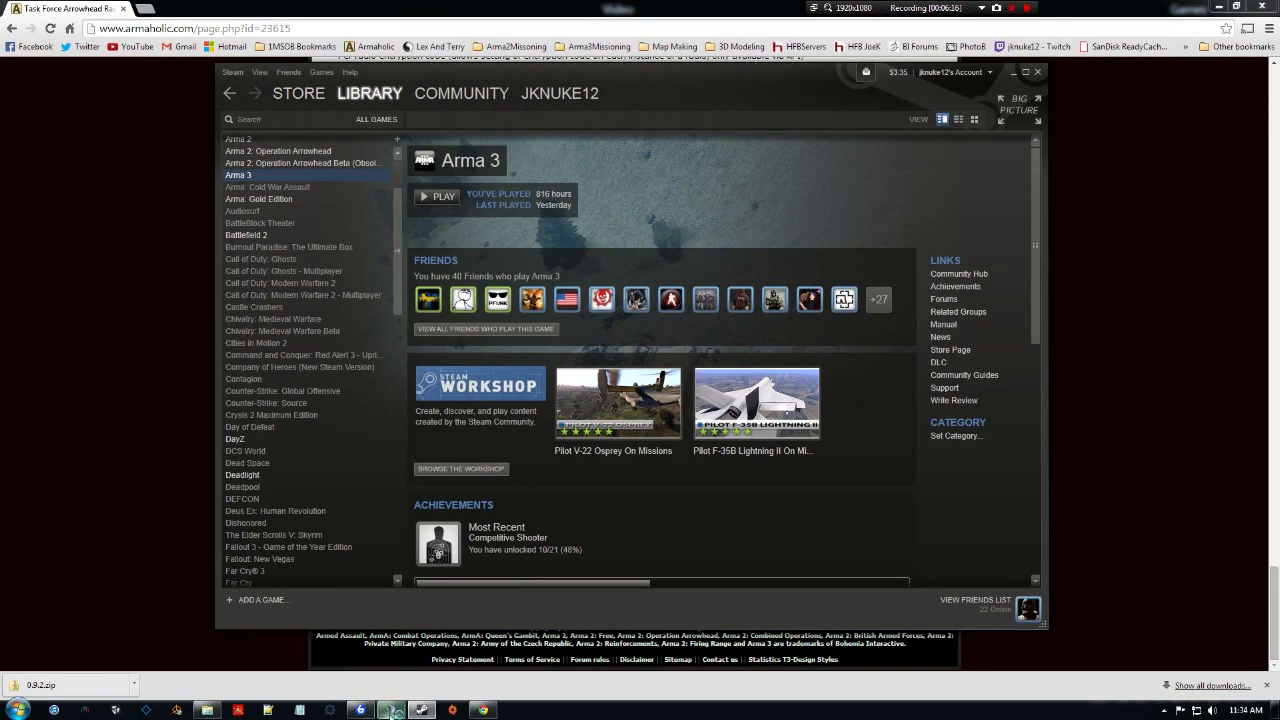
click(391, 711)
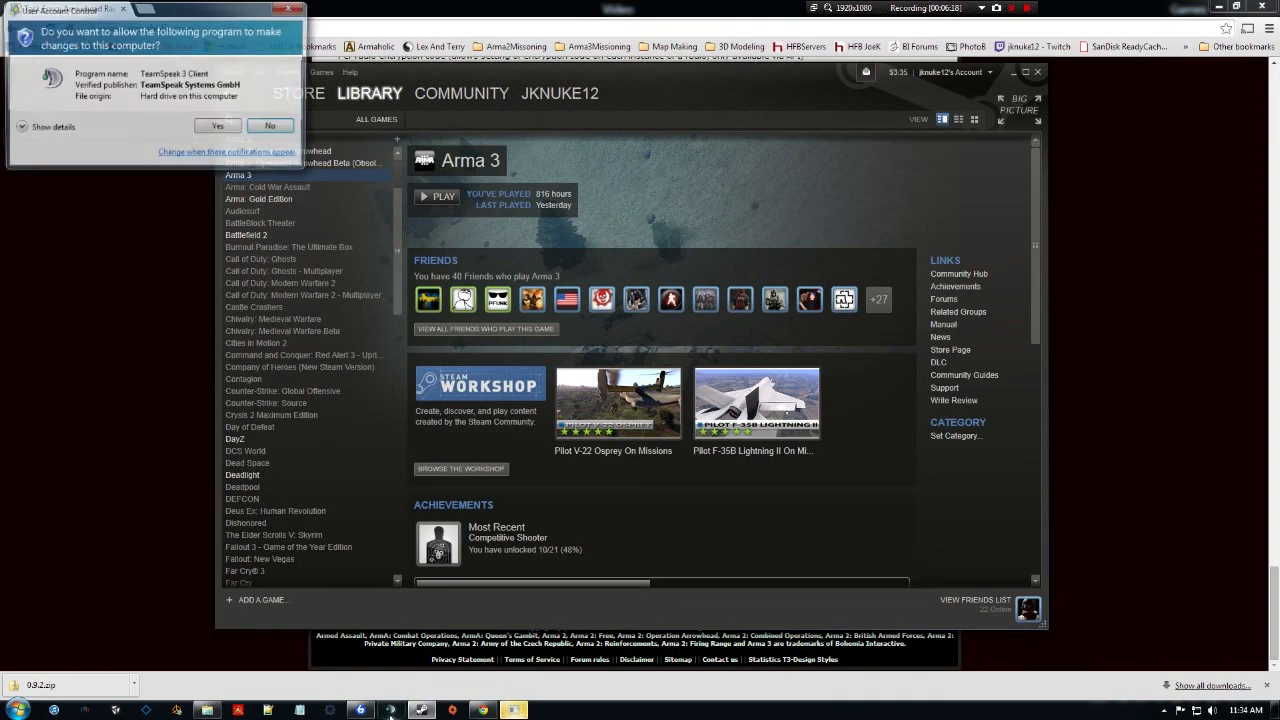
click(212, 127)
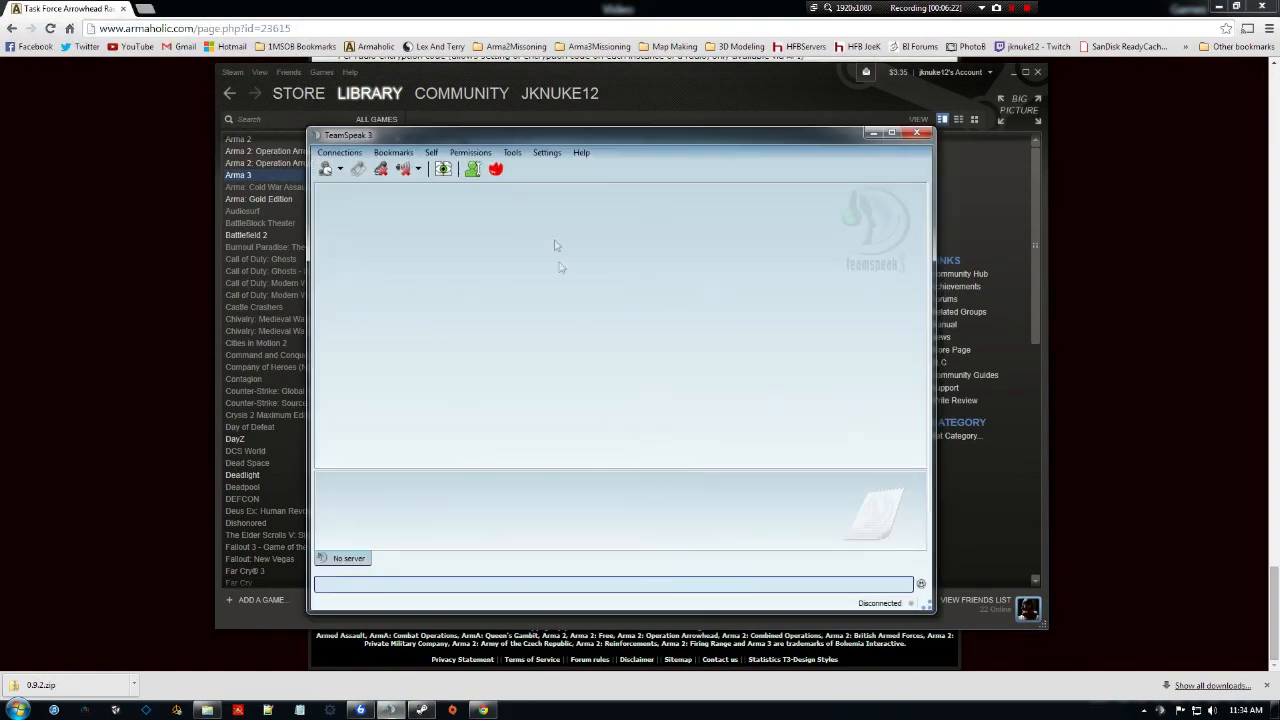
Check that Task Force Arma 3 Radio is enabled in Plugins and view the 0.9.2 download folder.
click(546, 153)
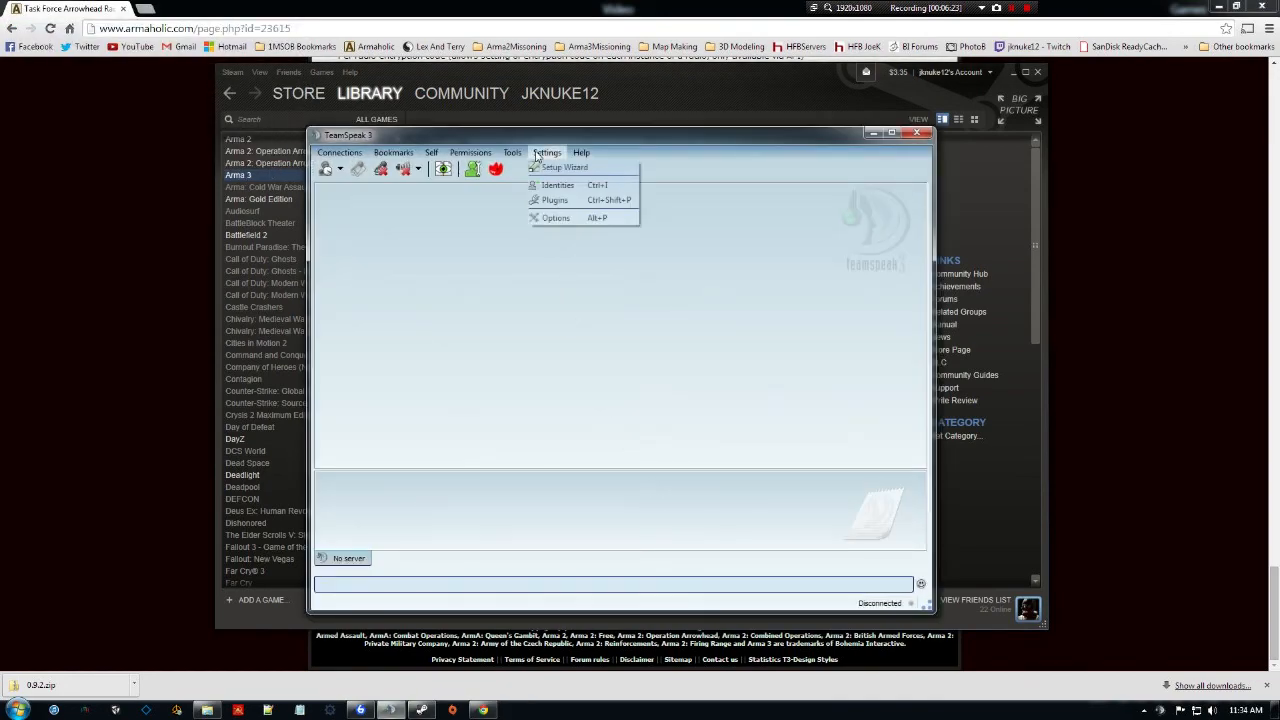
click(557, 199)
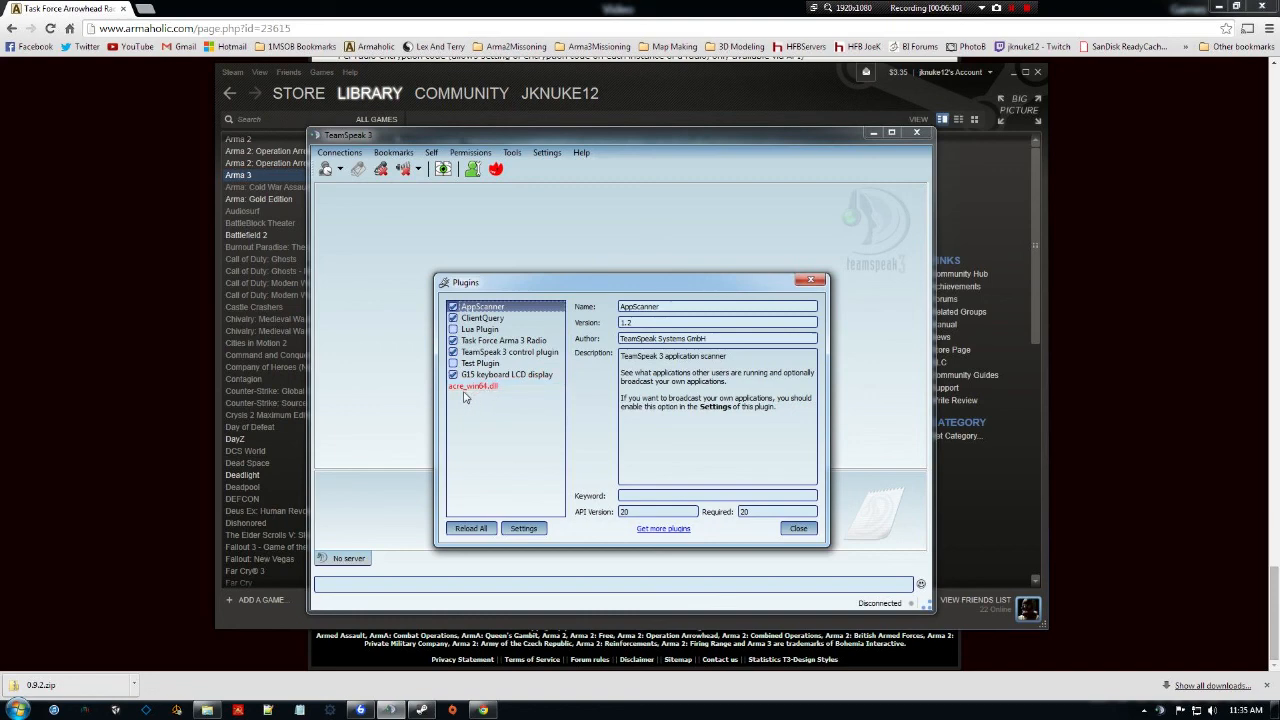
click(207, 710)
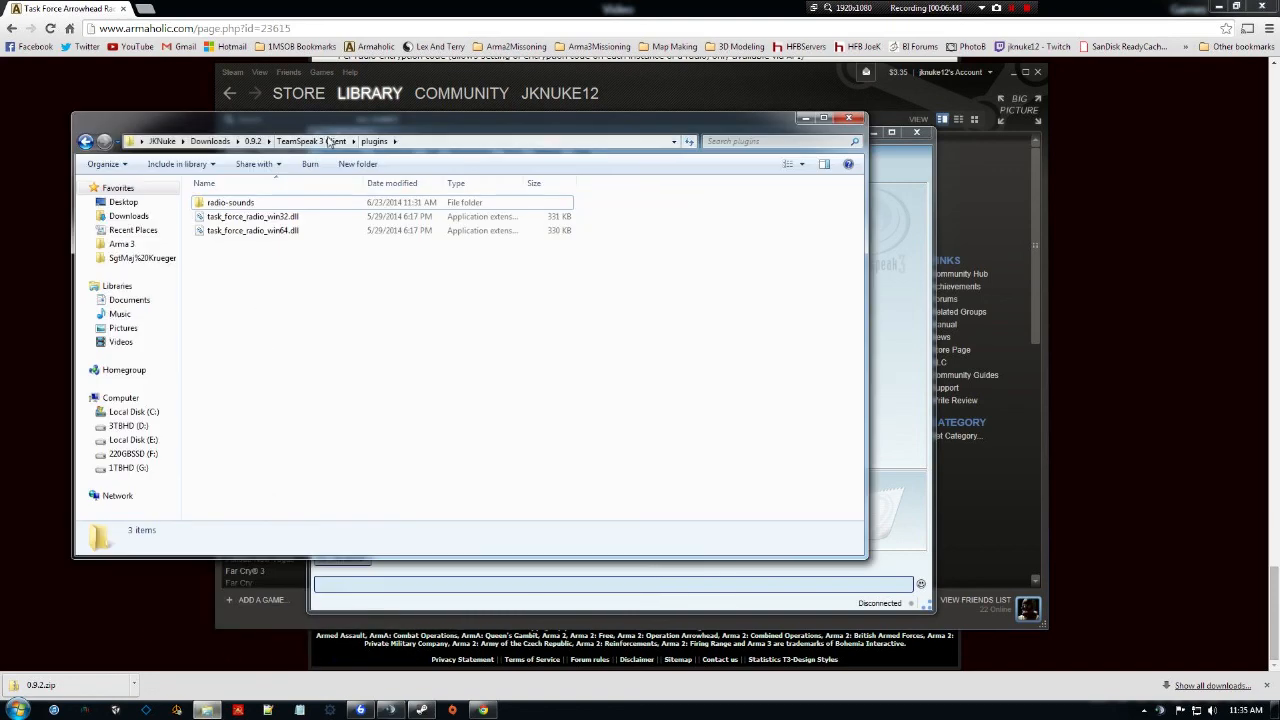
click(330, 141)
click(253, 141)
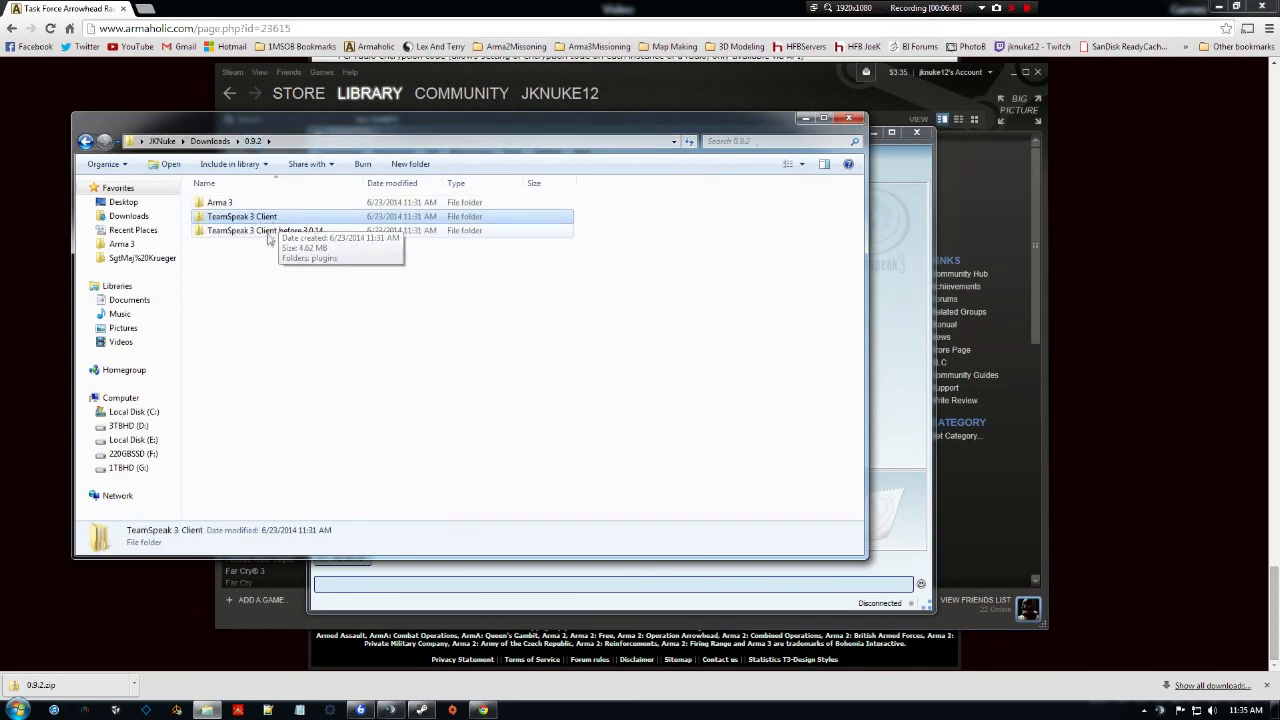
click(261, 234)
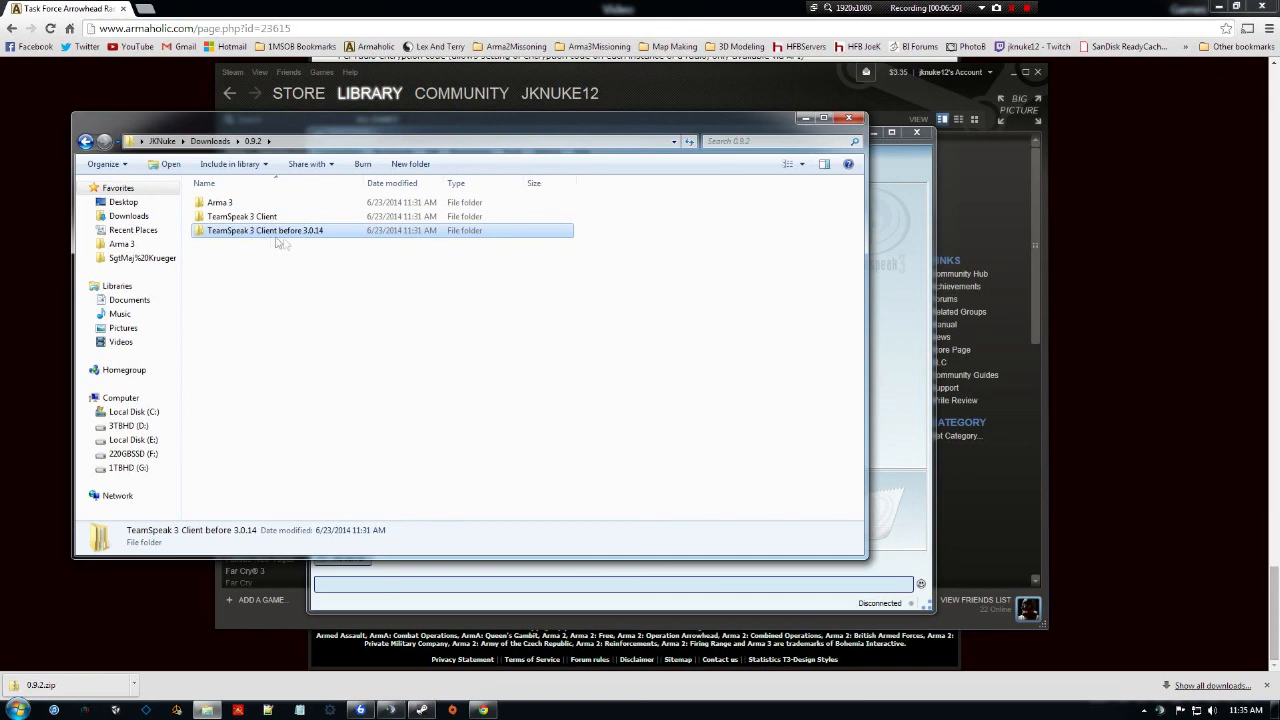
Close Explorer, the Plugins window and TeamSpeak 3.
click(849, 121)
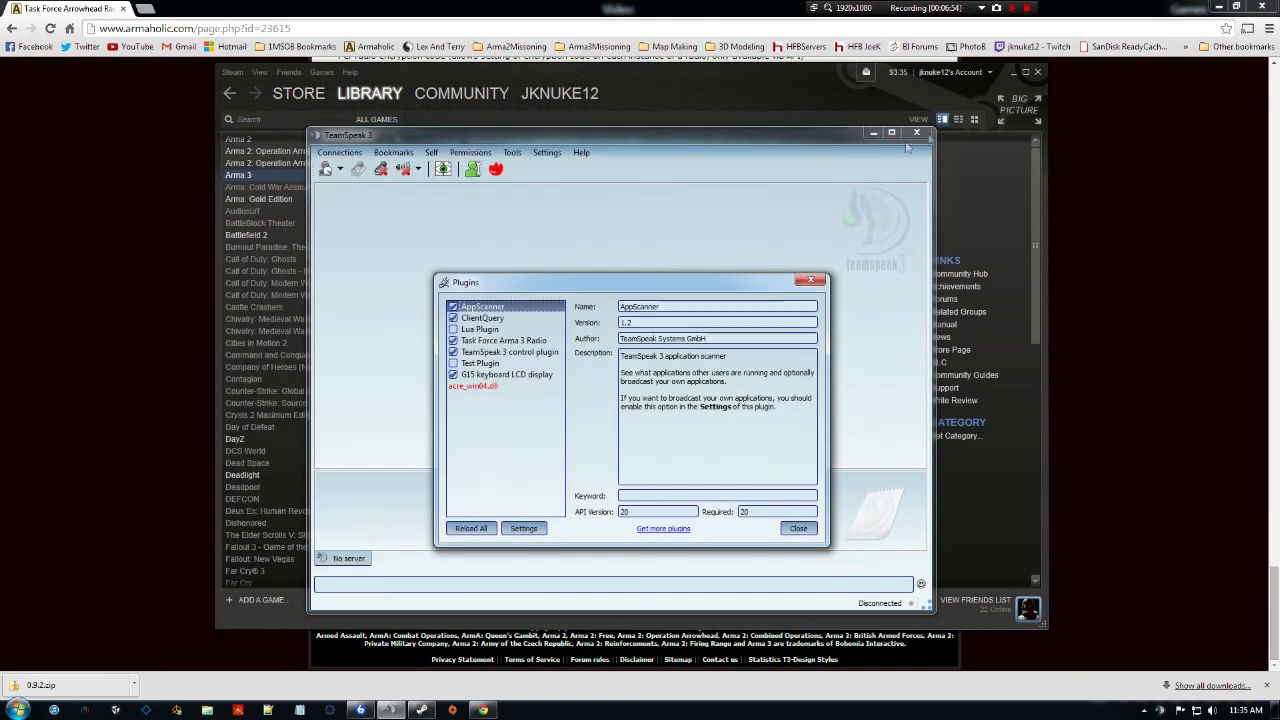
click(812, 280)
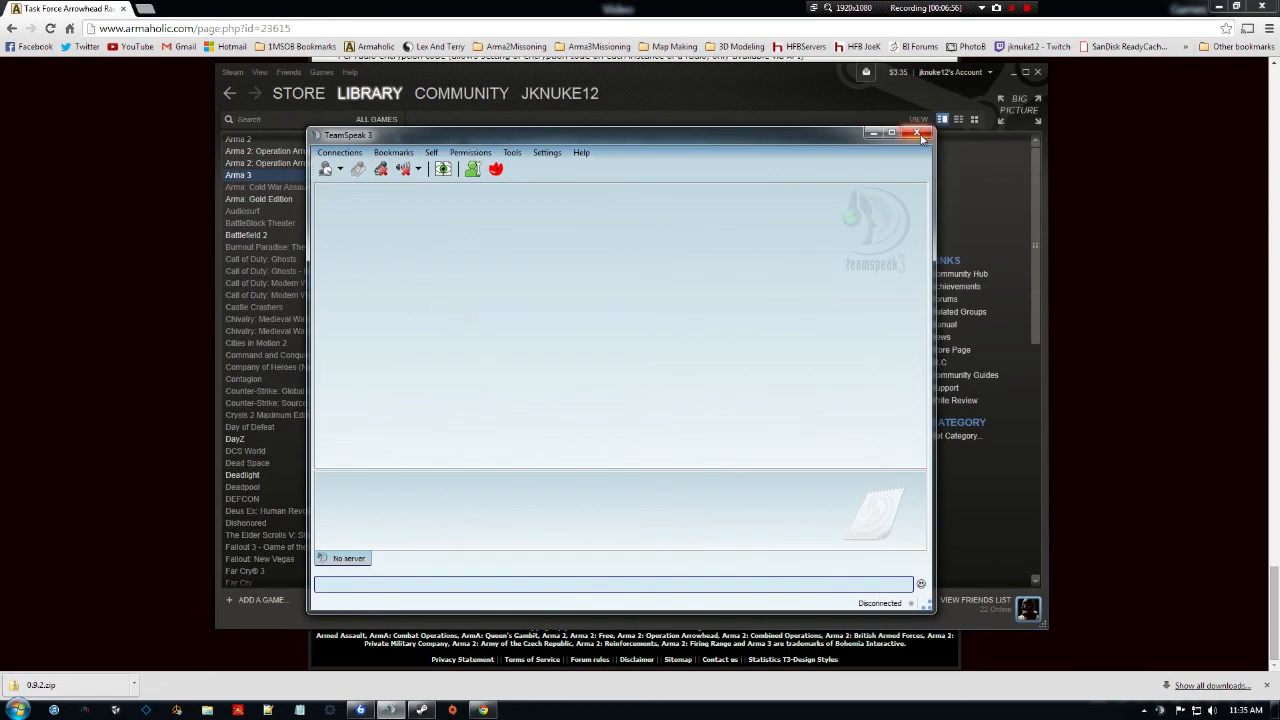
click(918, 134)
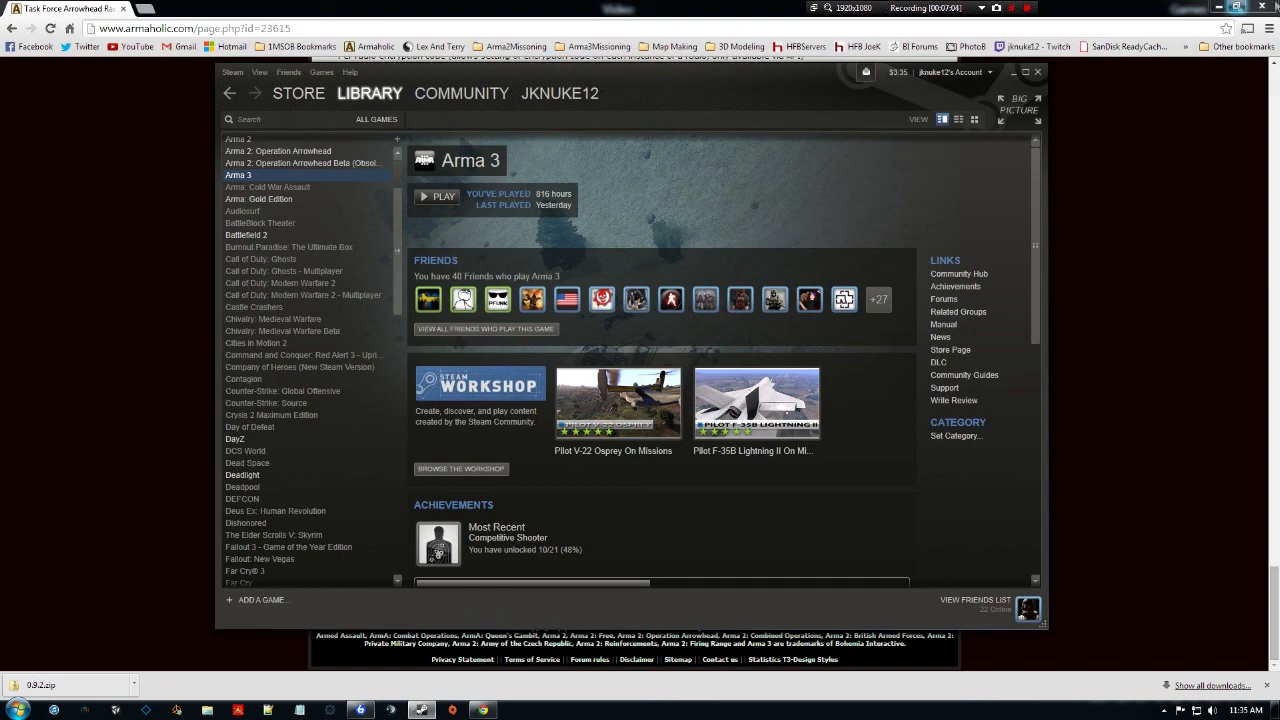
Minimize the browser and open Arma 3's install folder on F: through Steam's Local Files properties.
click(1219, 6)
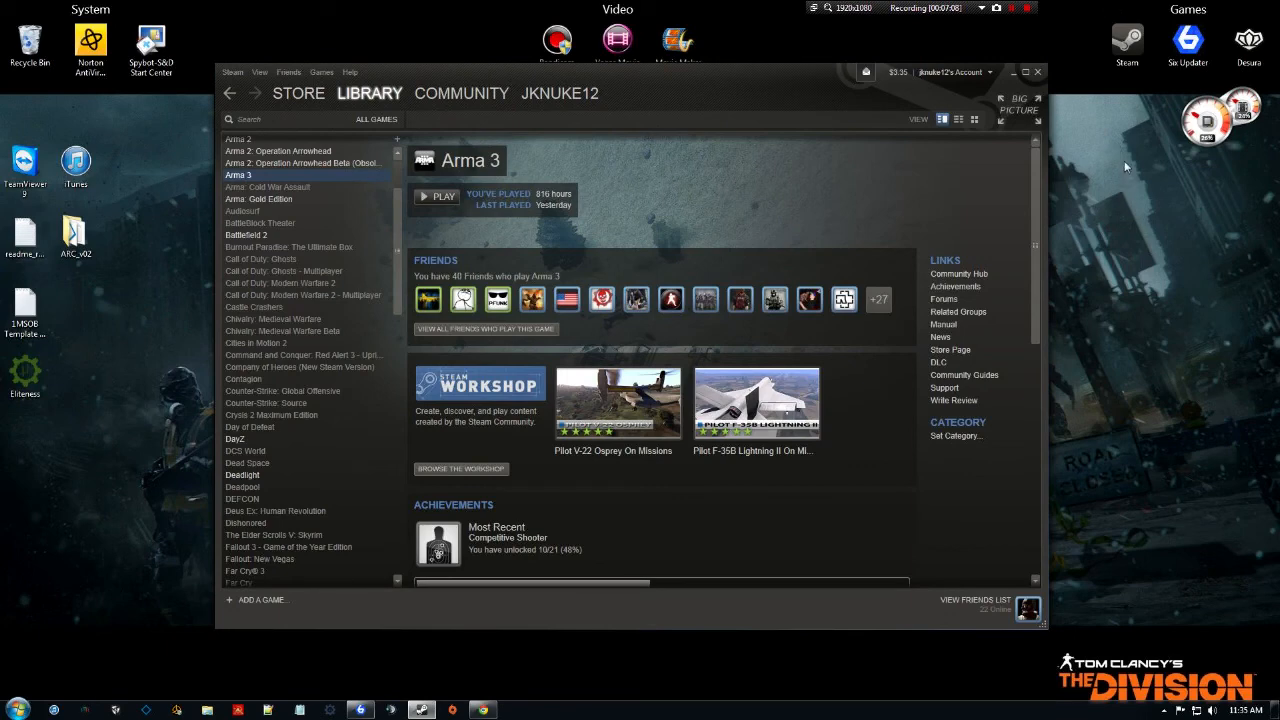
click(1128, 44)
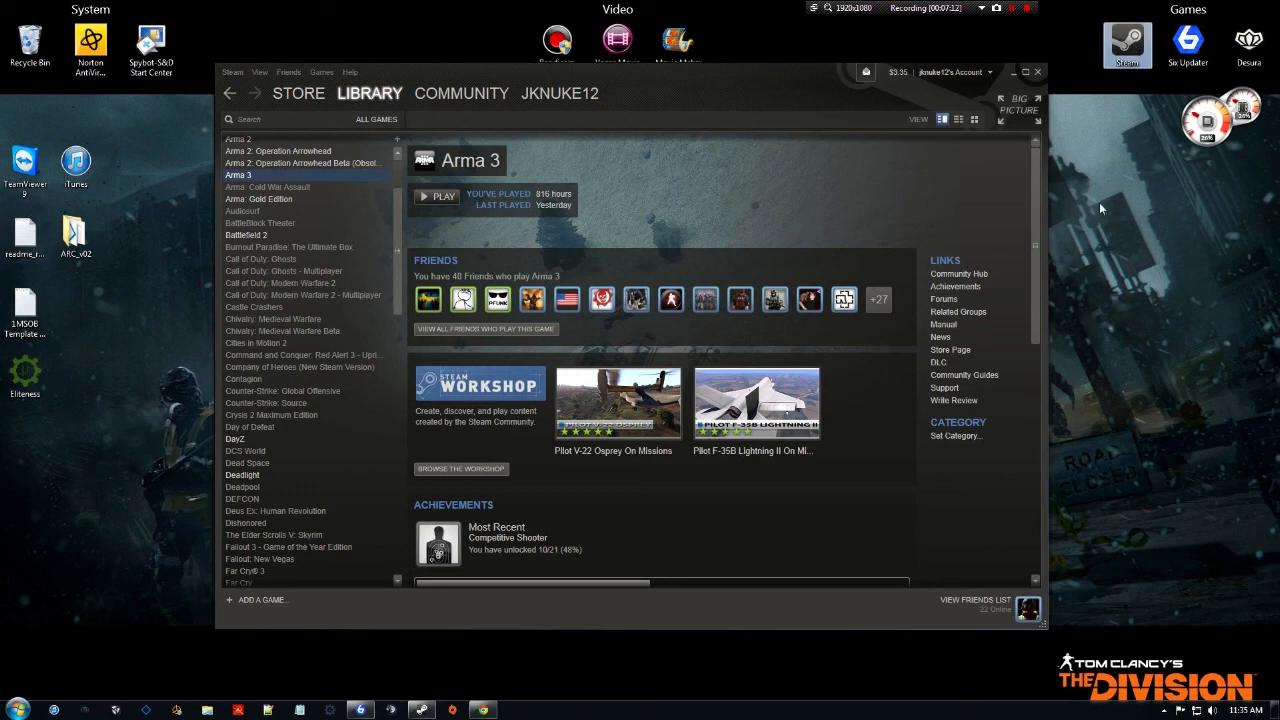
right_click(265, 175)
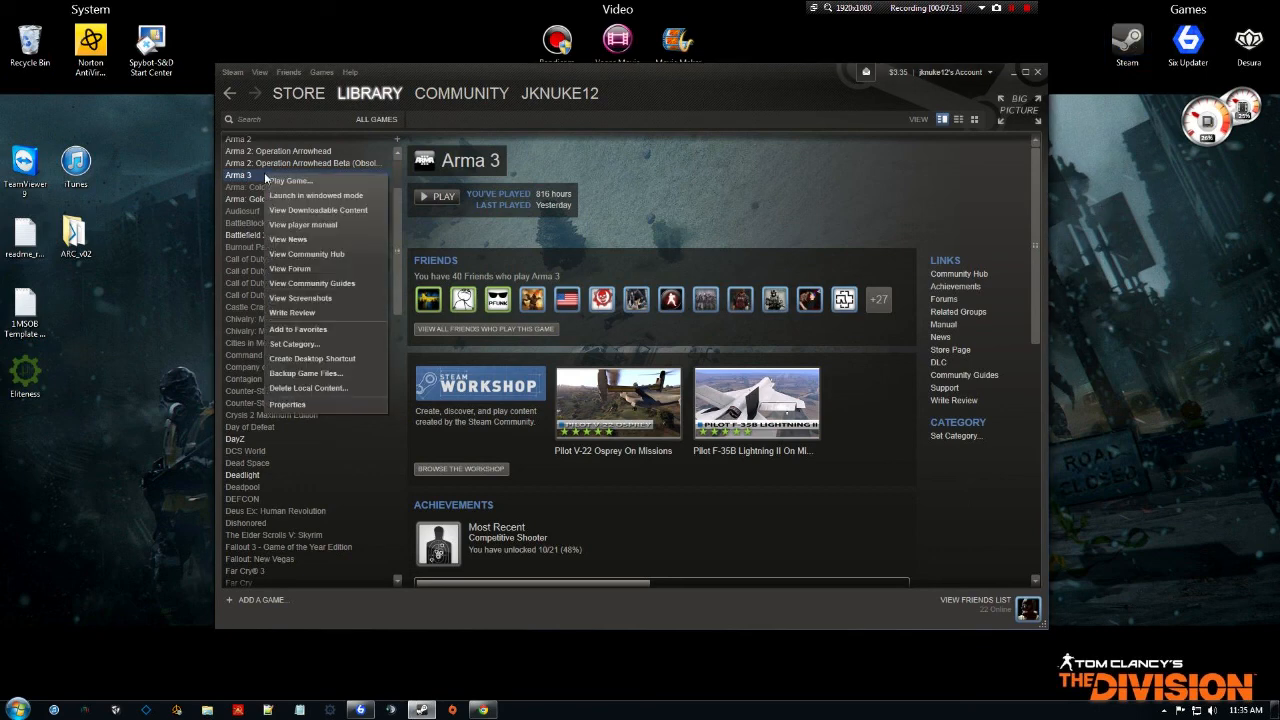
click(331, 403)
click(590, 176)
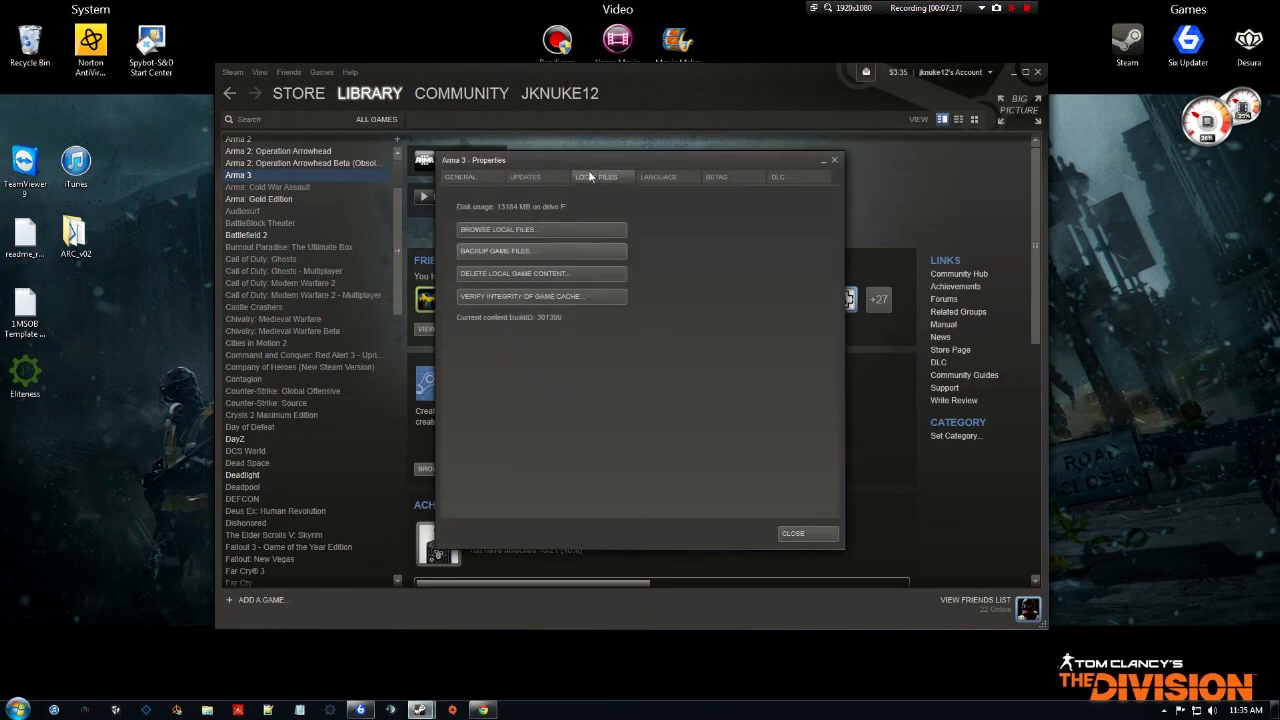
click(558, 229)
click(328, 302)
scroll(333, 310, down, 2)
Set arma3.exe to always run as administrator, then close the Arma 3 folder window.
scroll(333, 310, down, 15)
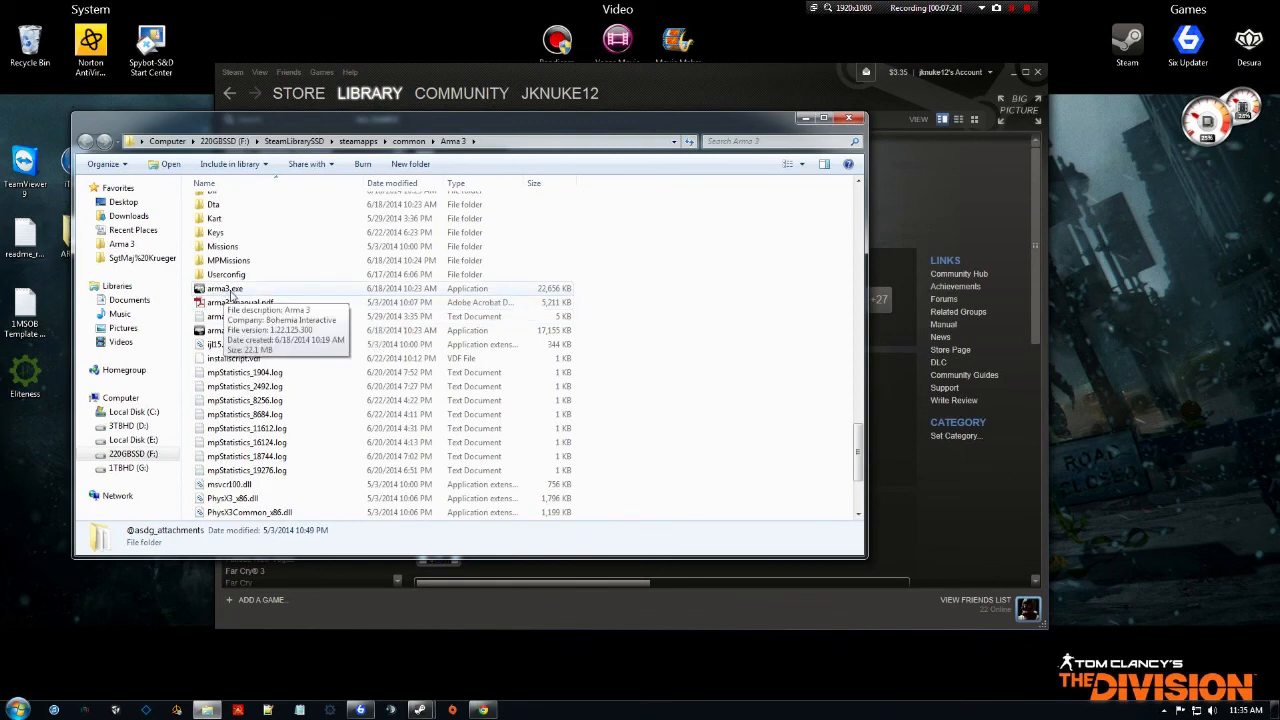
click(250, 292)
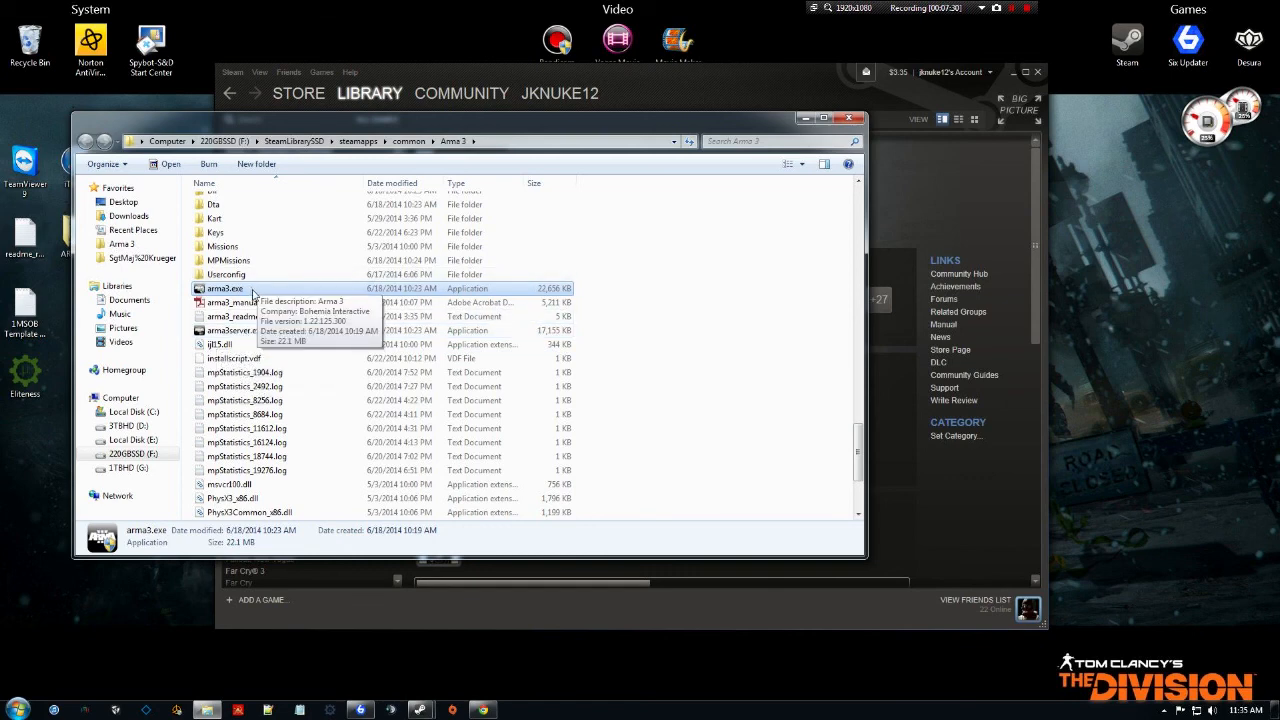
right_click(254, 291)
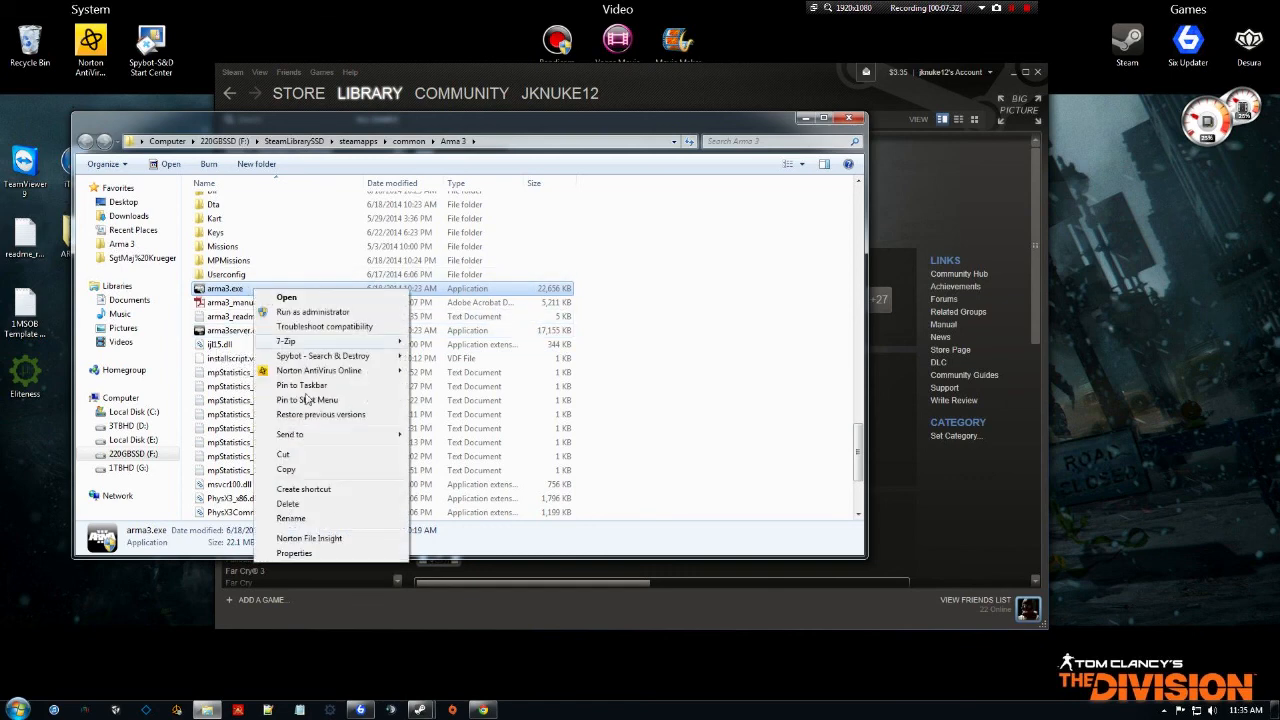
click(327, 556)
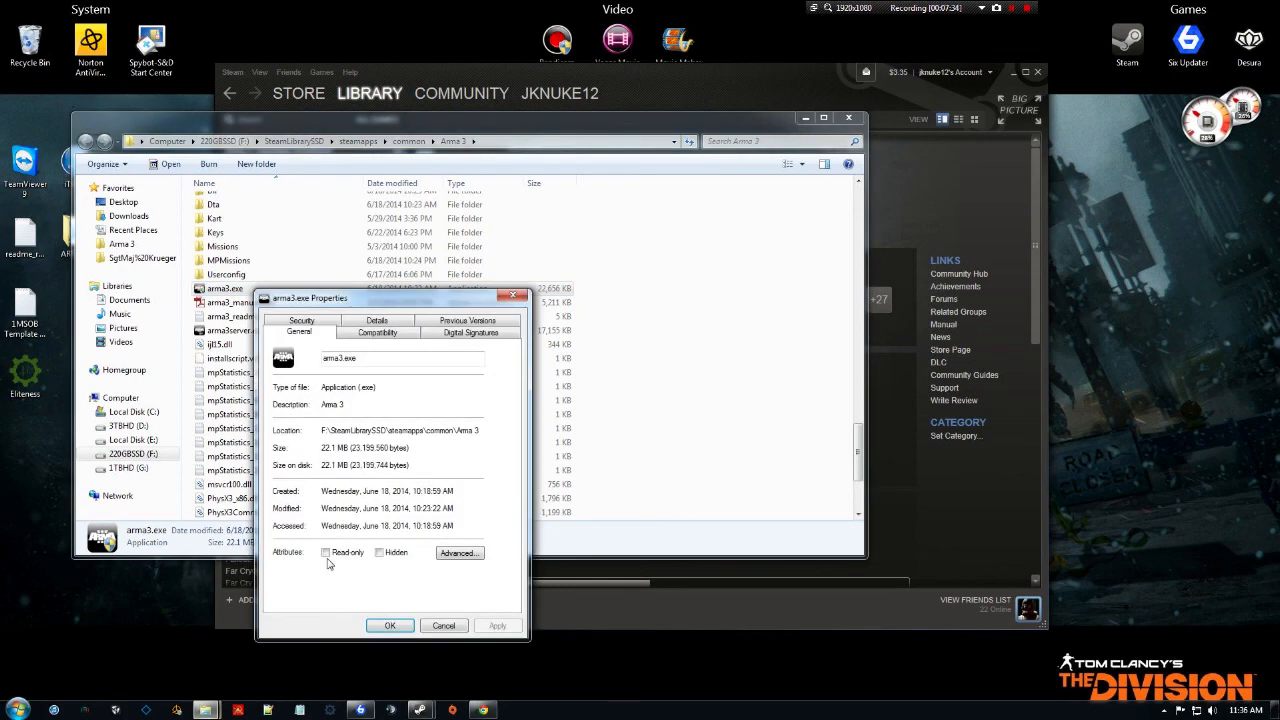
click(378, 333)
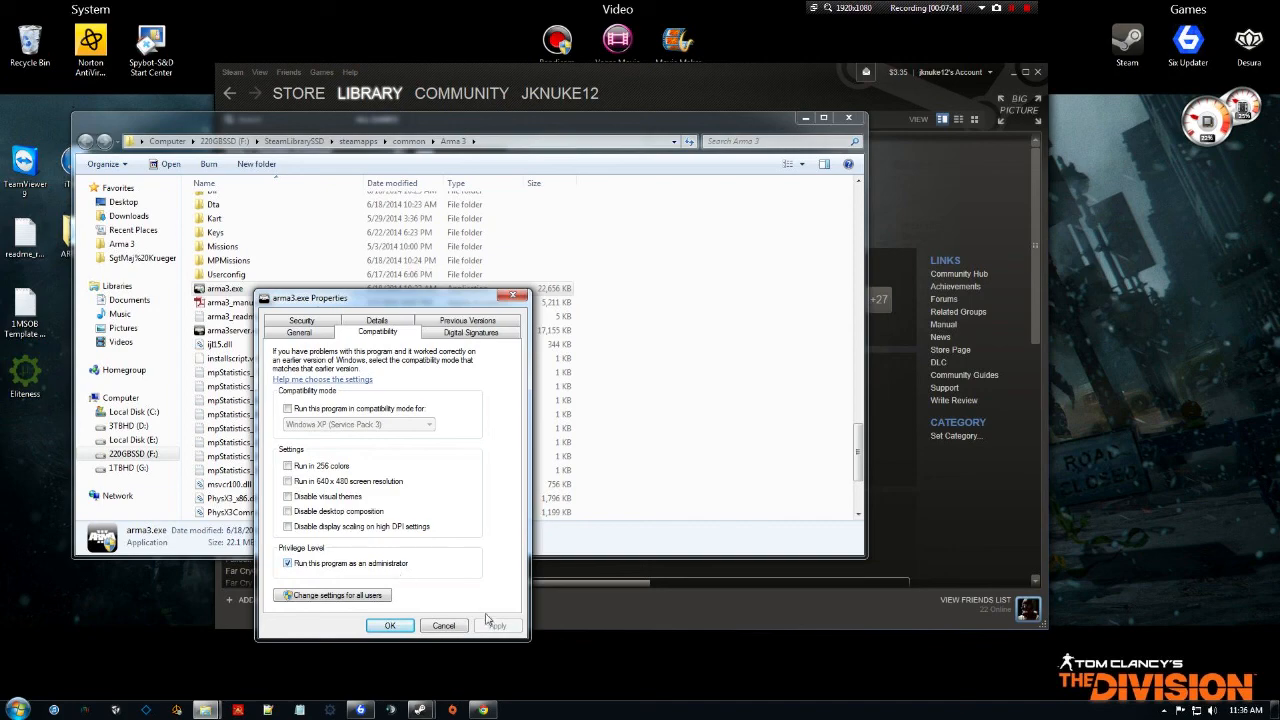
click(390, 626)
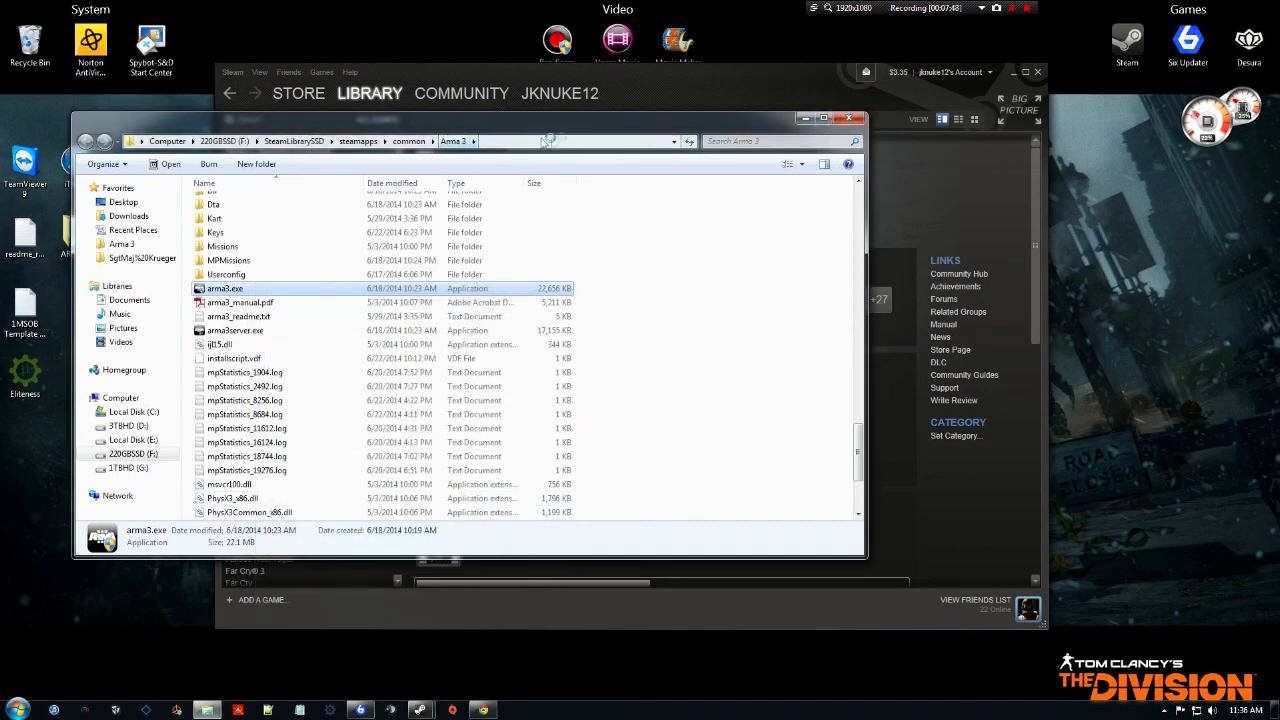
click(851, 118)
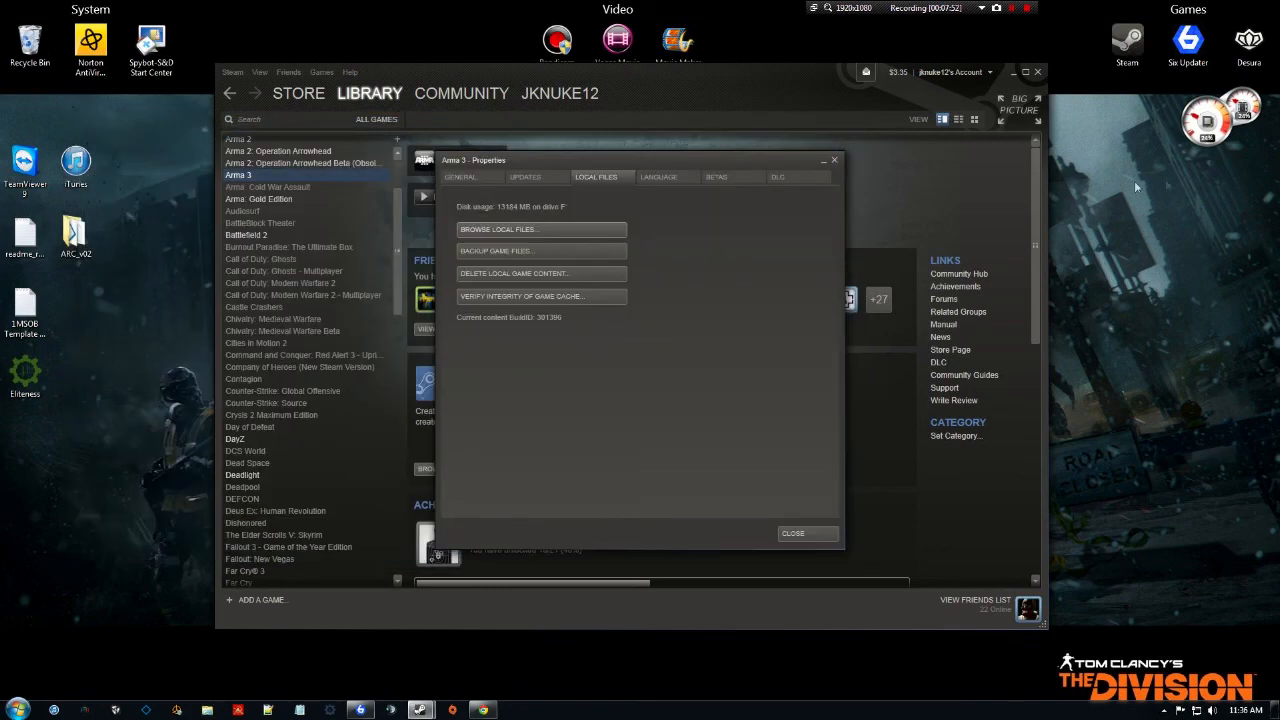
Set the desktop Steam shortcut to run as administrator, then close Arma 3's Steam properties.
click(1127, 42)
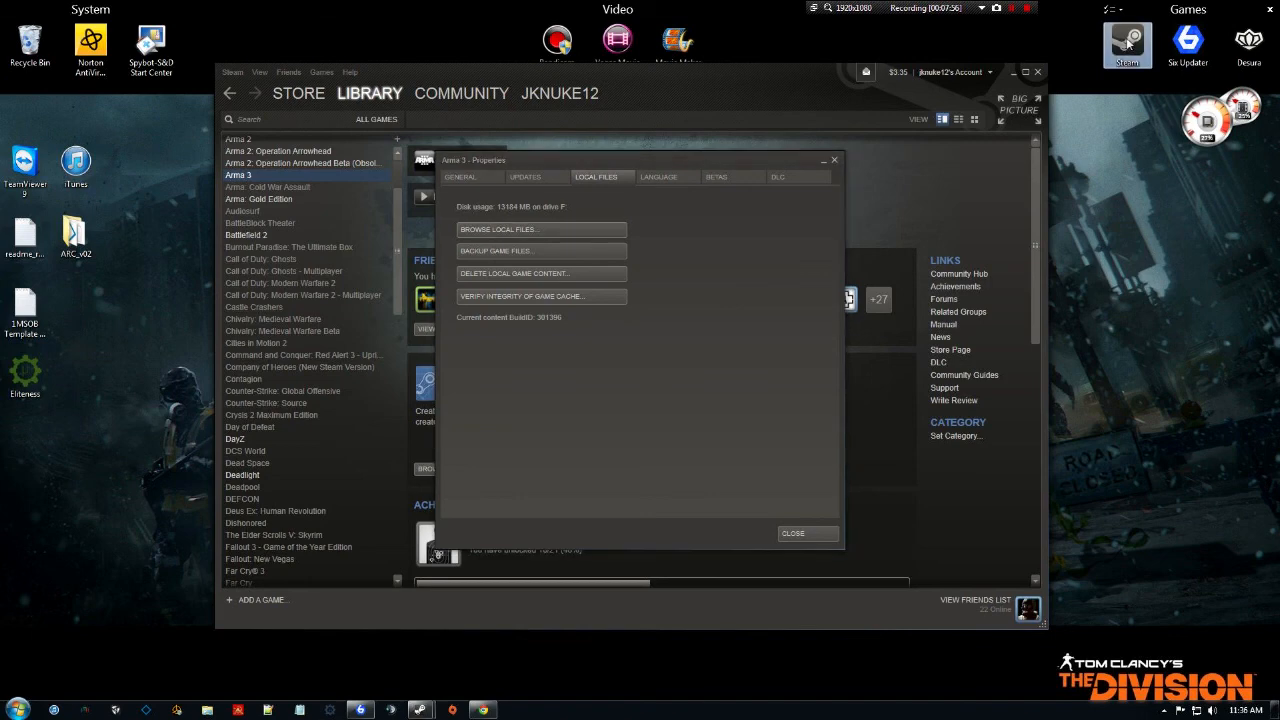
right_click(1127, 42)
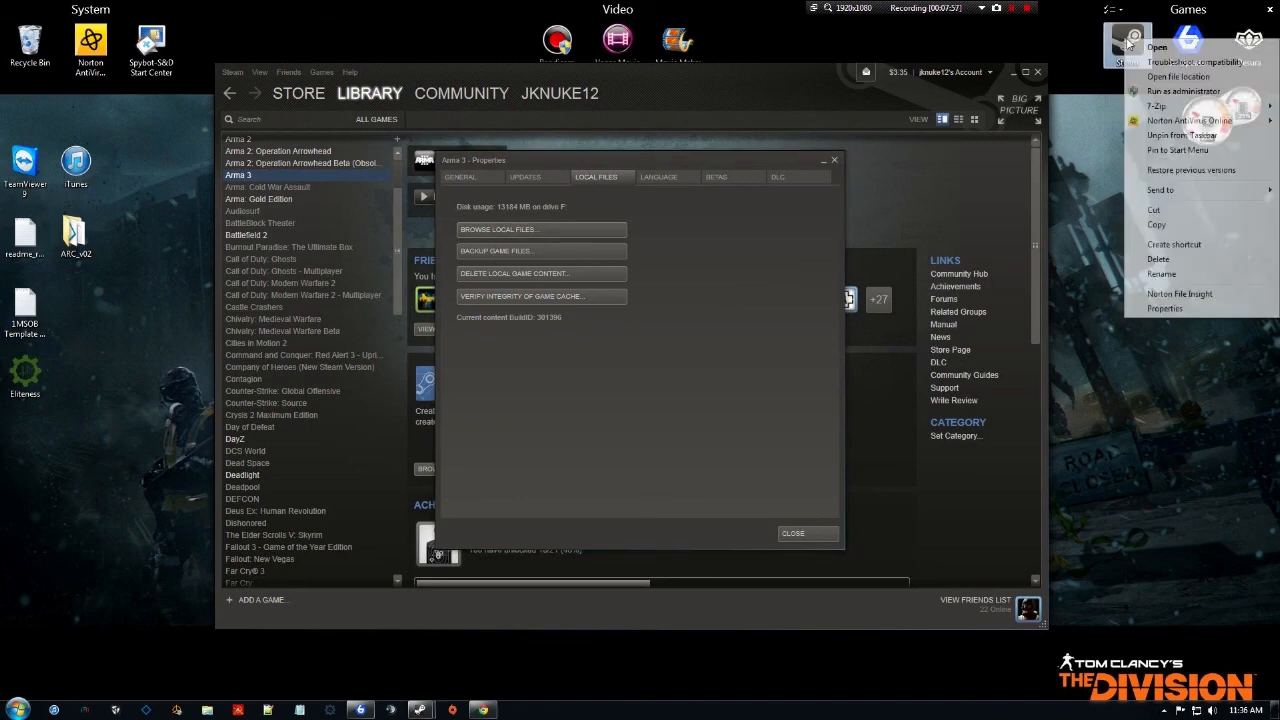
click(1164, 309)
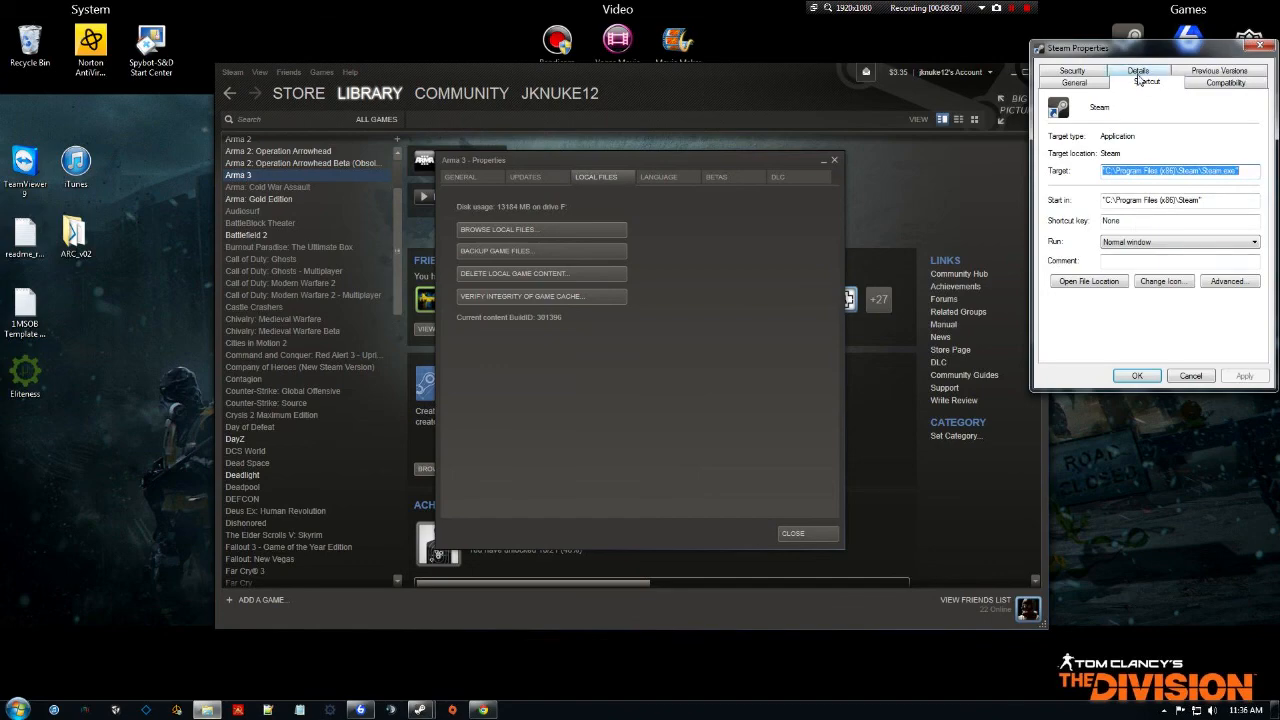
click(1208, 85)
drag(1186, 44, 620, 172)
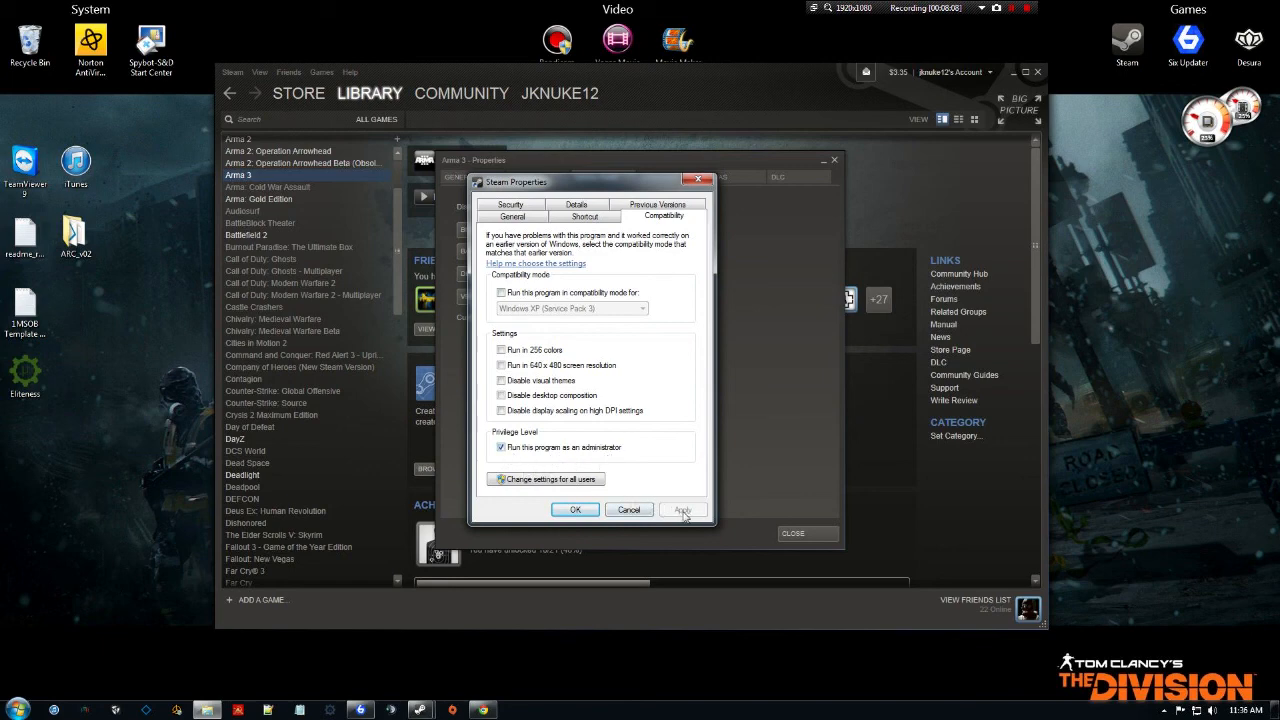
click(567, 512)
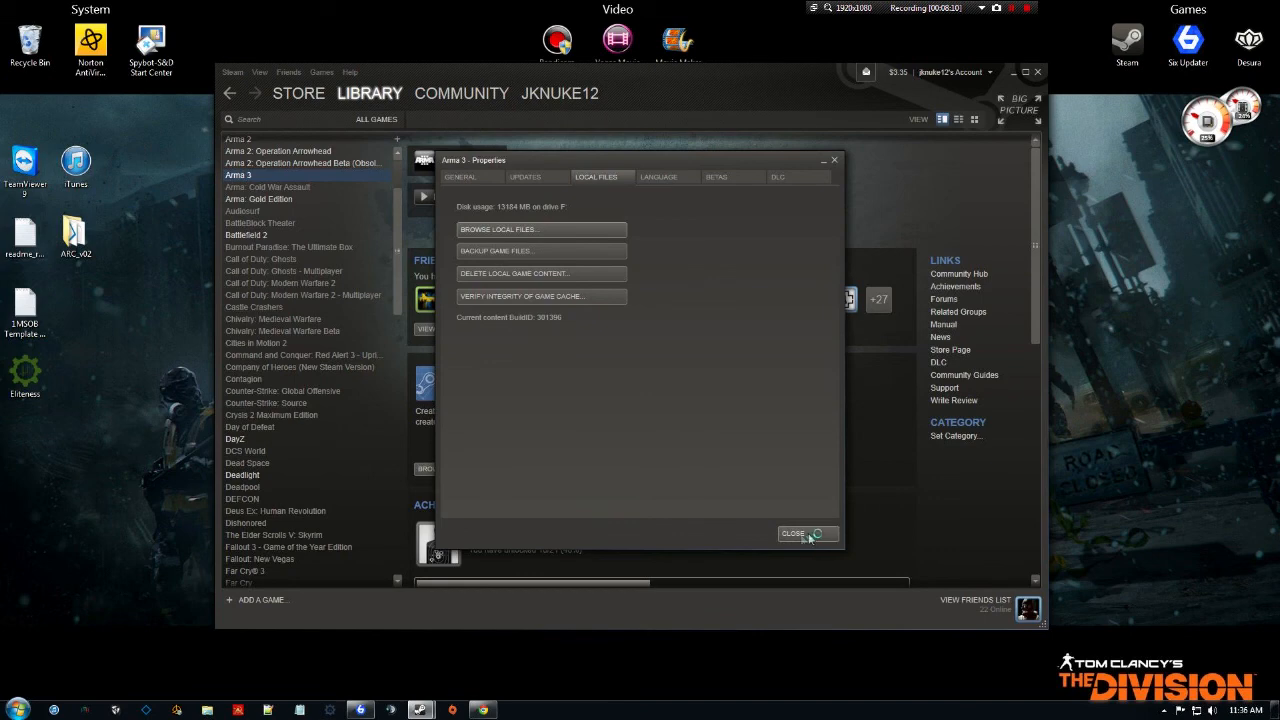
click(812, 536)
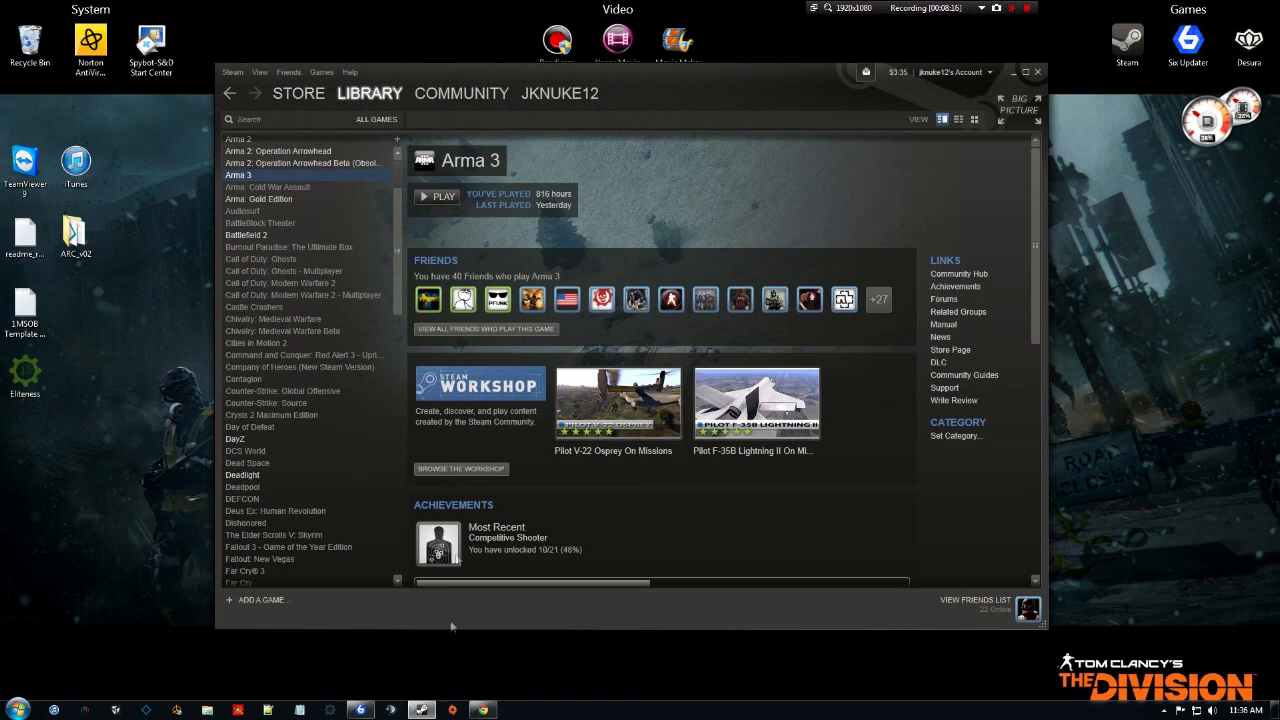
Launch Arma 3 from its Steam library page using the normal Play Arma 3 option.
click(445, 197)
click(667, 398)
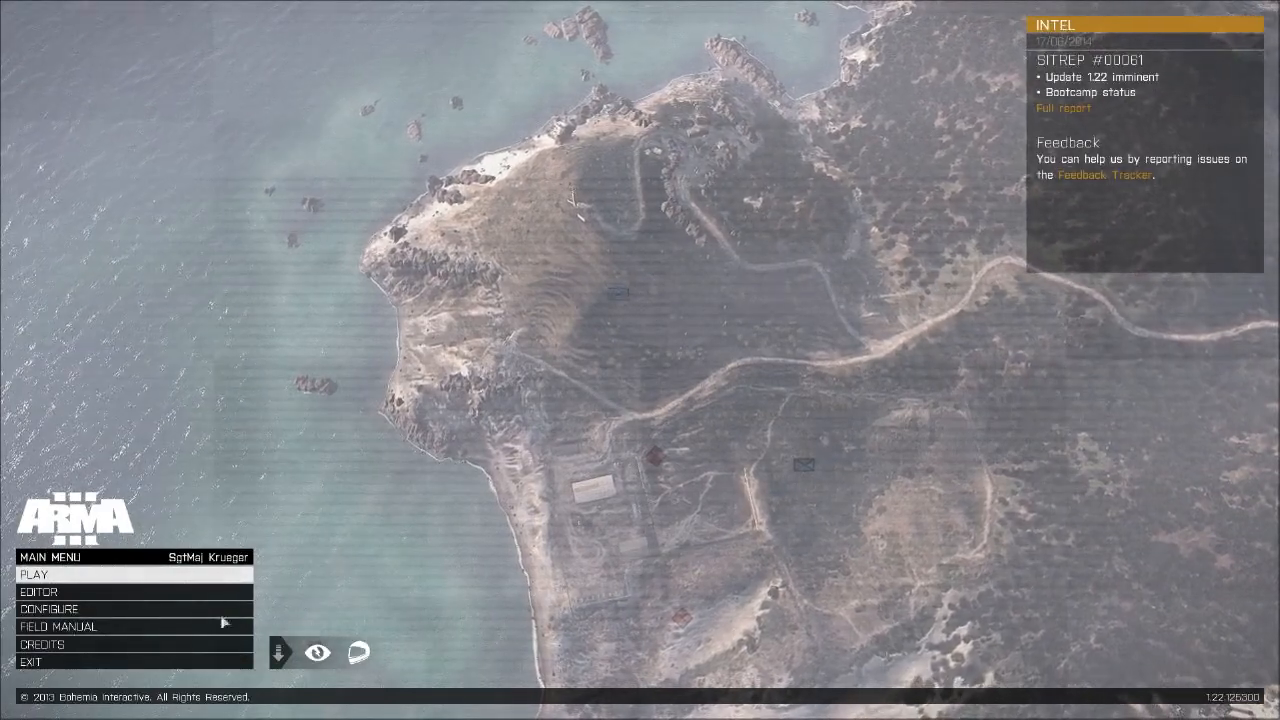
Enable Community Base Addons and Task Force Arrowhead Radio under Configure > Expansions and apply.
click(98, 612)
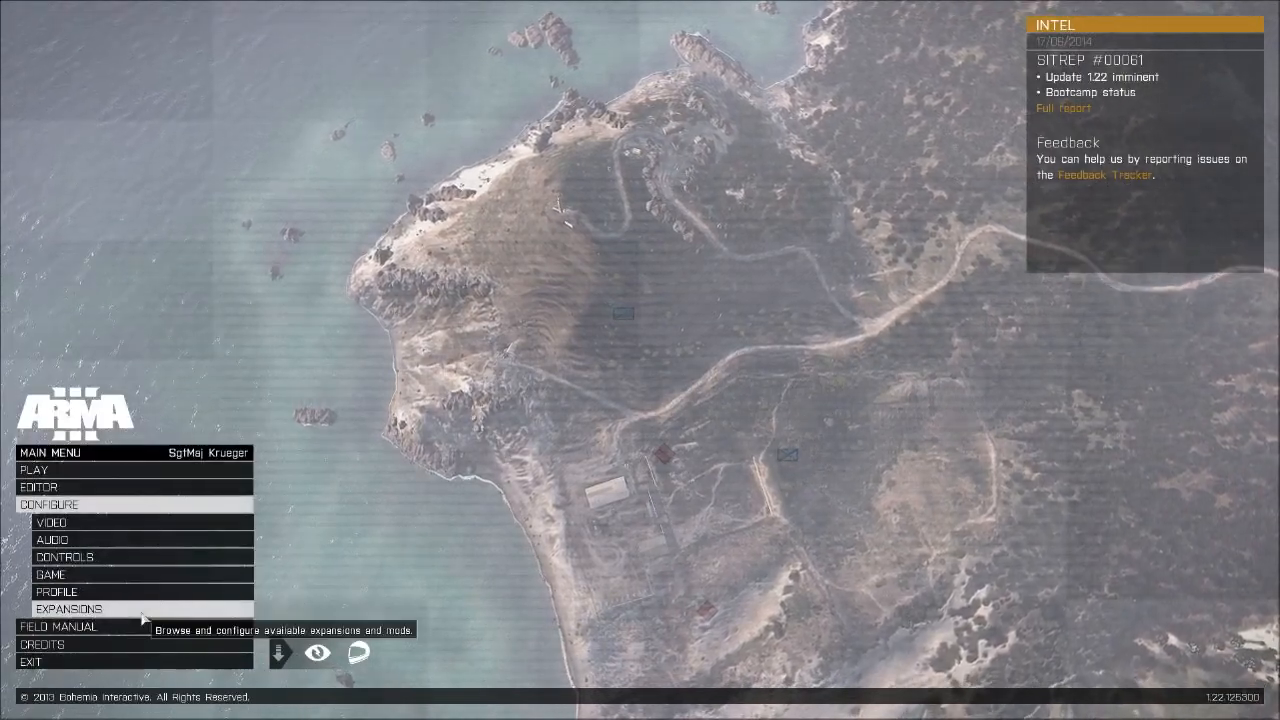
click(141, 612)
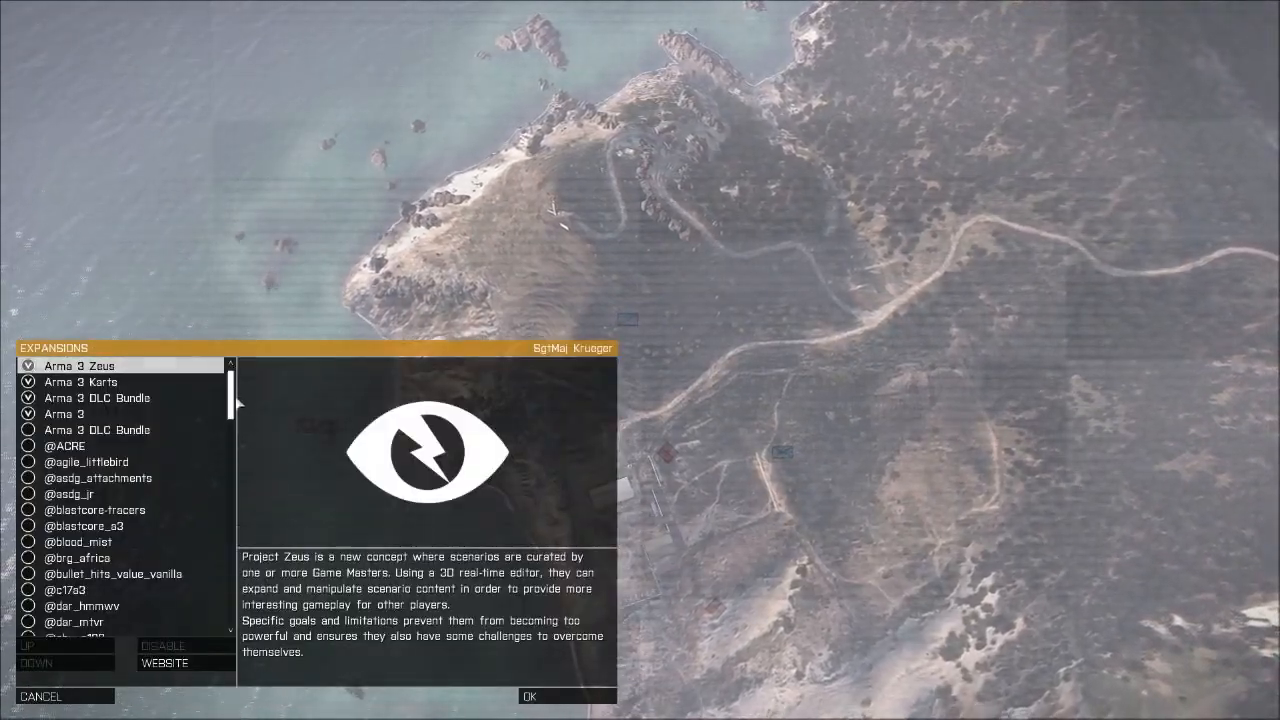
drag(236, 400, 226, 570)
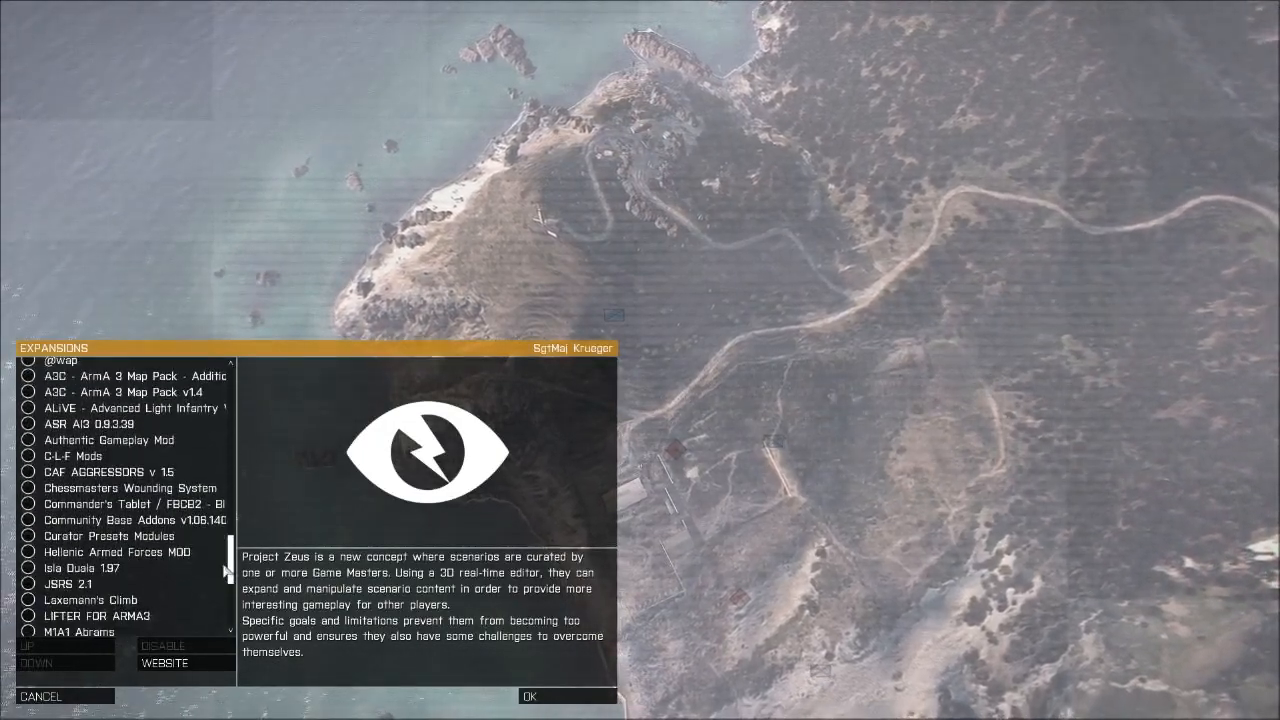
click(114, 522)
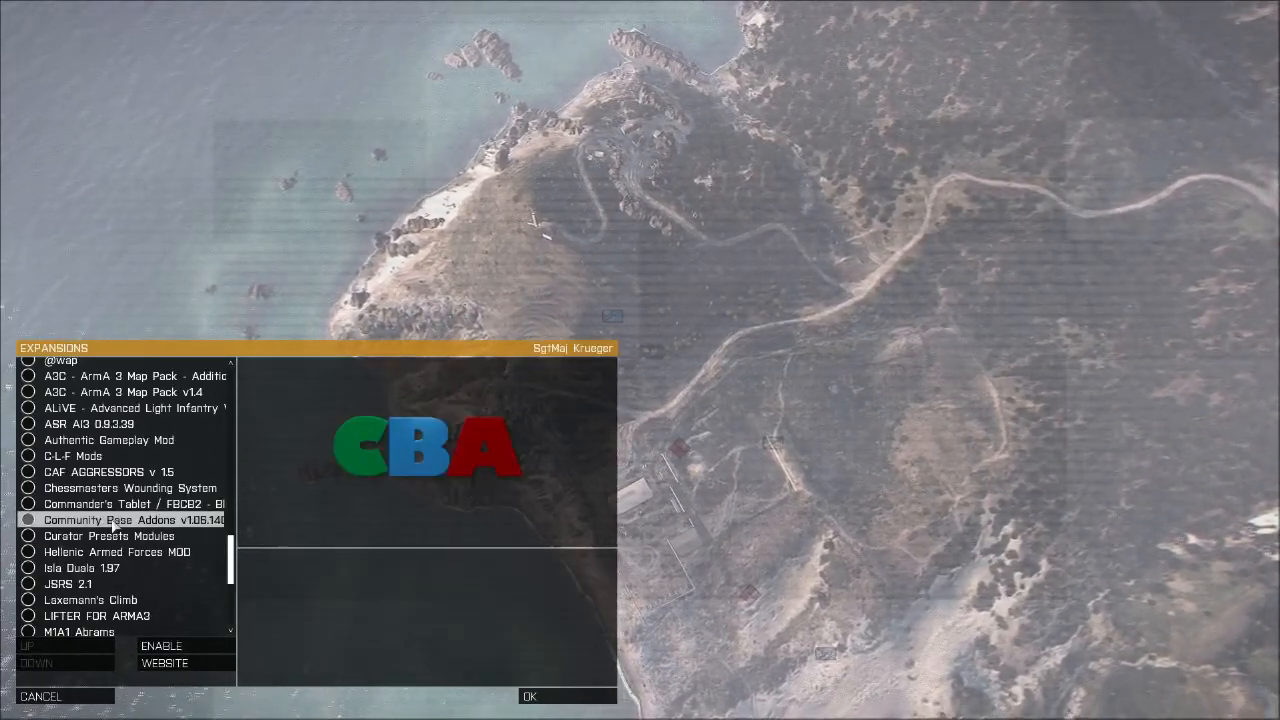
click(164, 647)
drag(231, 401, 231, 604)
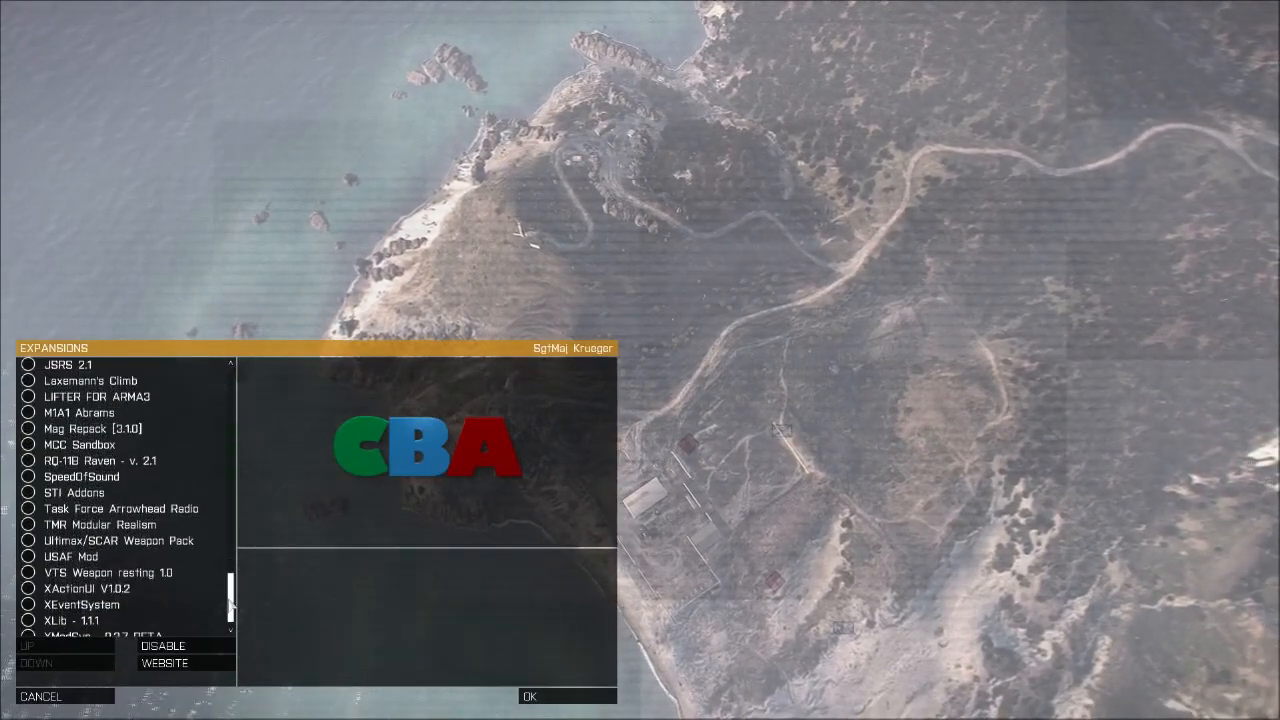
click(73, 515)
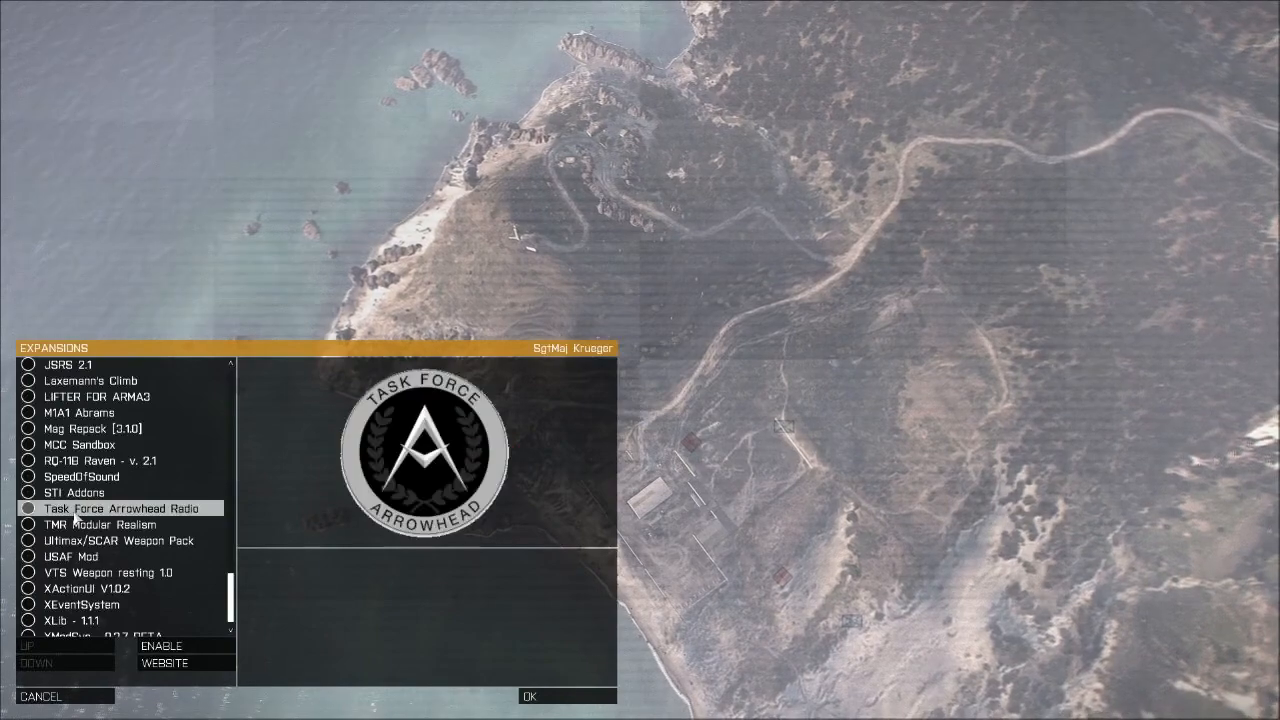
click(168, 643)
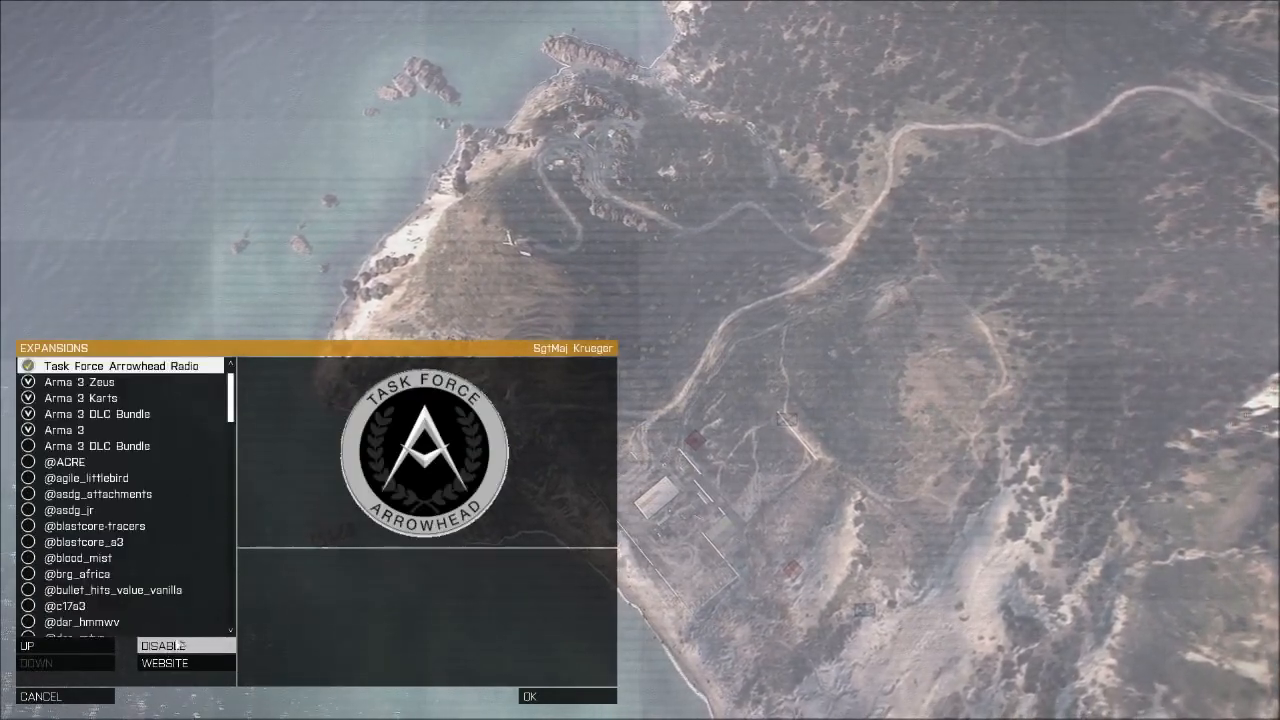
drag(231, 414, 234, 400)
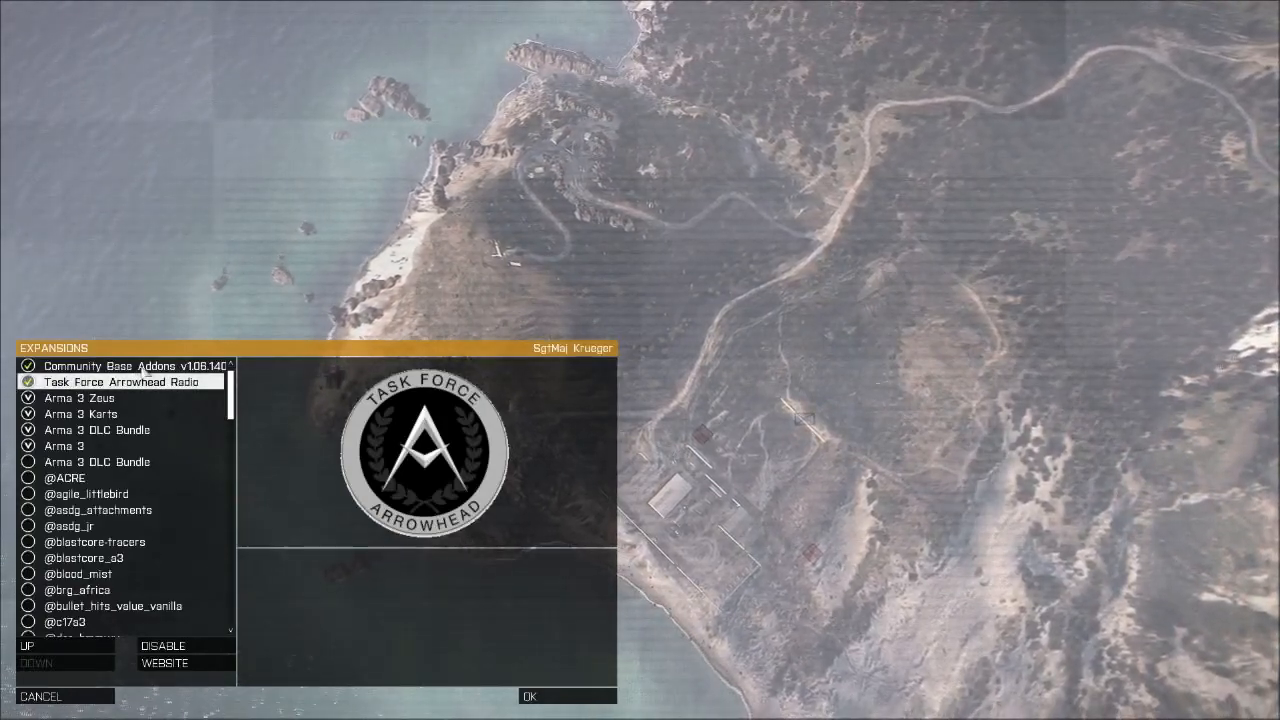
click(548, 702)
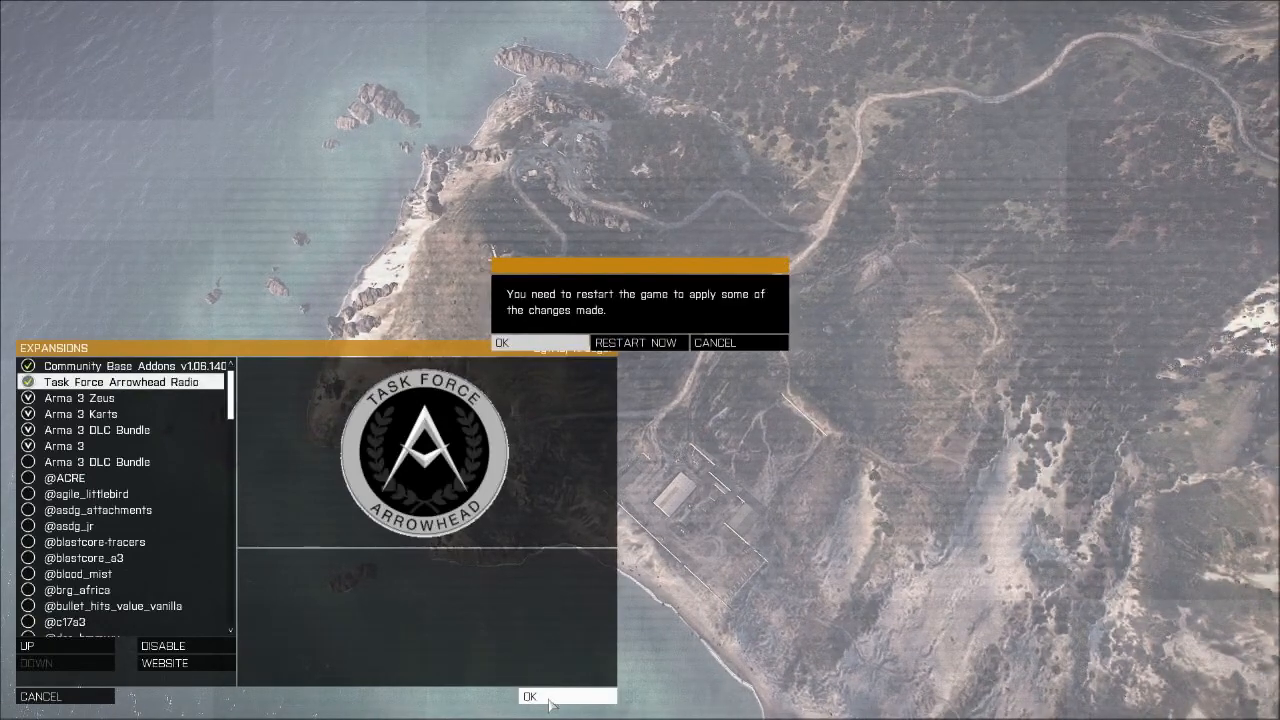
Choose Restart Now so Arma 3 reloads with the enabled mods.
click(644, 343)
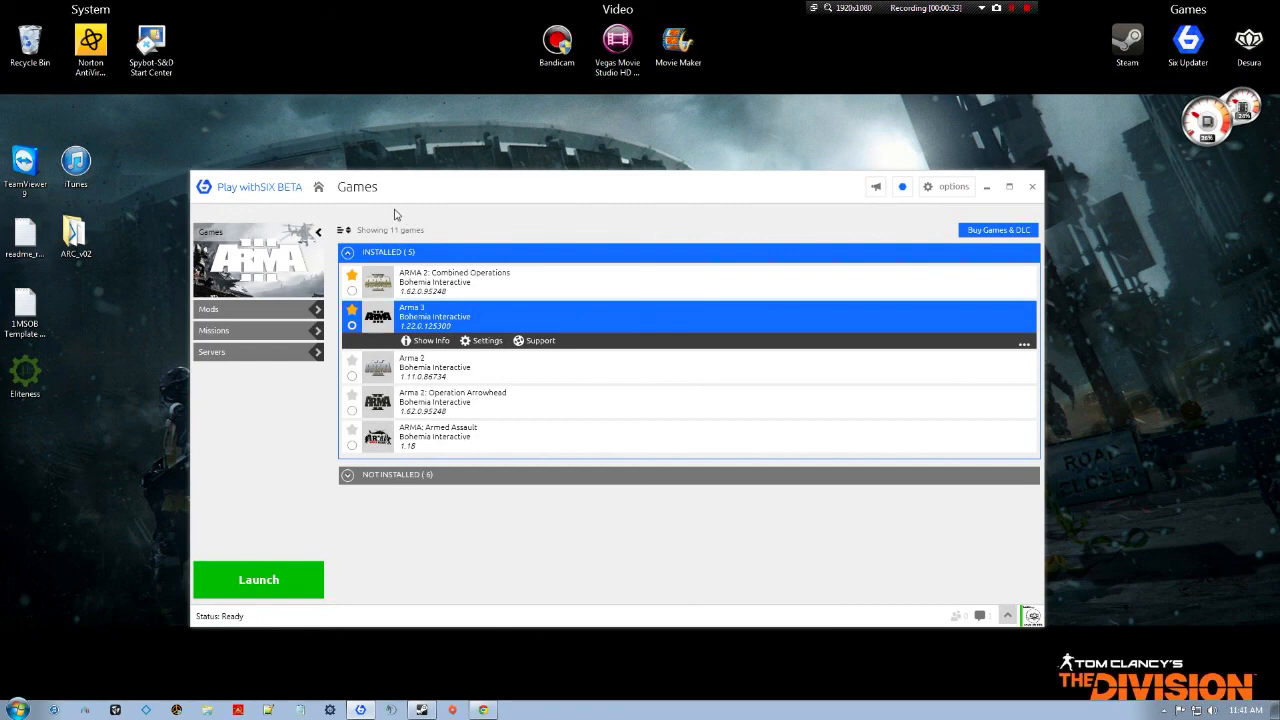
Open Arma 3's game settings in Play withSIX and browse for a new Game directory.
click(347, 476)
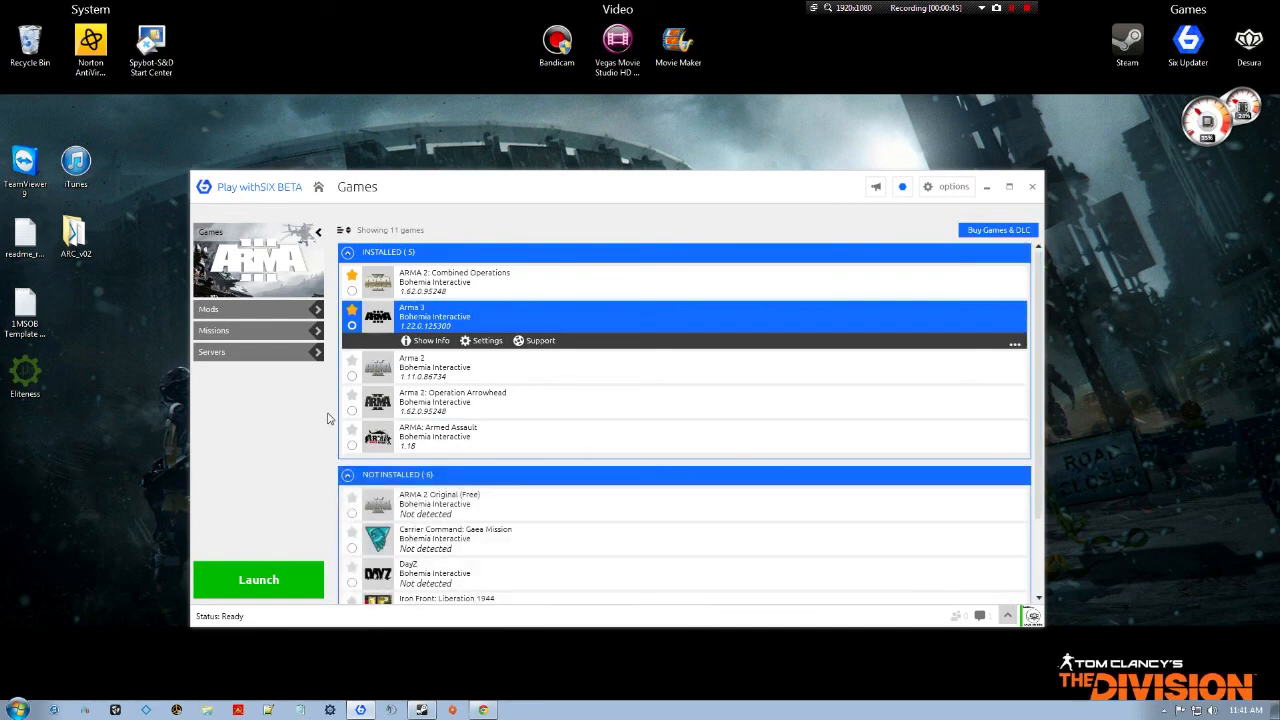
scroll(523, 494, down, 2)
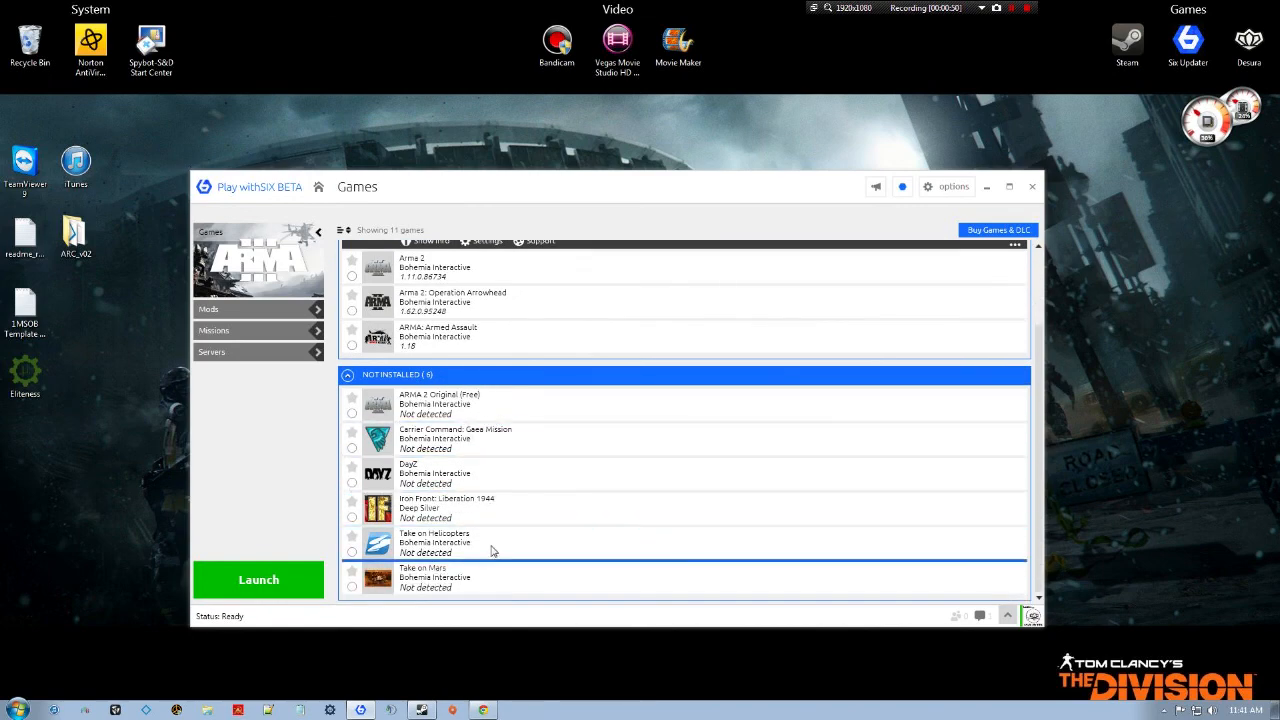
scroll(492, 540, up, 2)
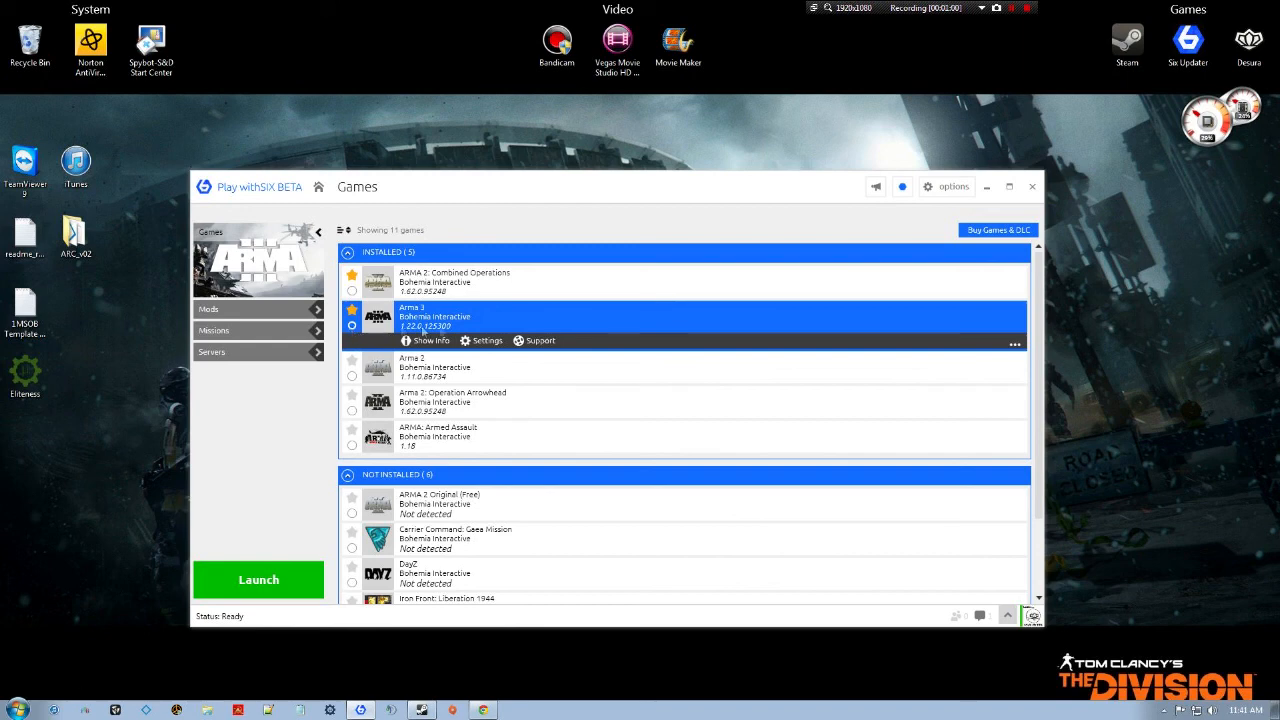
click(484, 342)
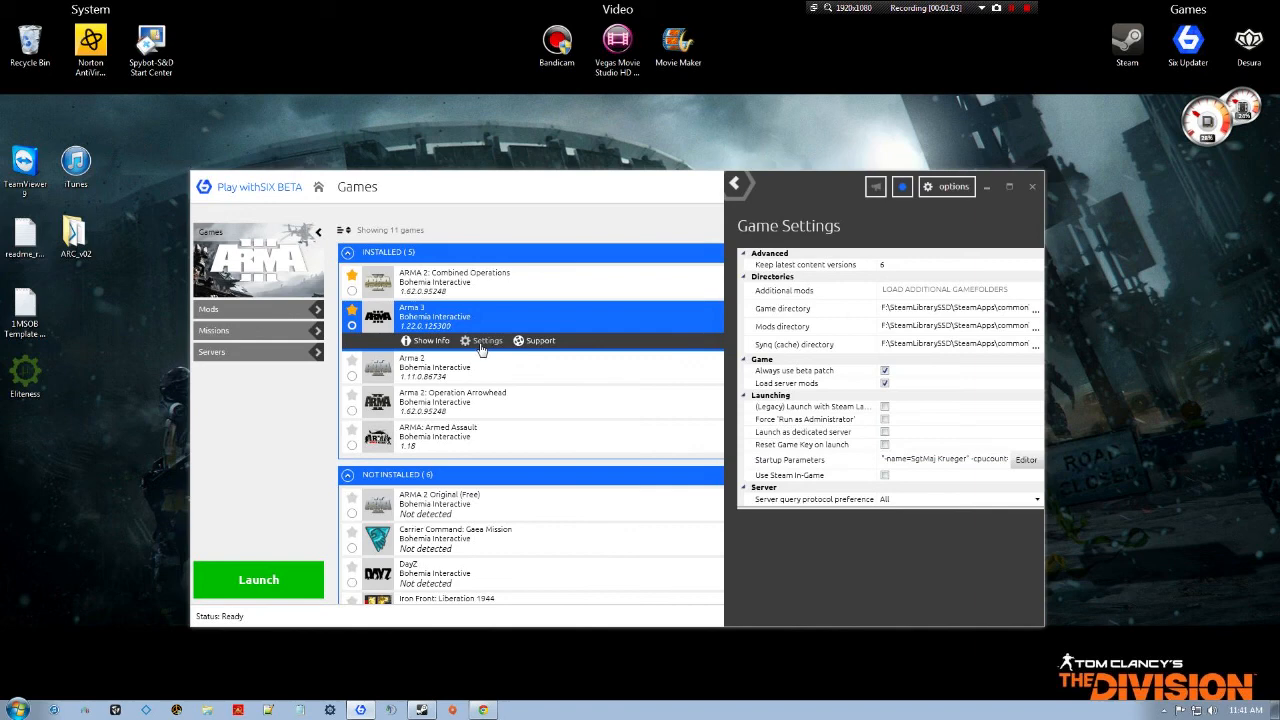
click(806, 314)
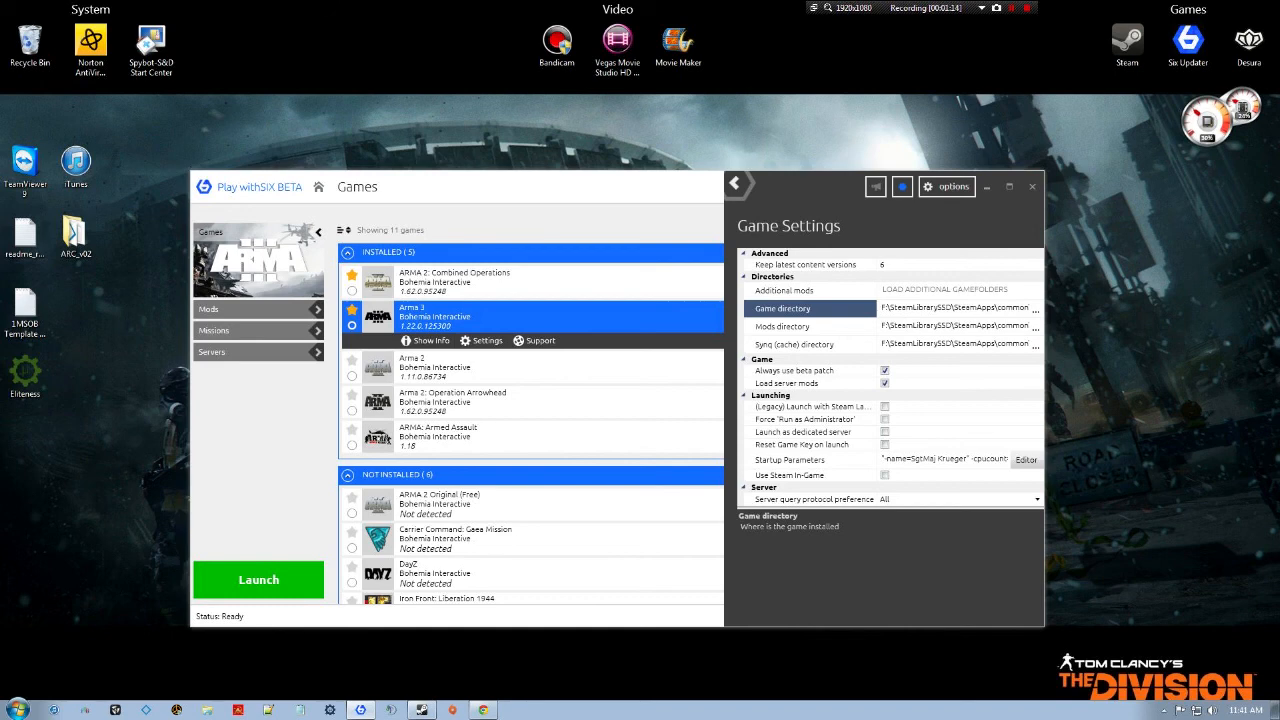
click(1034, 309)
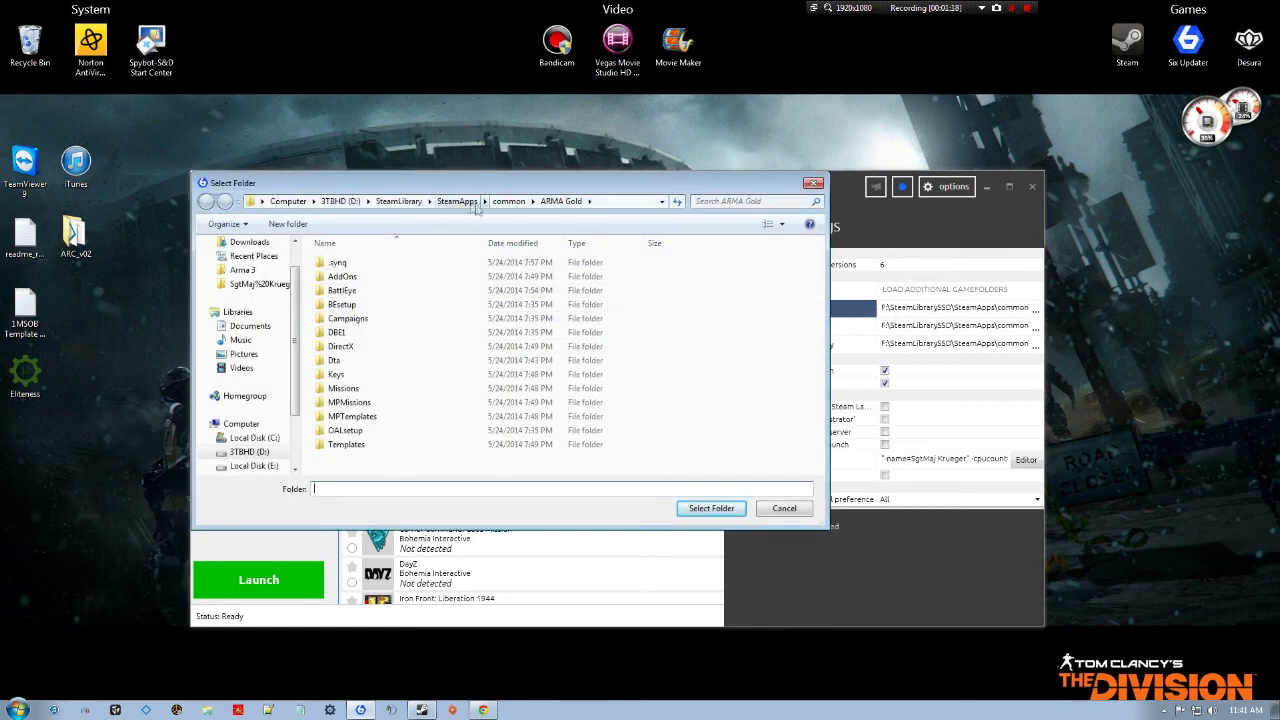
Select F:\SteamLibrarySSD\SteamApps\common\Arma 3 as the game directory.
click(295, 469)
click(295, 469)
click(254, 452)
click(355, 265)
double_click(355, 265)
double_click(355, 265)
double_click(355, 264)
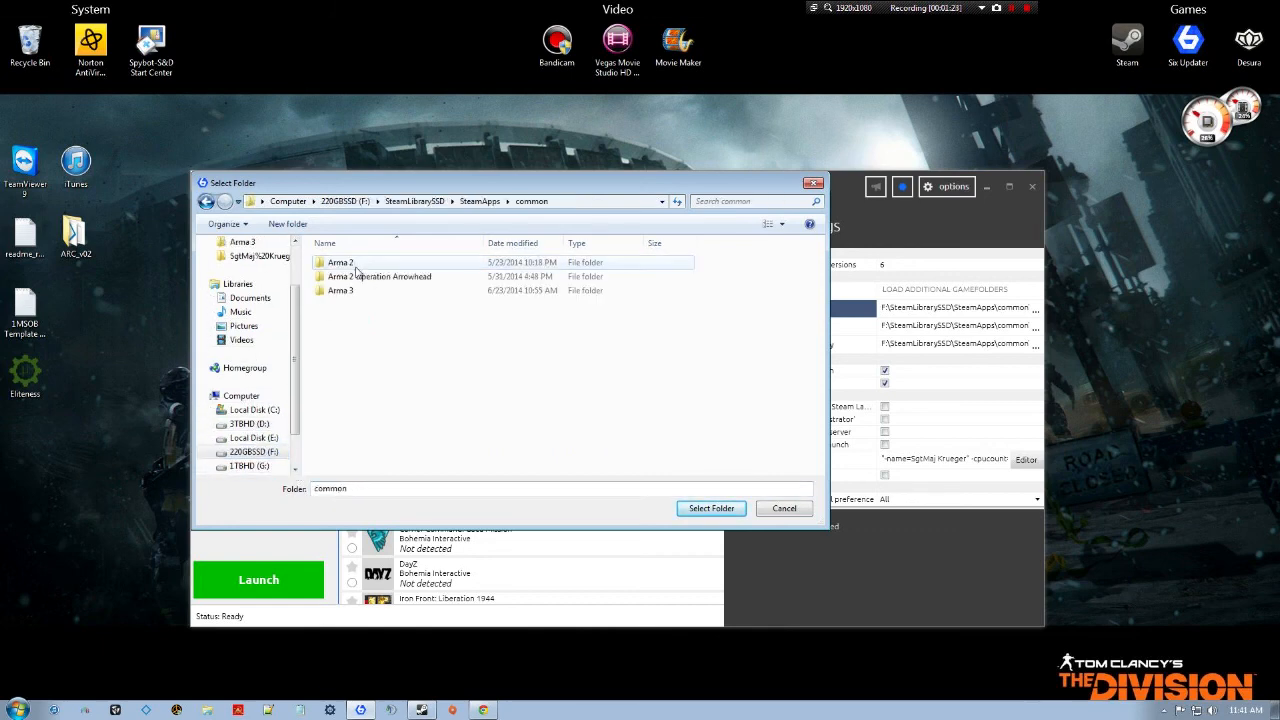
double_click(355, 291)
click(408, 375)
scroll(408, 377, down, 8)
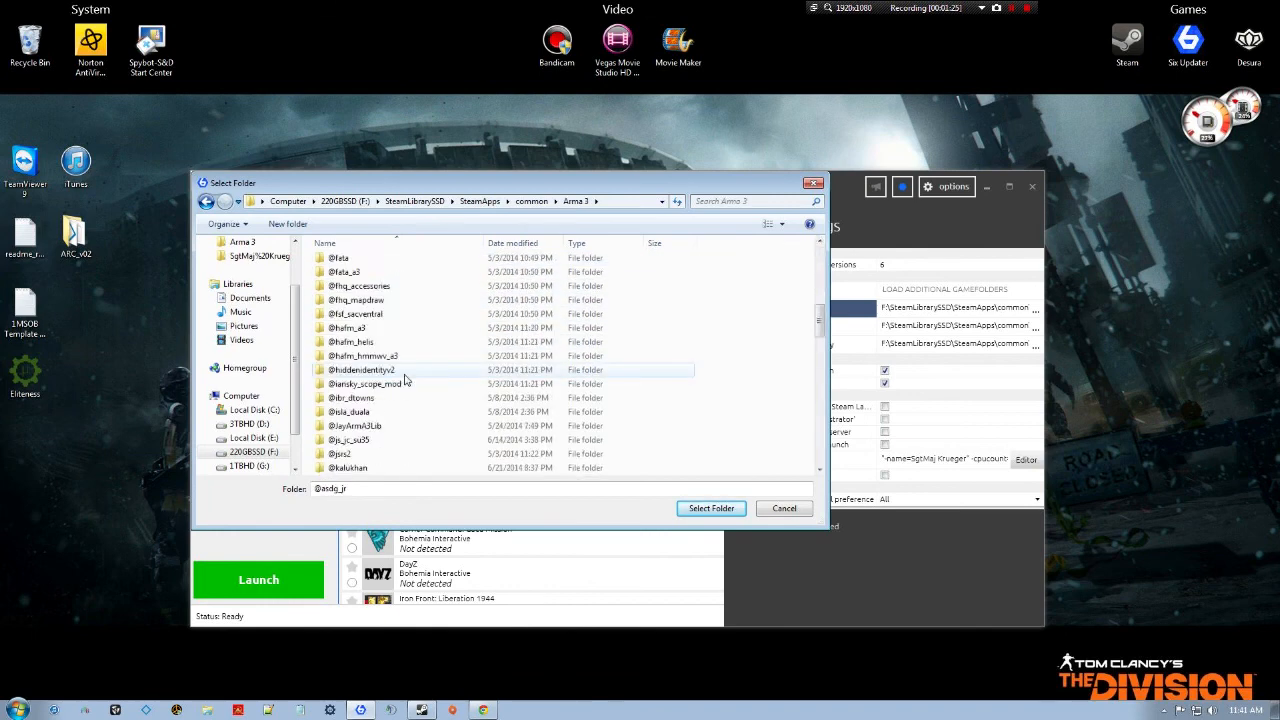
scroll(408, 378, down, 5)
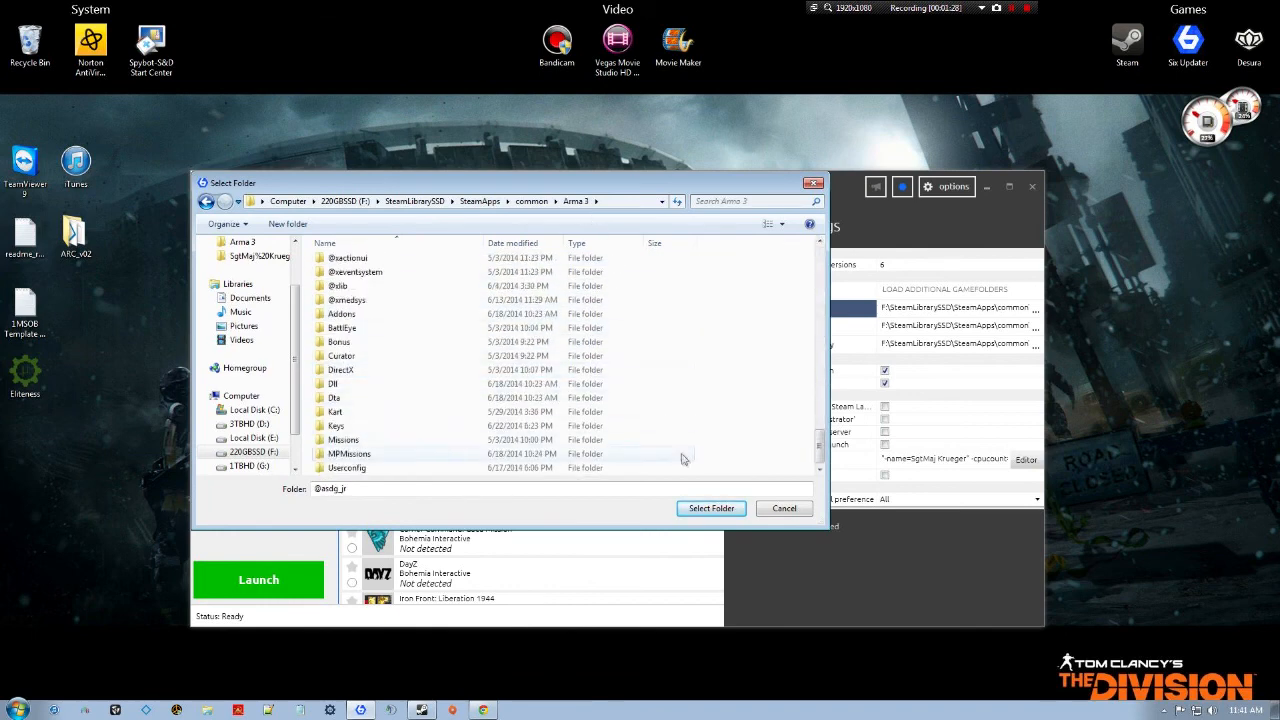
click(531, 201)
click(360, 290)
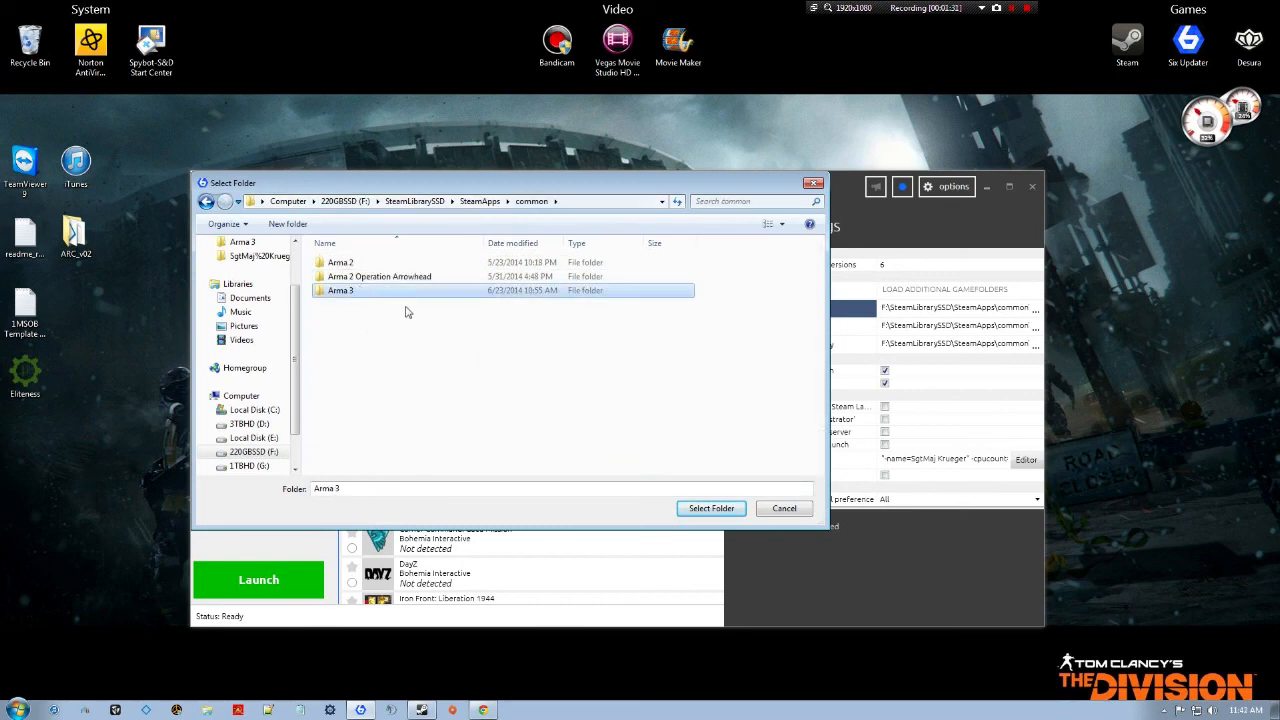
click(711, 508)
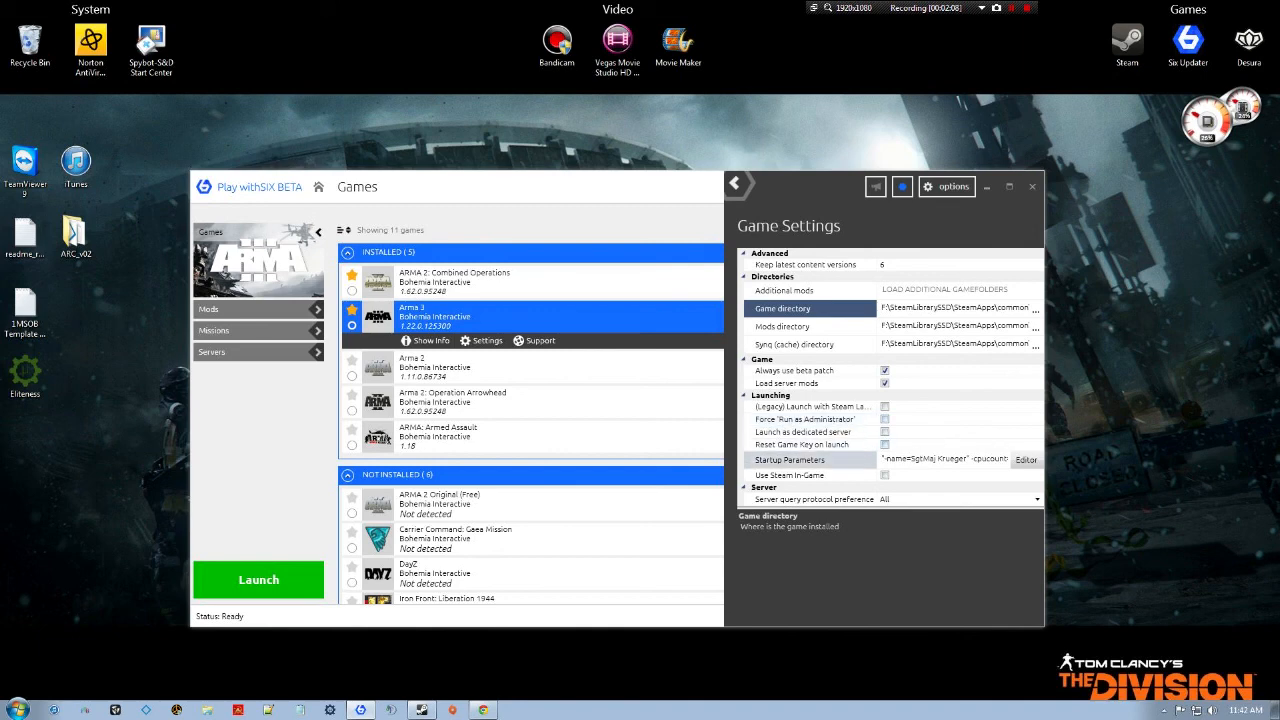
Inspect the NoSplash startup parameter in the editor, then close Arma 3's game settings.
click(1028, 462)
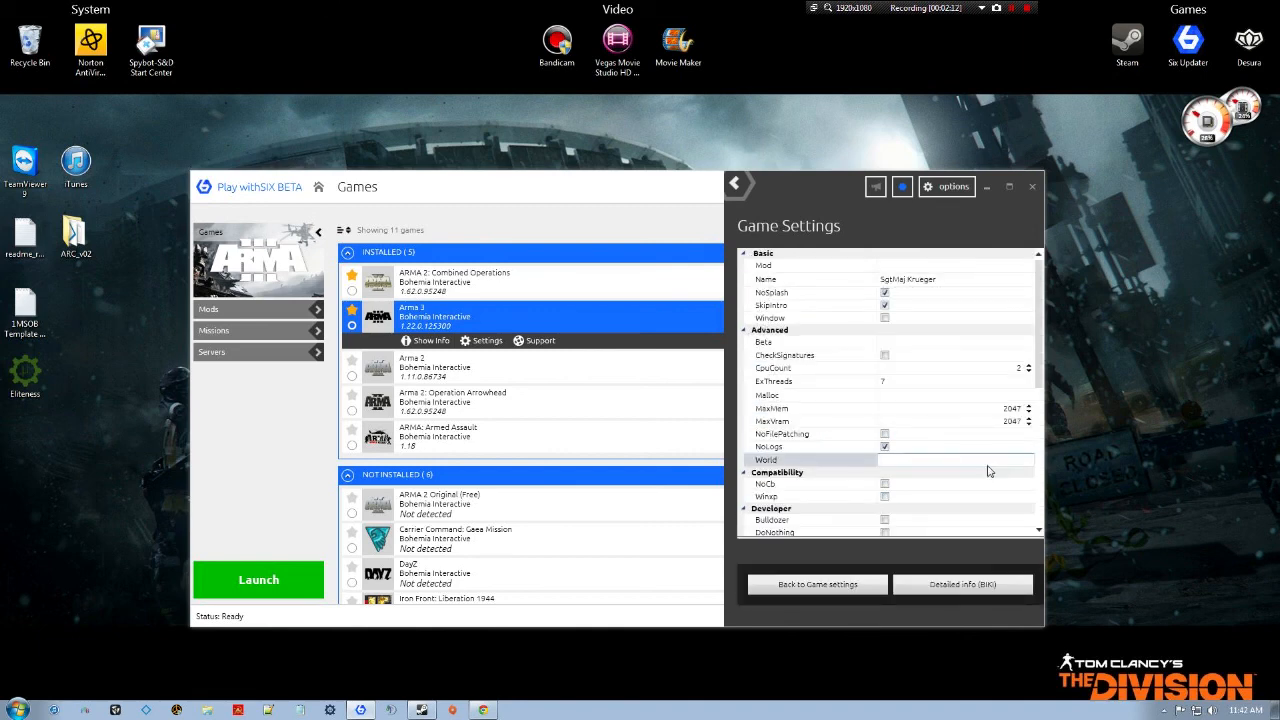
click(819, 292)
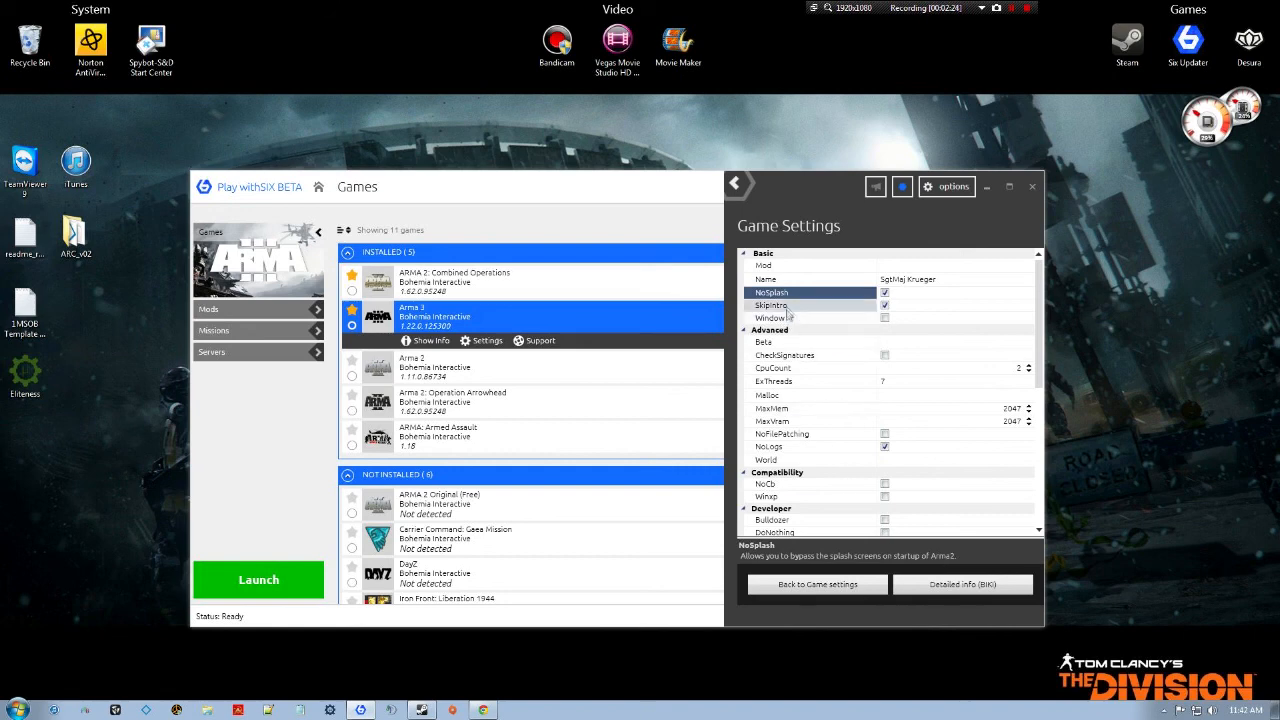
click(744, 188)
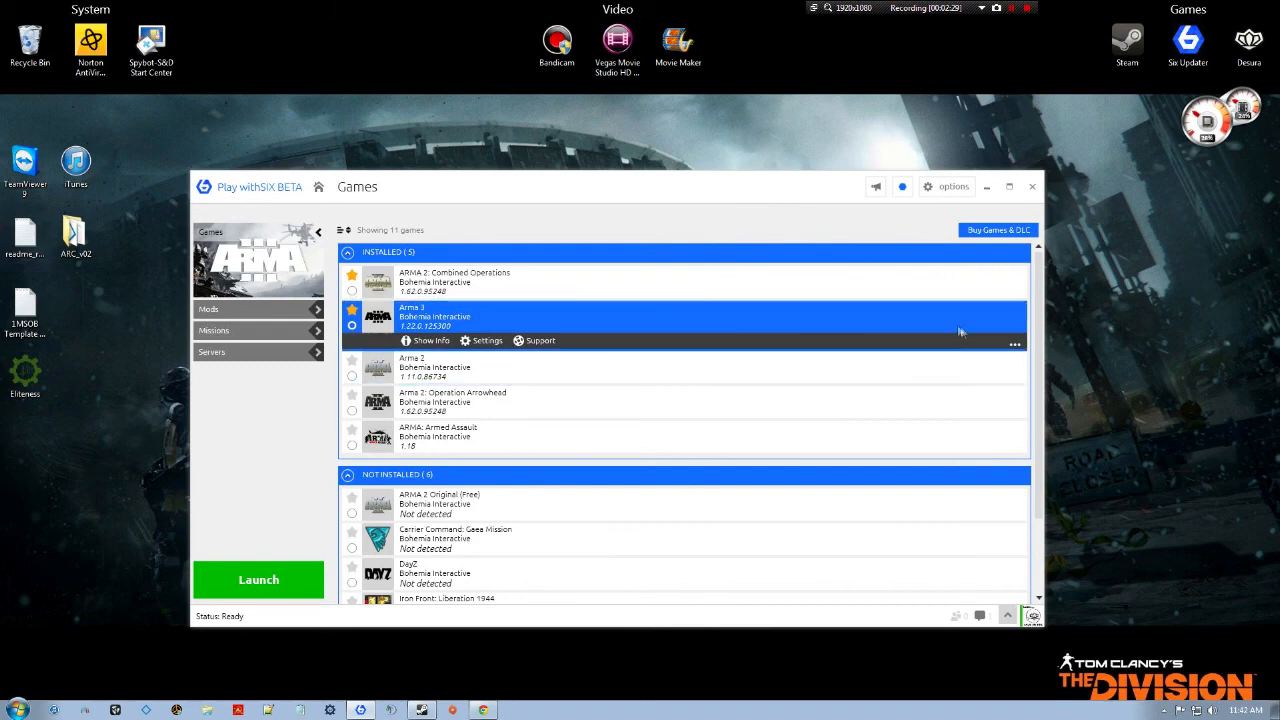
click(316, 311)
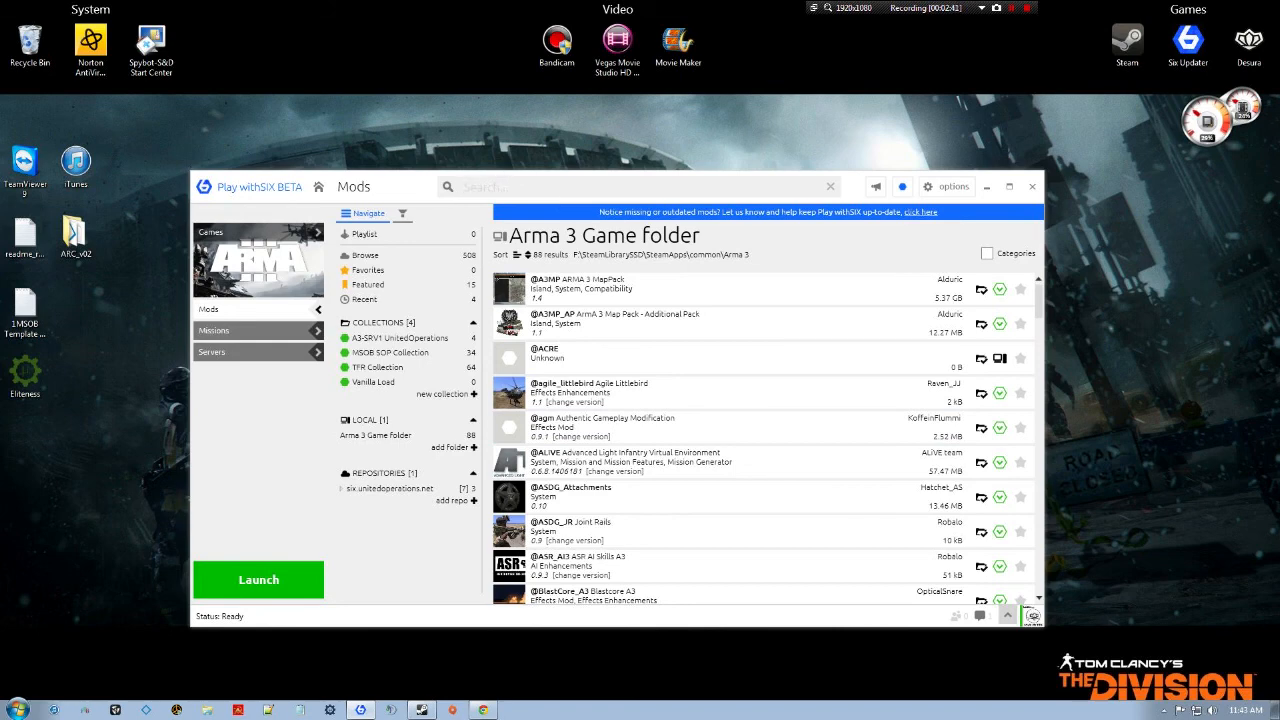
text(Task Force Rado)
key(BackSpace)
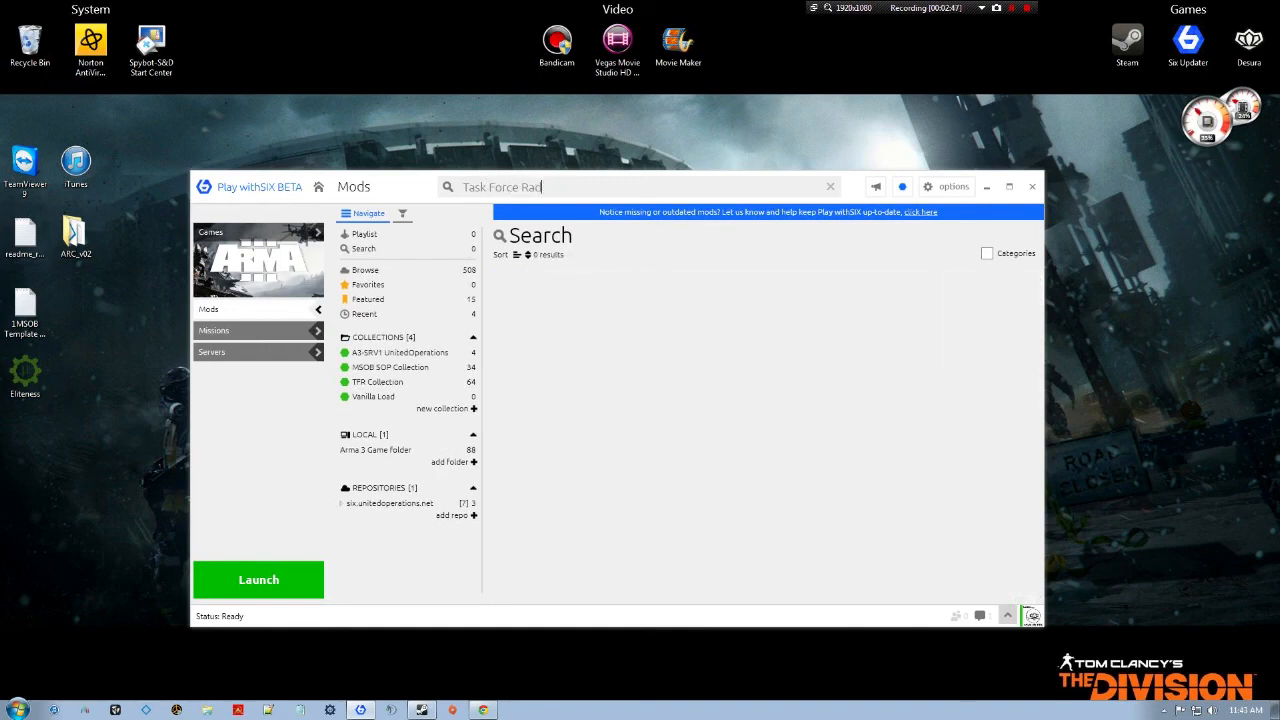
text(io)
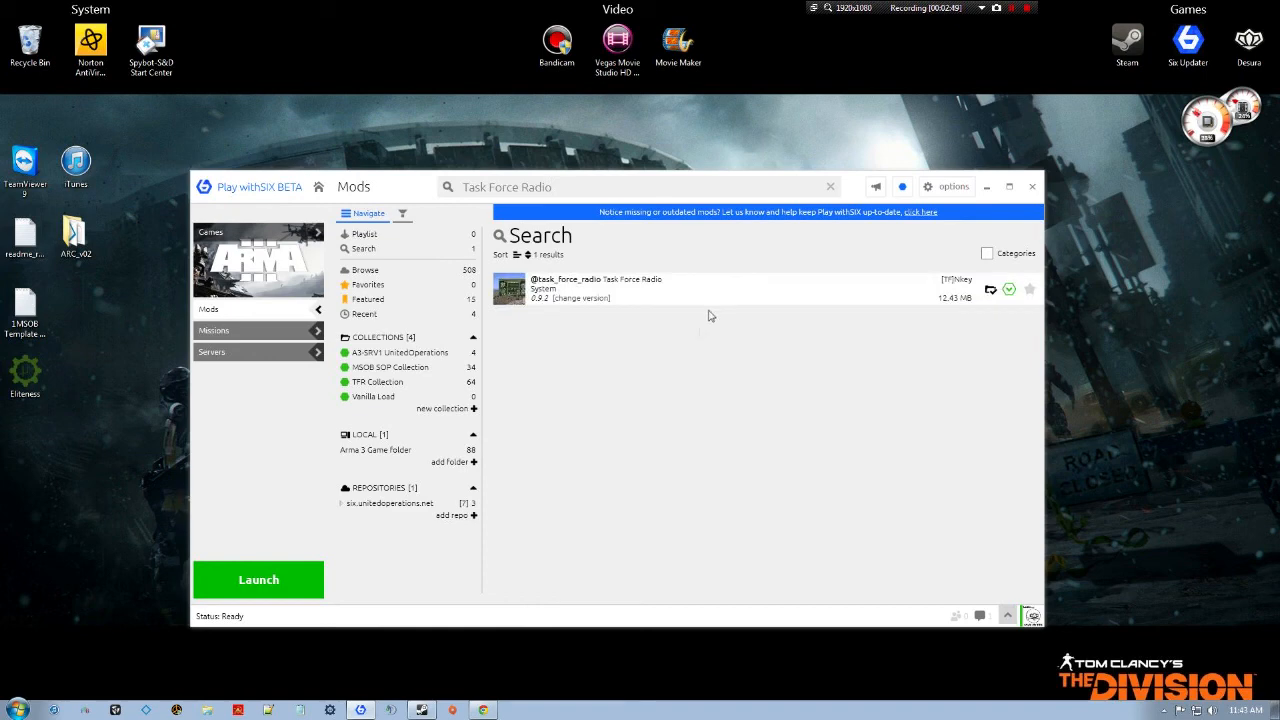
click(652, 296)
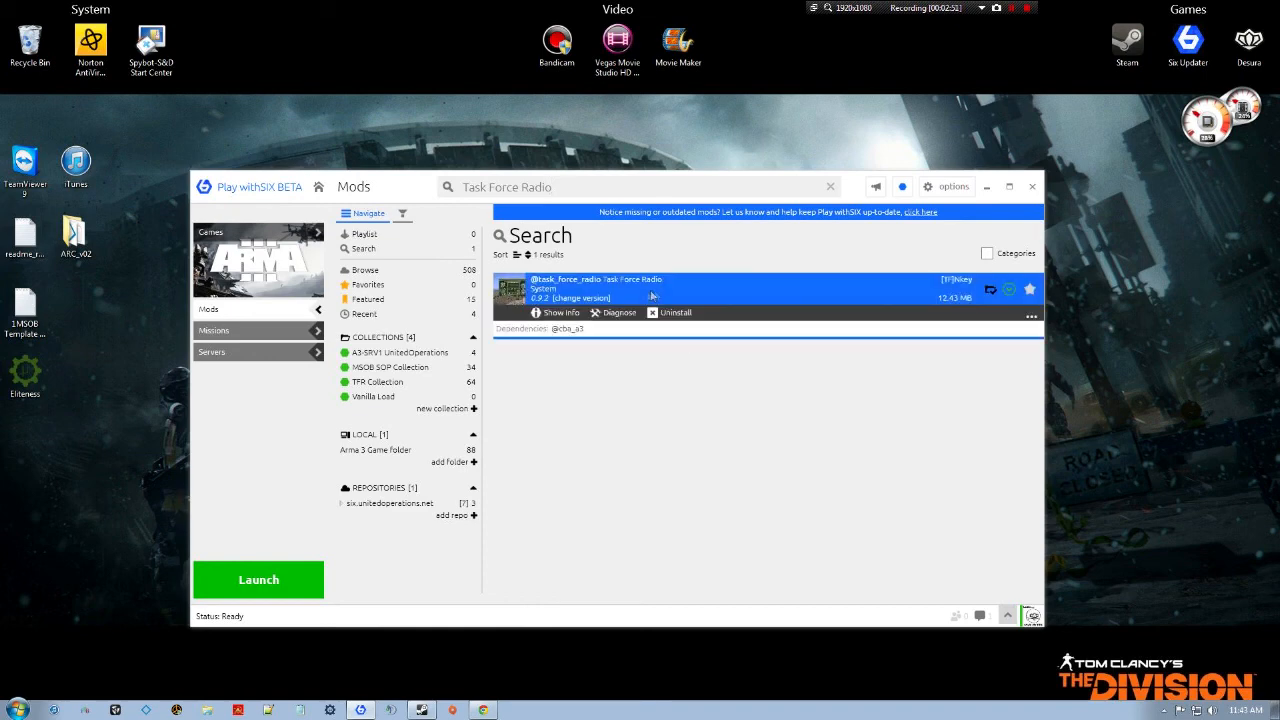
right_click(760, 287)
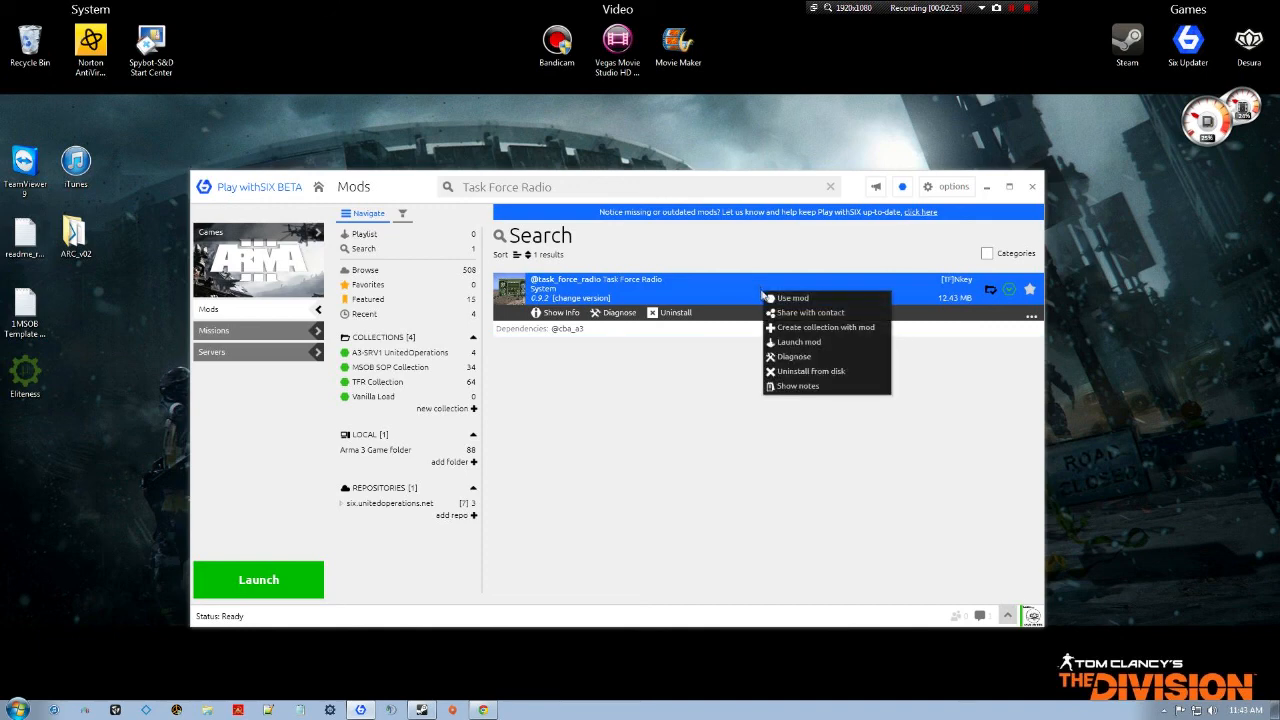
click(800, 331)
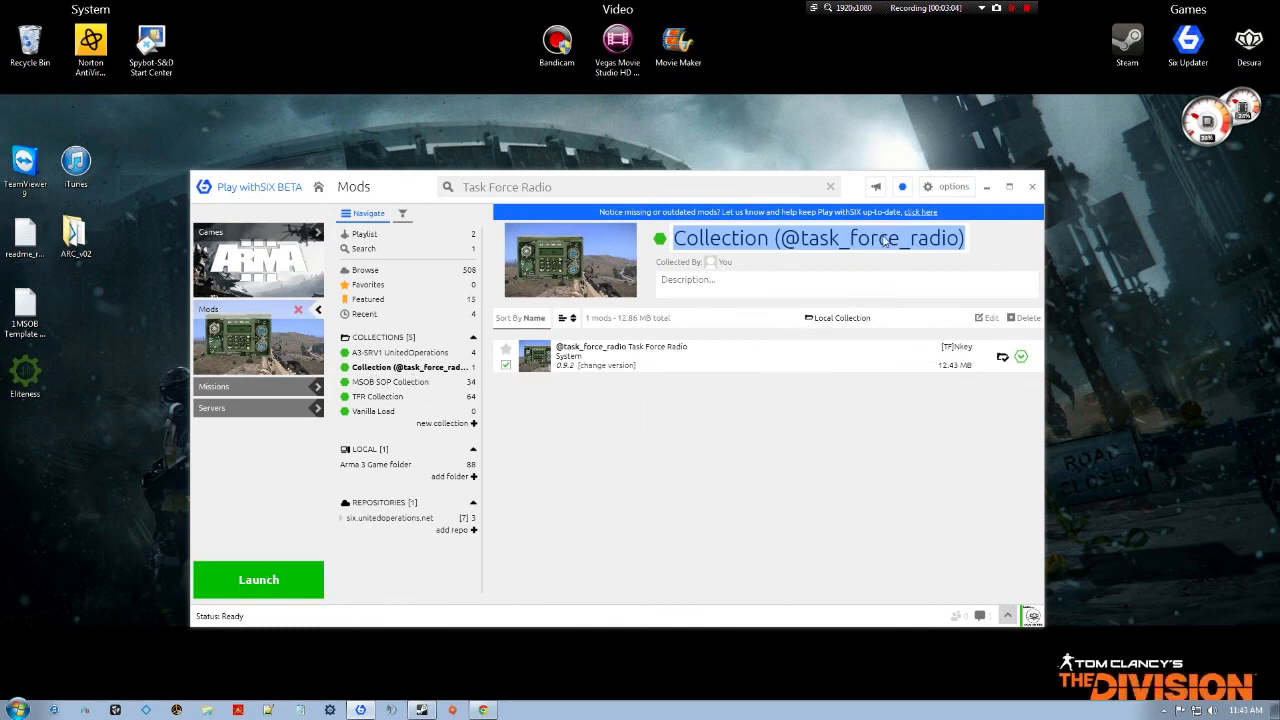
click(950, 239)
drag(965, 238, 780, 238)
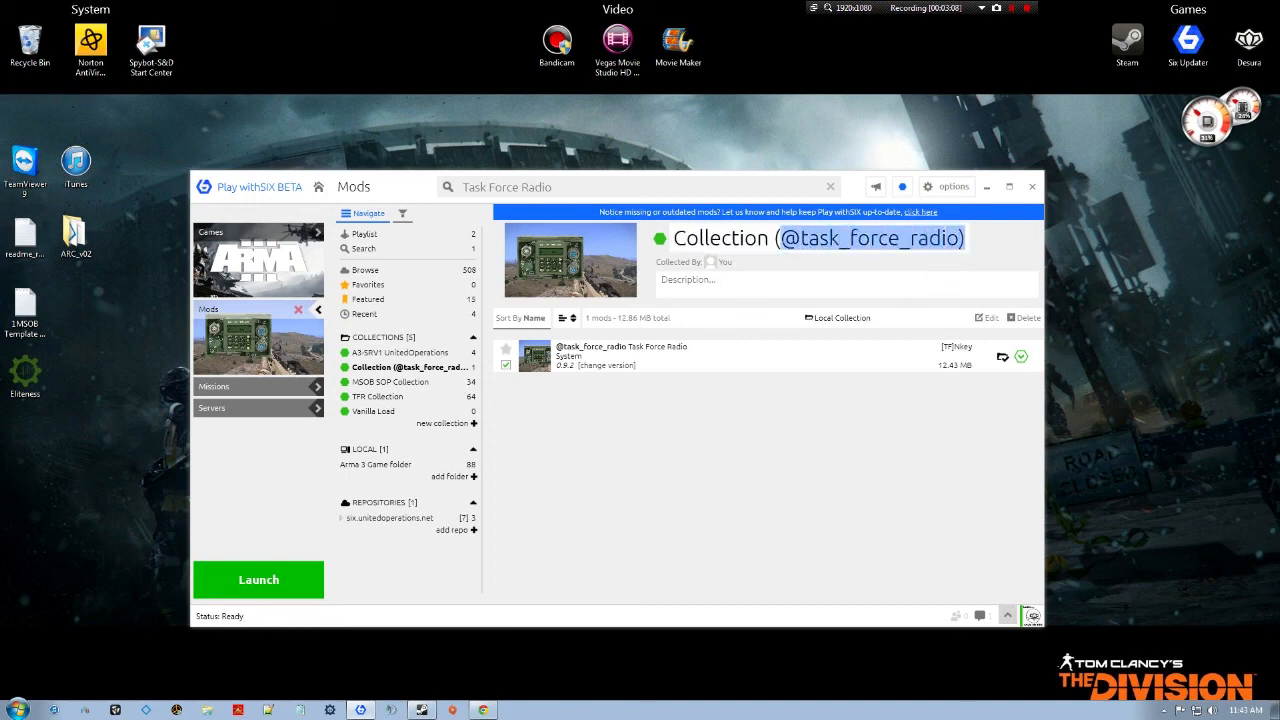
key(BackSpace)
key(BackSpace)
key(BackSpace)
key(BackSpace)
key(BackSpace)
key(BackSpace)
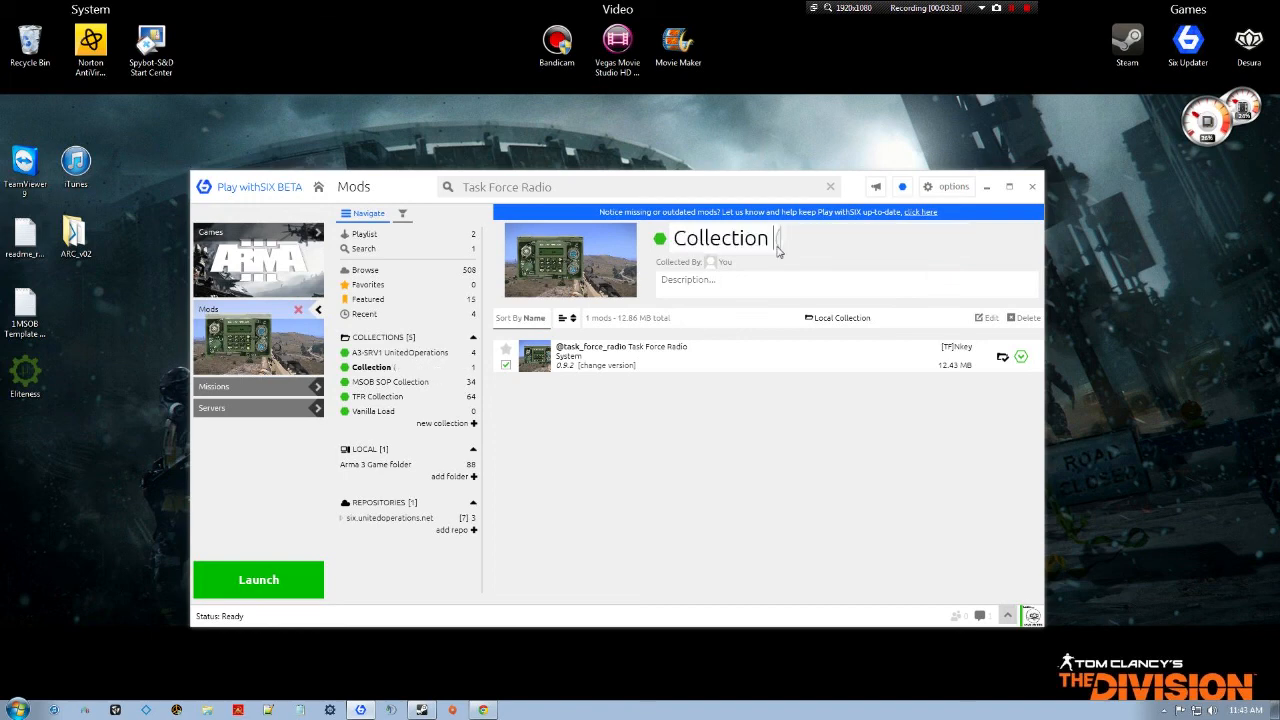
key(BackSpace)
key(BackSpace)
key(BackSpace)
key(BackSpace)
key(BackSpace)
key(BackSpace)
key(BackSpace)
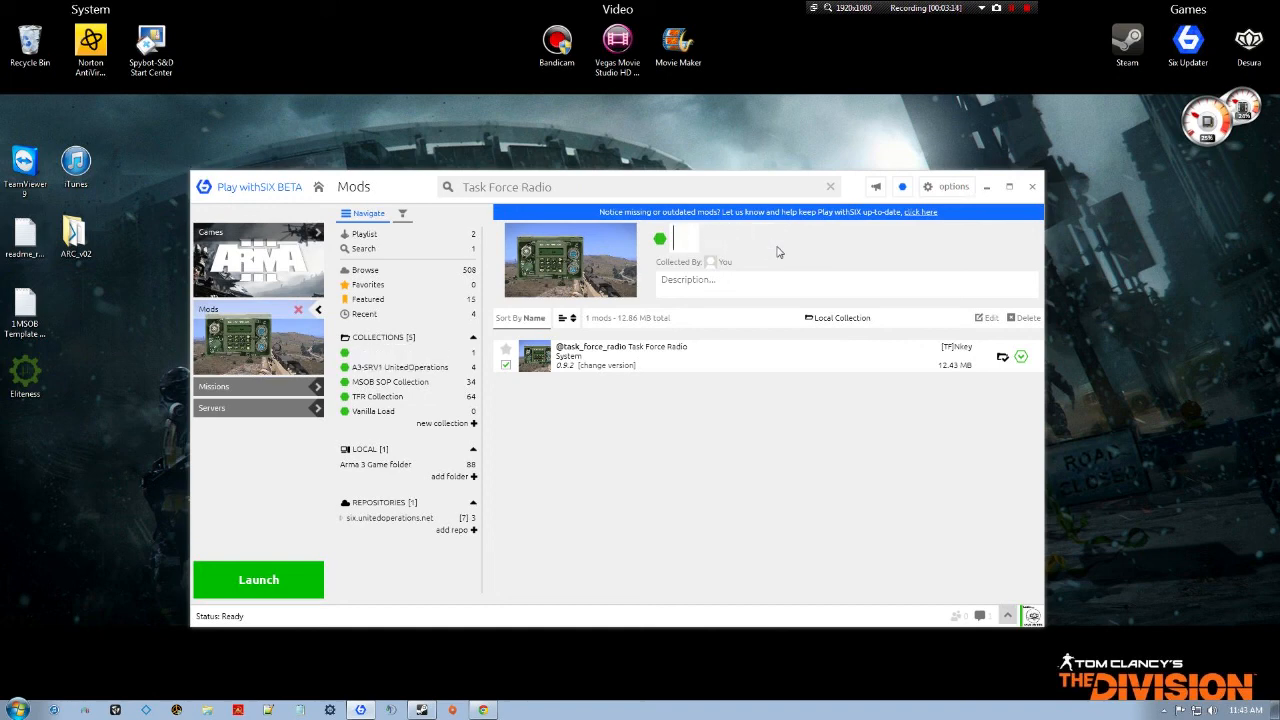
text(Task F)
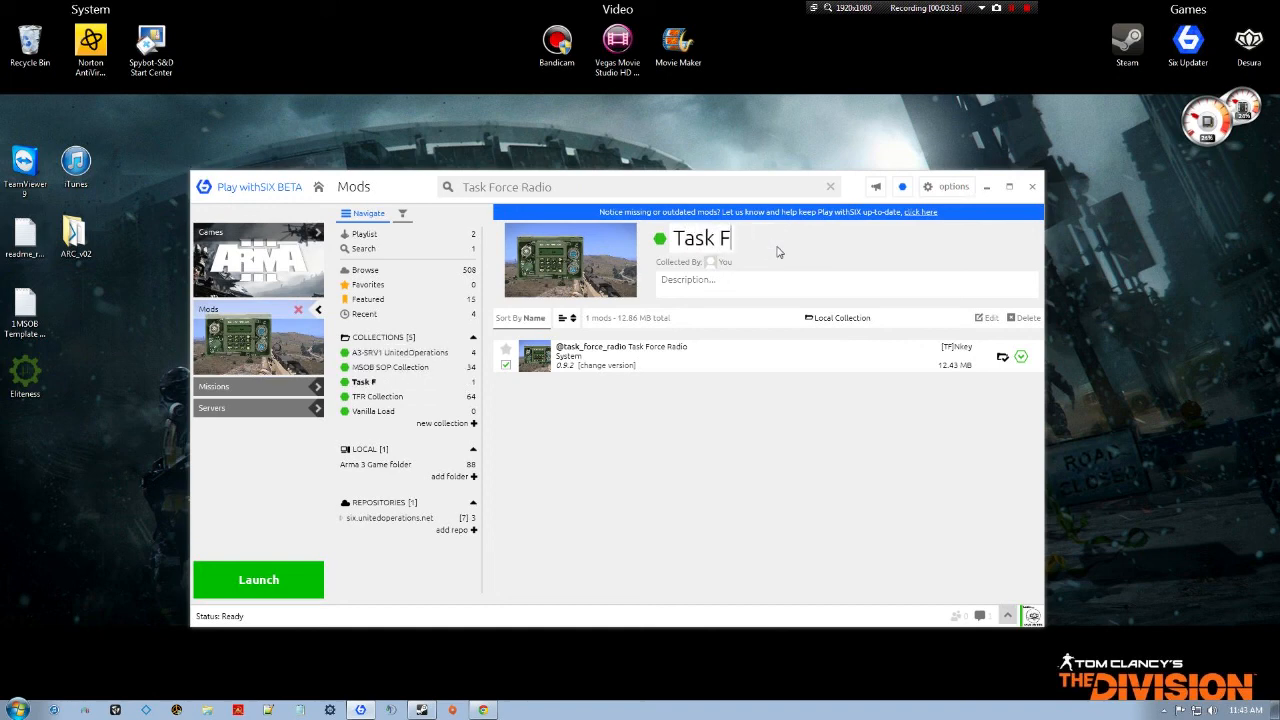
text(orce Radio)
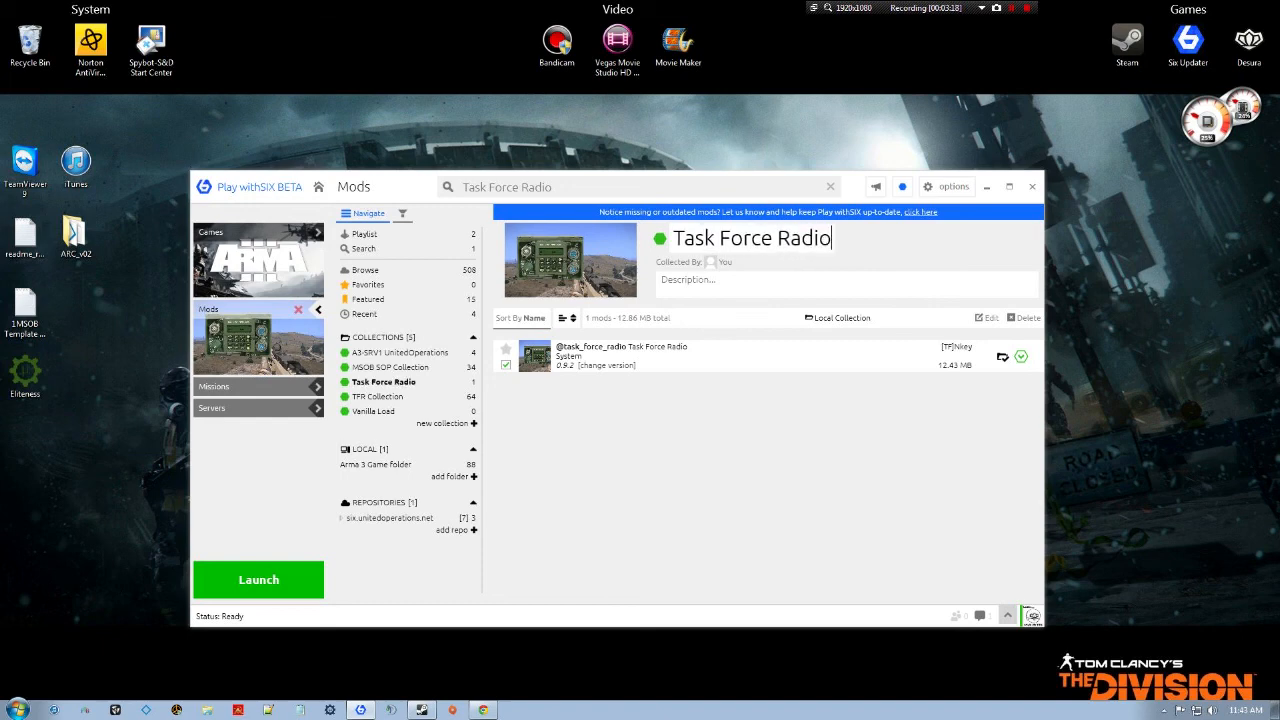
click(875, 269)
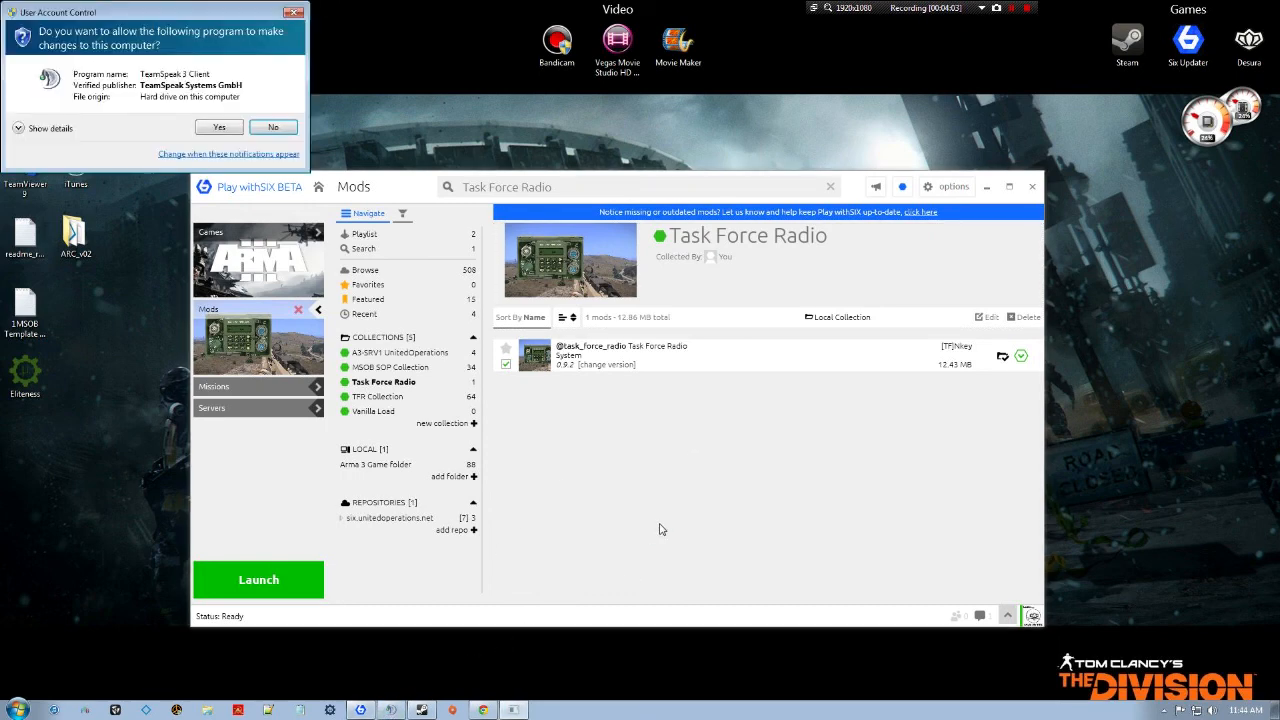
Allow TeamSpeak 3 to run, check the Task Force Arma 3 Radio plugin under Plugins, then close TeamSpeak.
click(226, 132)
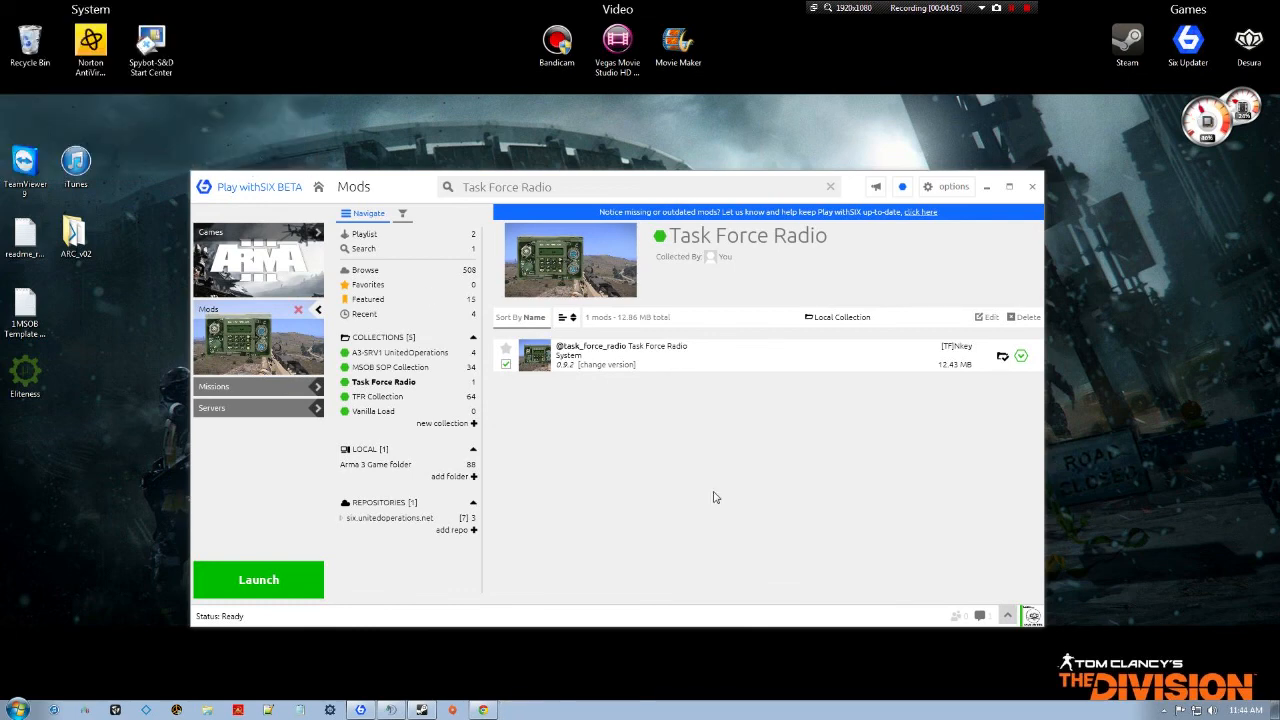
click(549, 155)
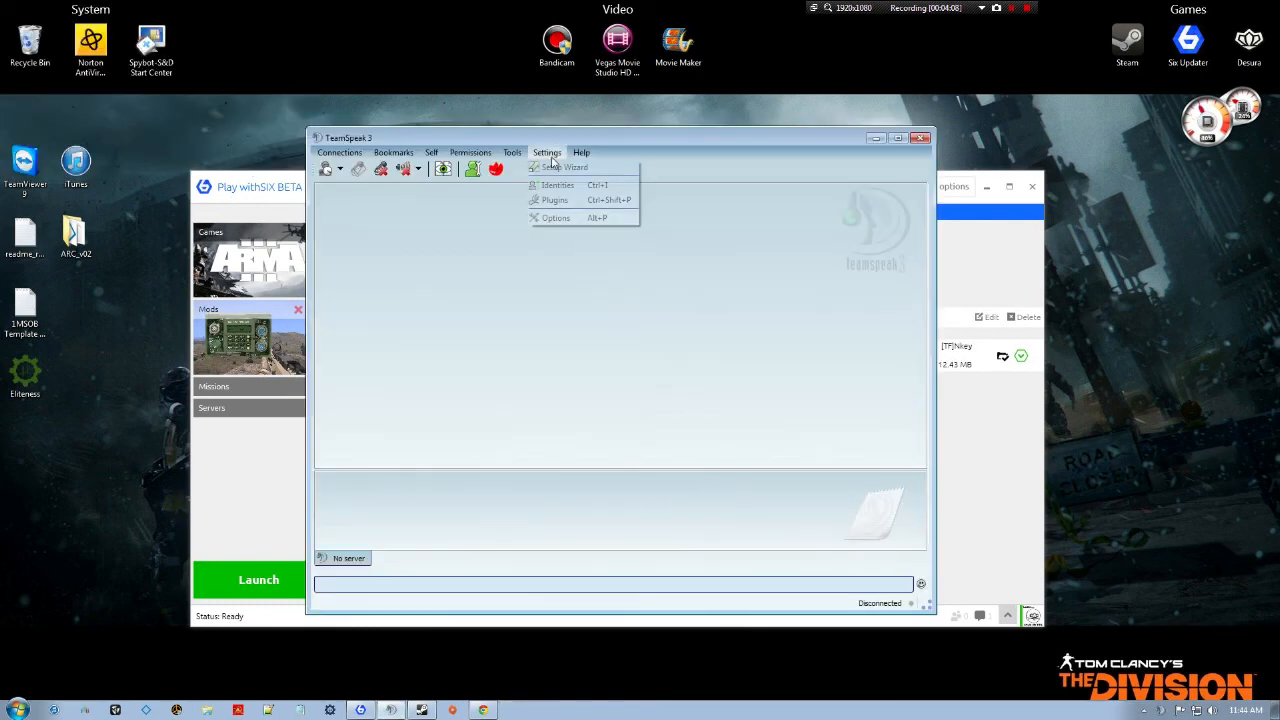
click(558, 202)
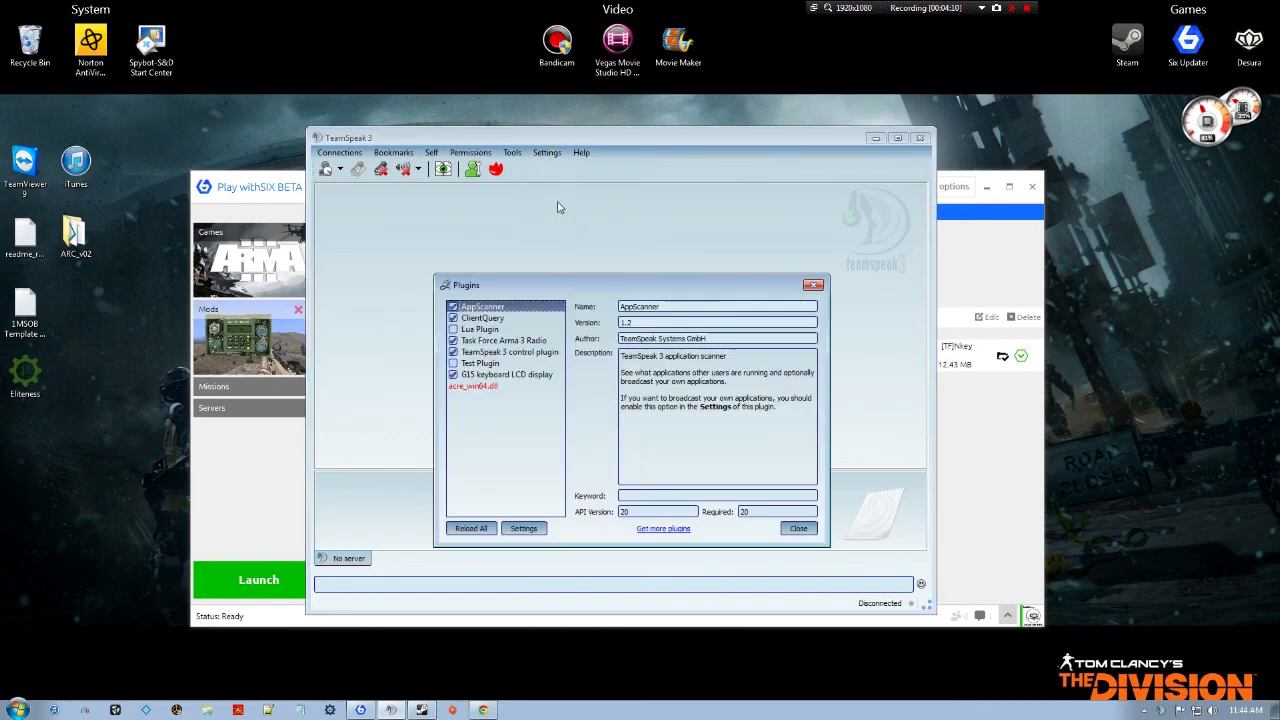
click(496, 341)
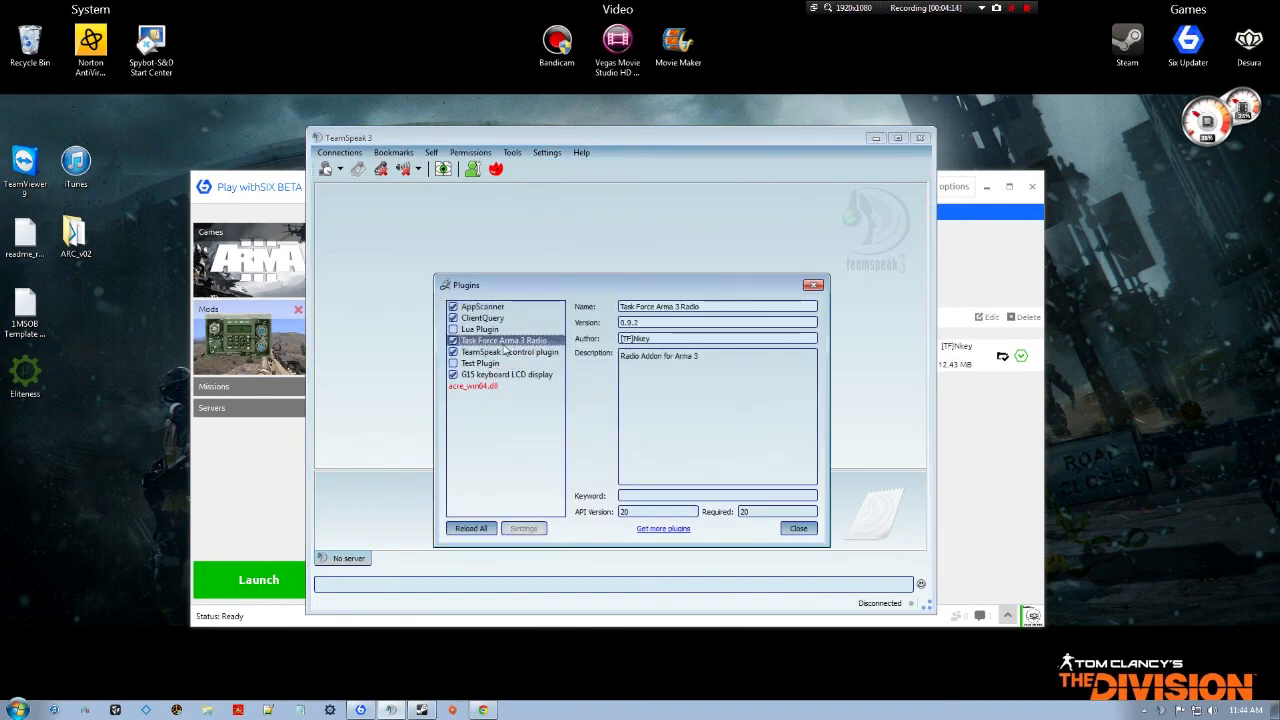
click(798, 528)
click(920, 137)
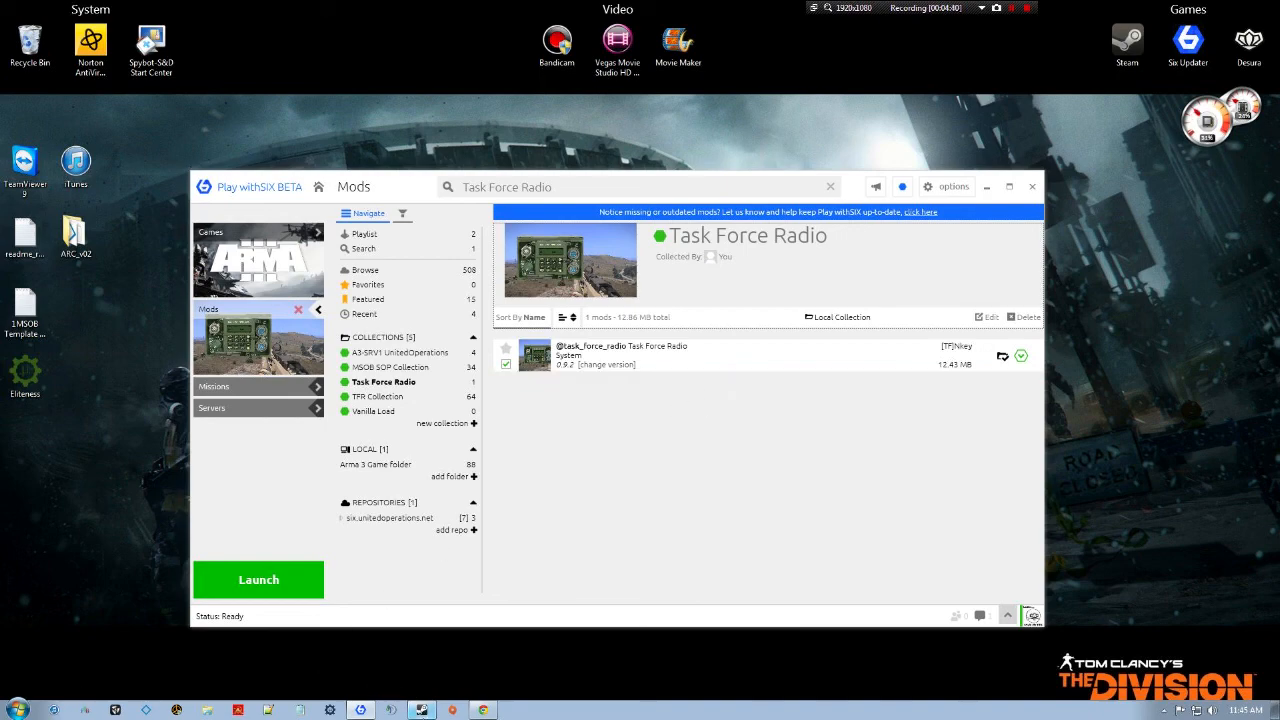
Browse Arma 3's local files from its Steam properties, opening F:\SteamLibrarySSD\steamapps\common\Arma 3.
click(422, 710)
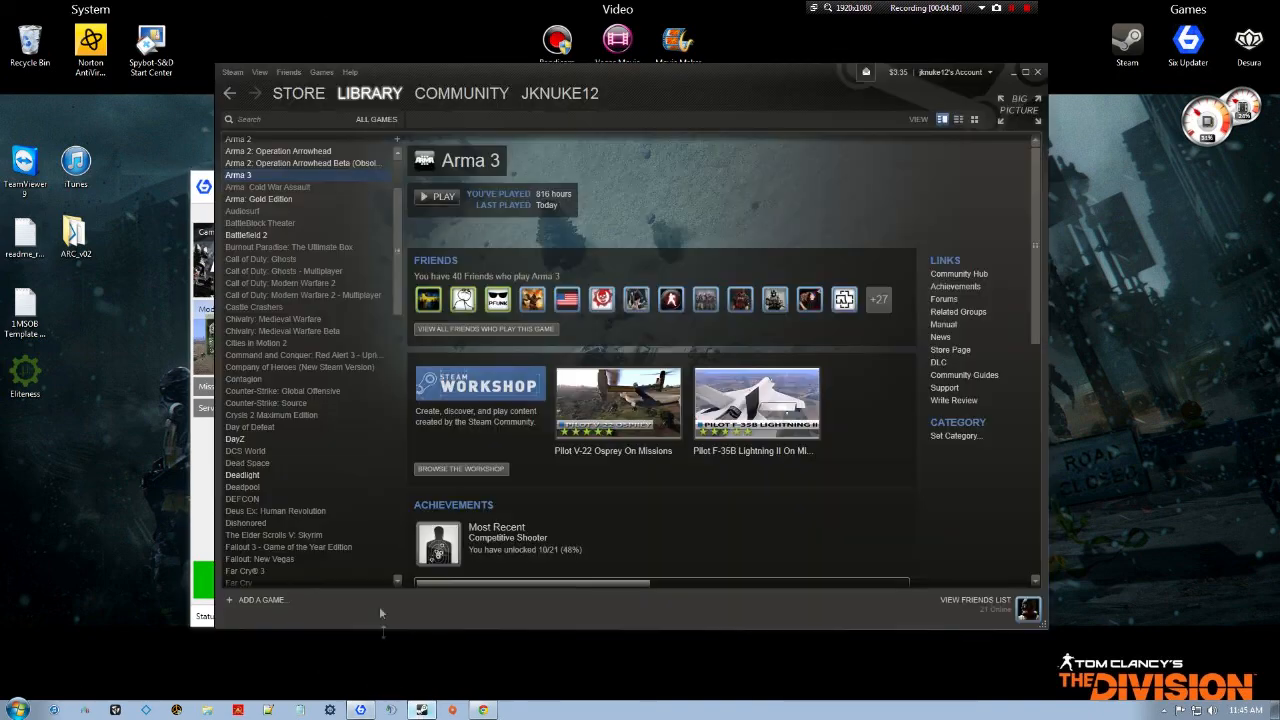
right_click(270, 175)
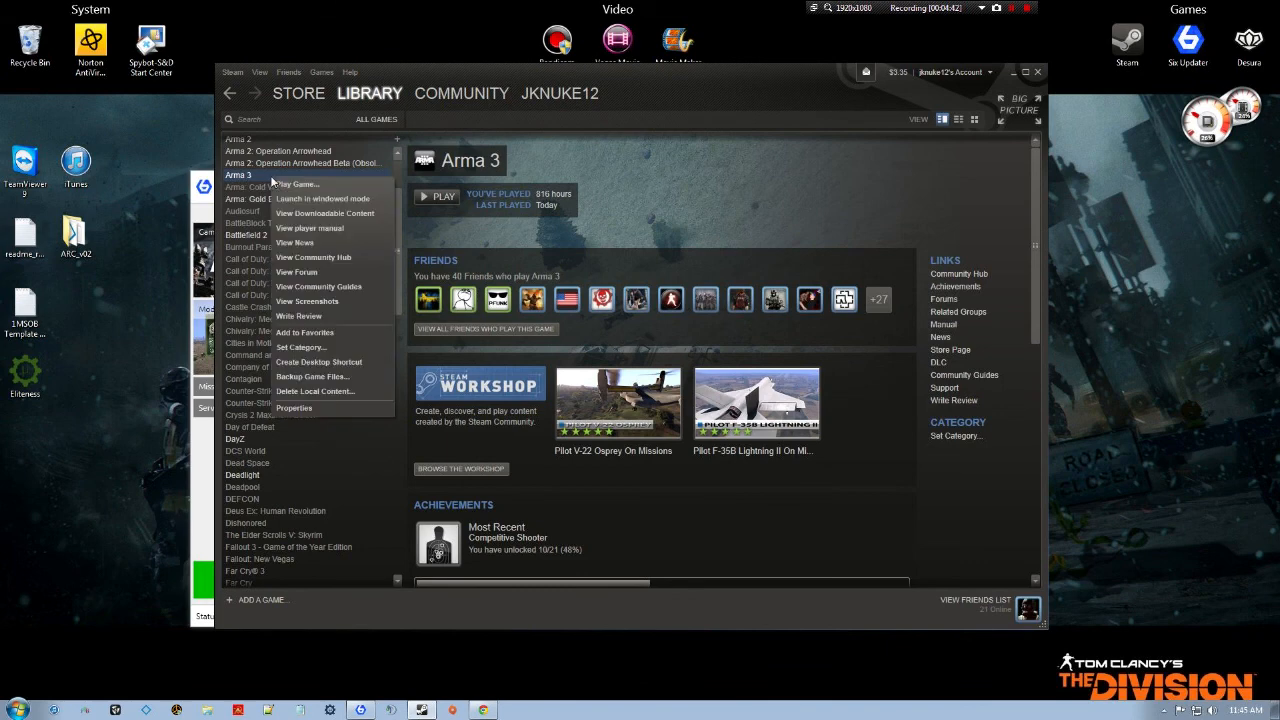
click(315, 408)
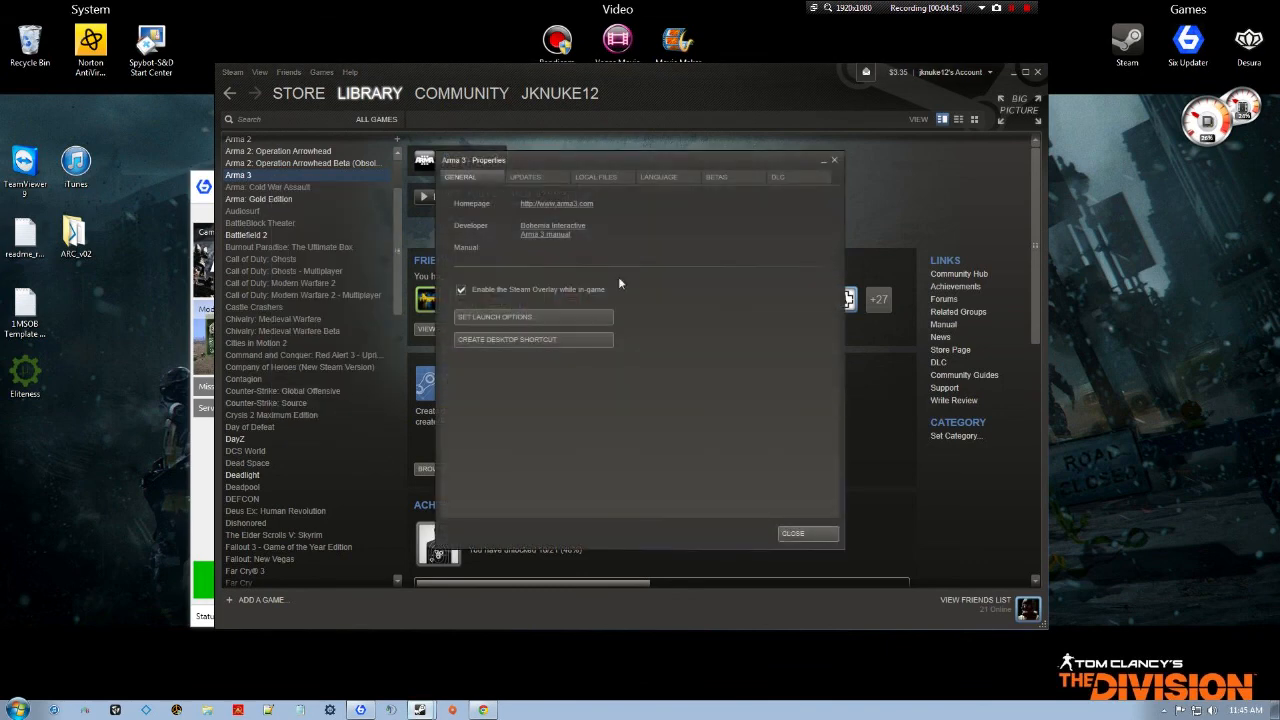
click(608, 181)
click(579, 230)
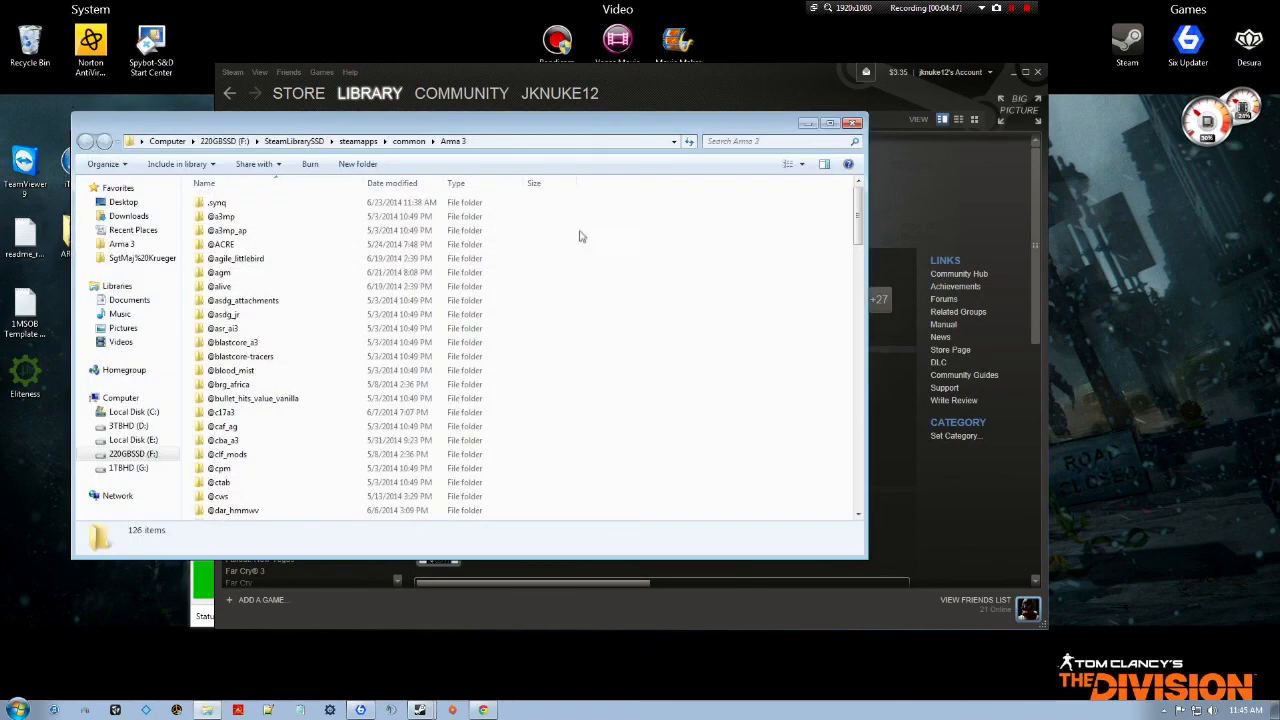
click(286, 328)
scroll(285, 330, down, 10)
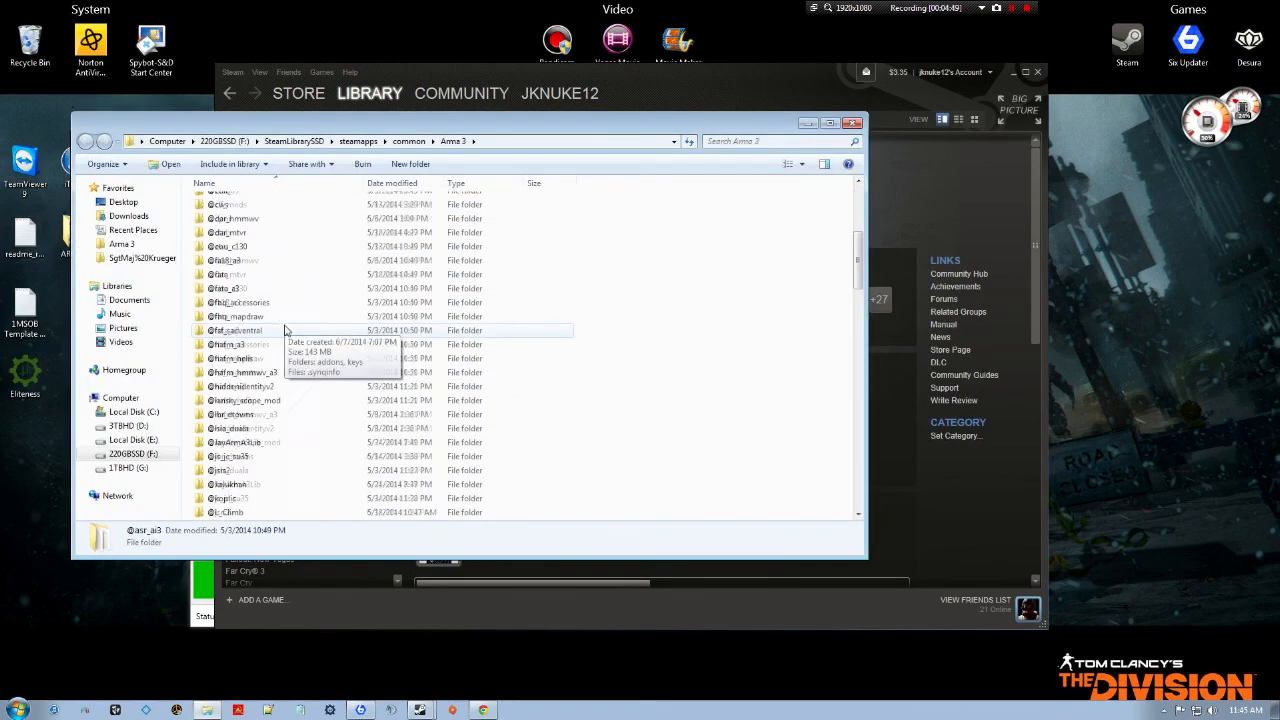
scroll(285, 330, down, 12)
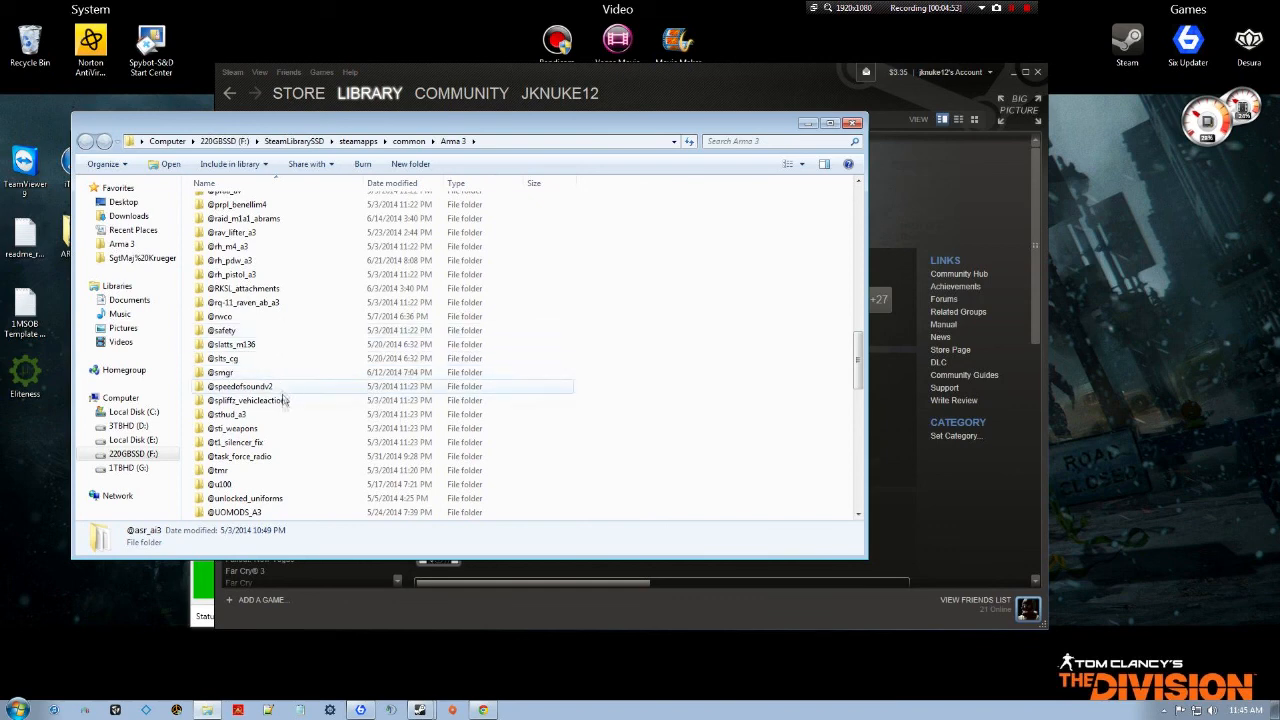
scroll(283, 431, down, 1)
double_click(285, 415)
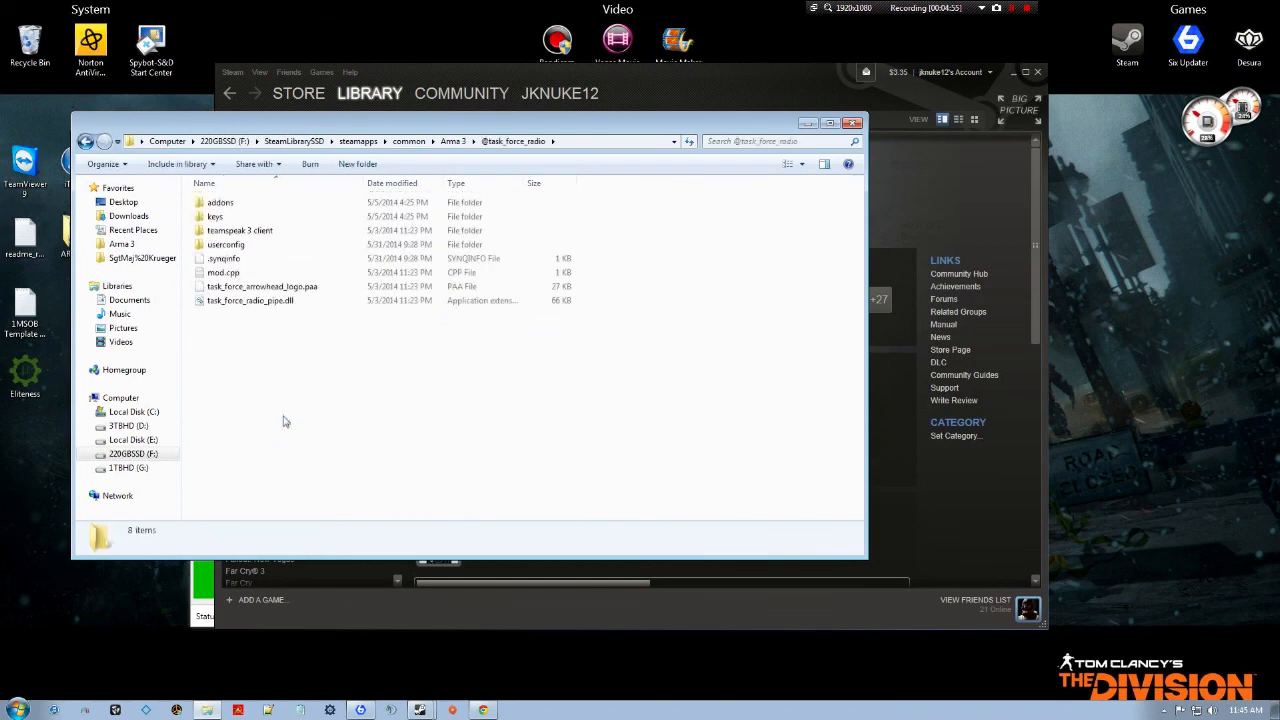
double_click(295, 232)
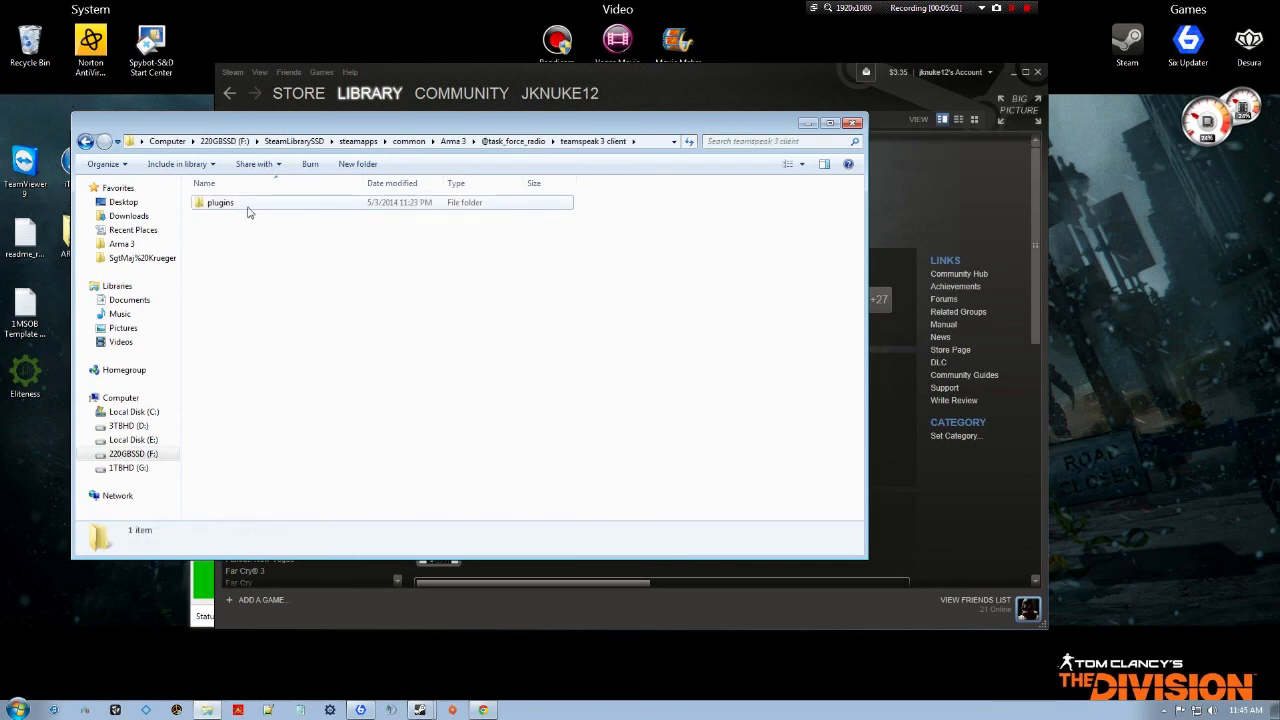
double_click(249, 203)
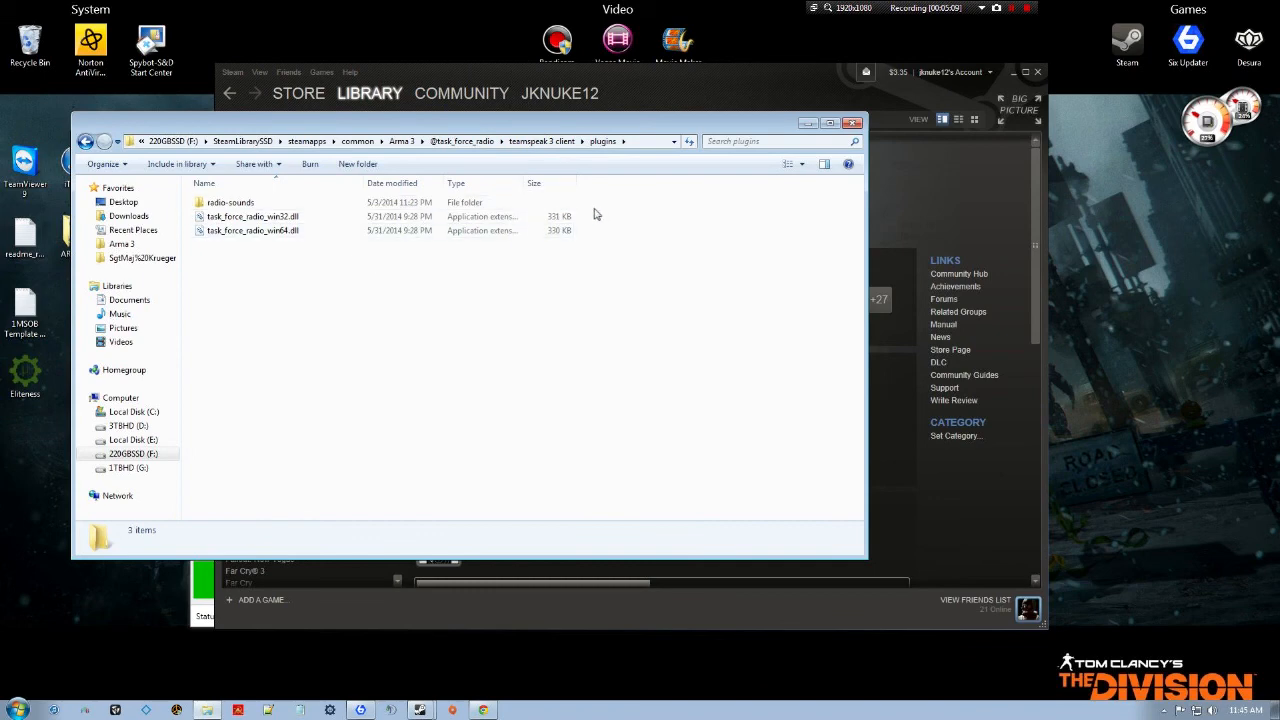
click(852, 123)
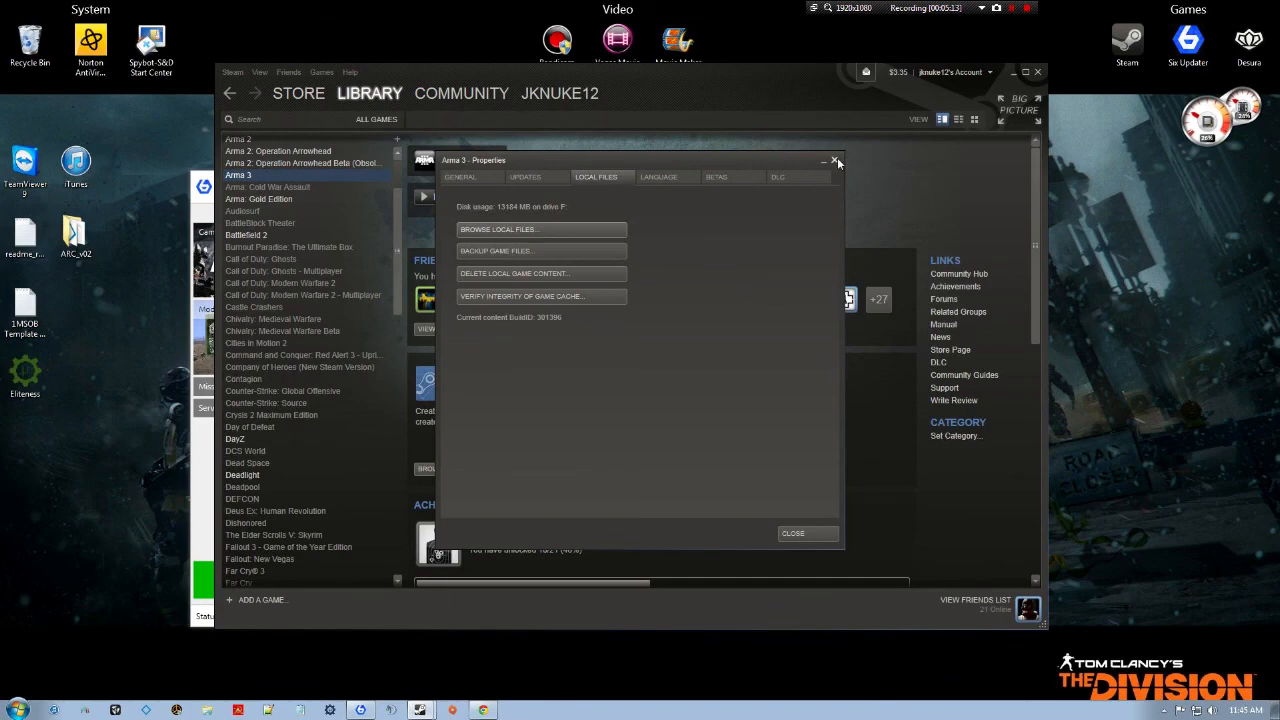
click(834, 160)
click(203, 500)
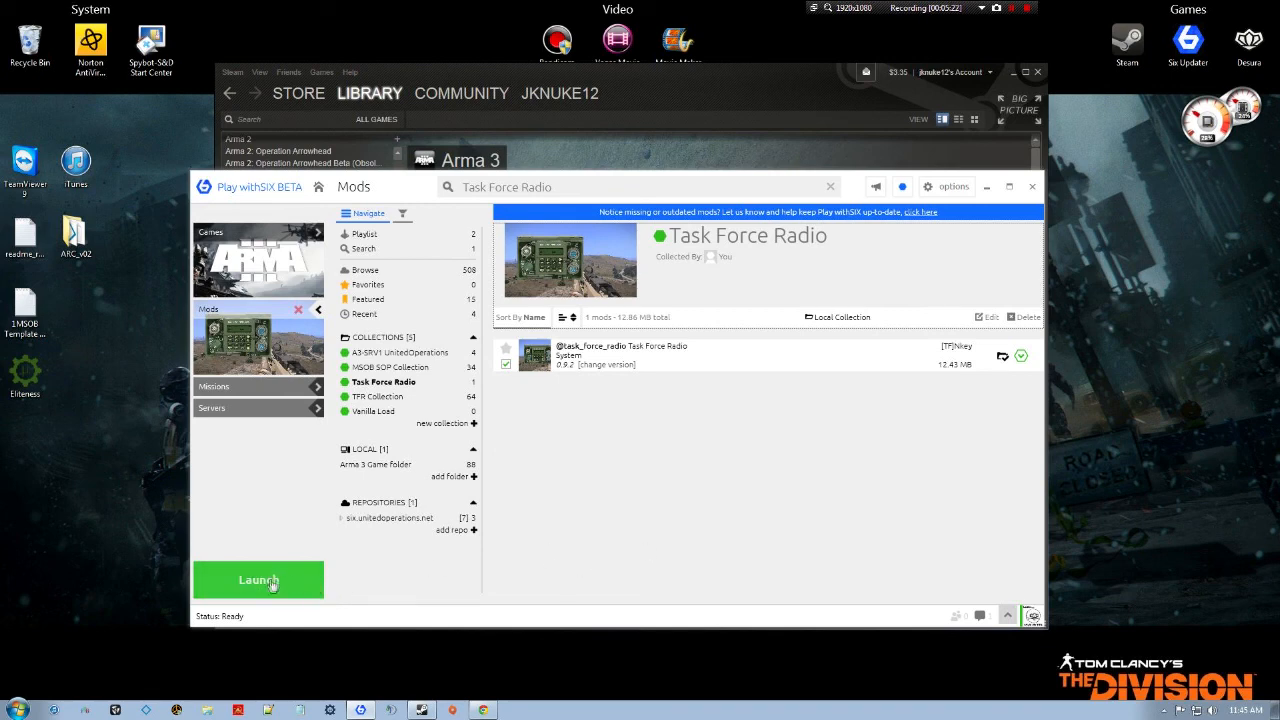
click(364, 234)
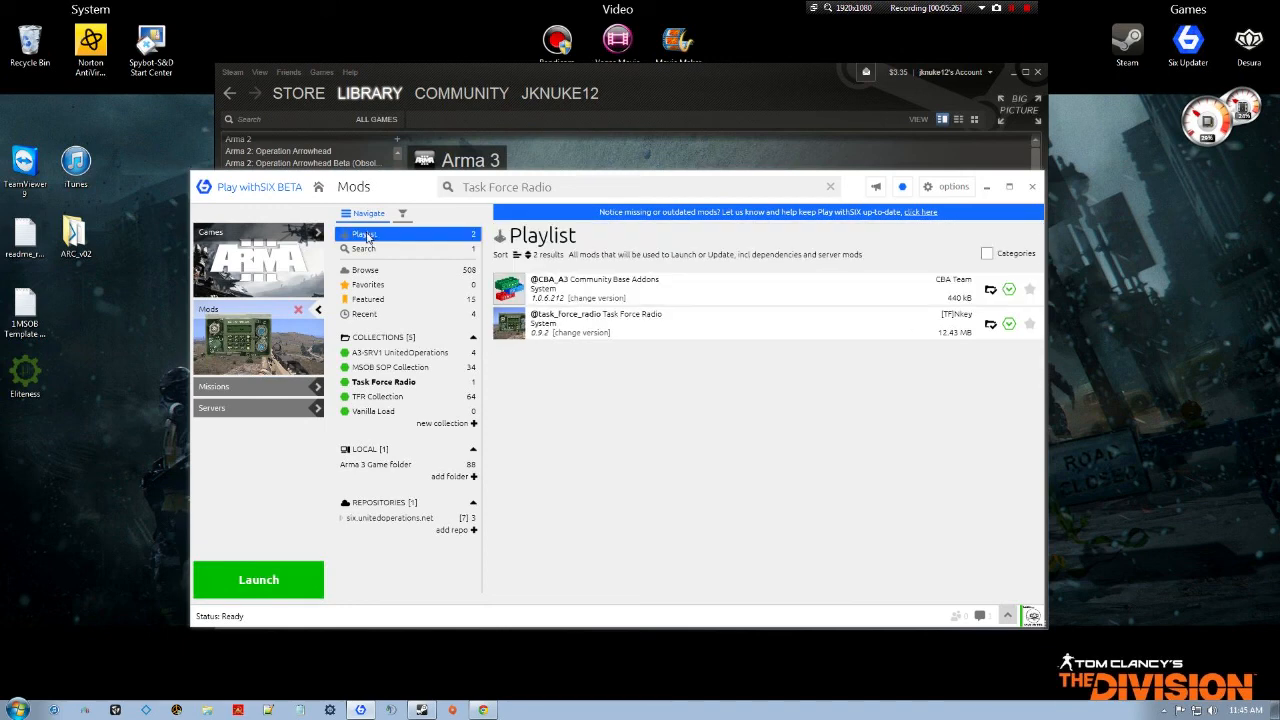